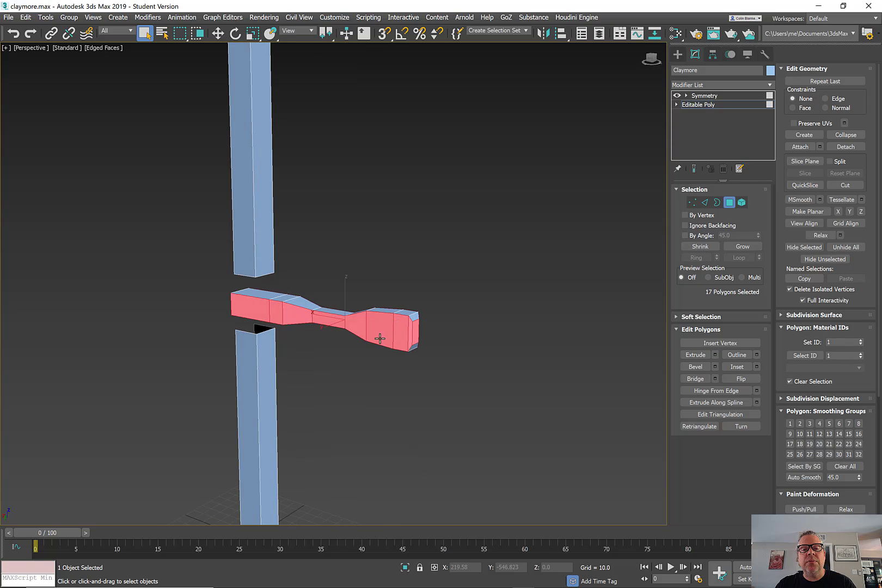
Step: Select the side polygon on the guard's central block and shrink the program window to show the reference sword image alongside
{"action": "left_click", "coordinate": [485, 308]}
{"action": "middle_click_drag", "start_coordinate": [486, 308], "coordinate": [408, 241], "text": "alt"}
{"action": "left_click", "coordinate": [404, 223]}
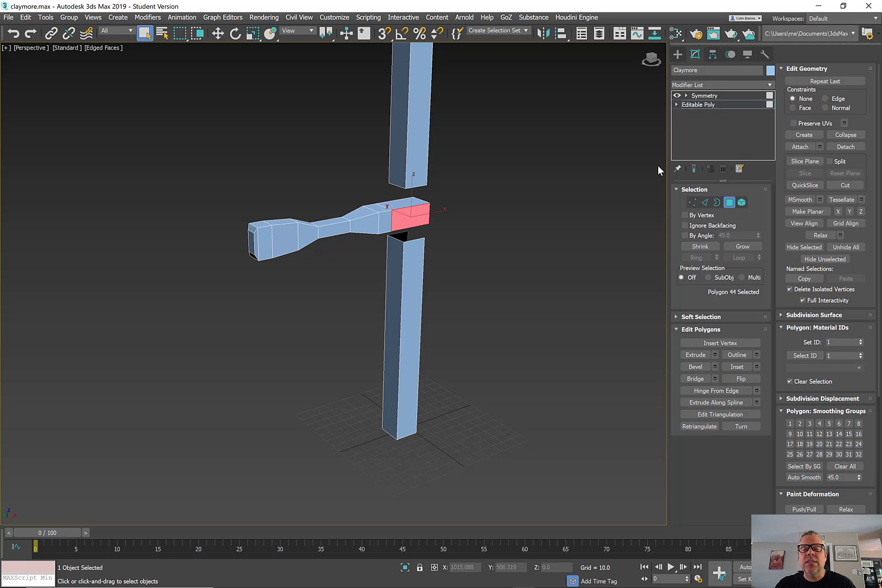
{"action": "left_click", "coordinate": [843, 5]}
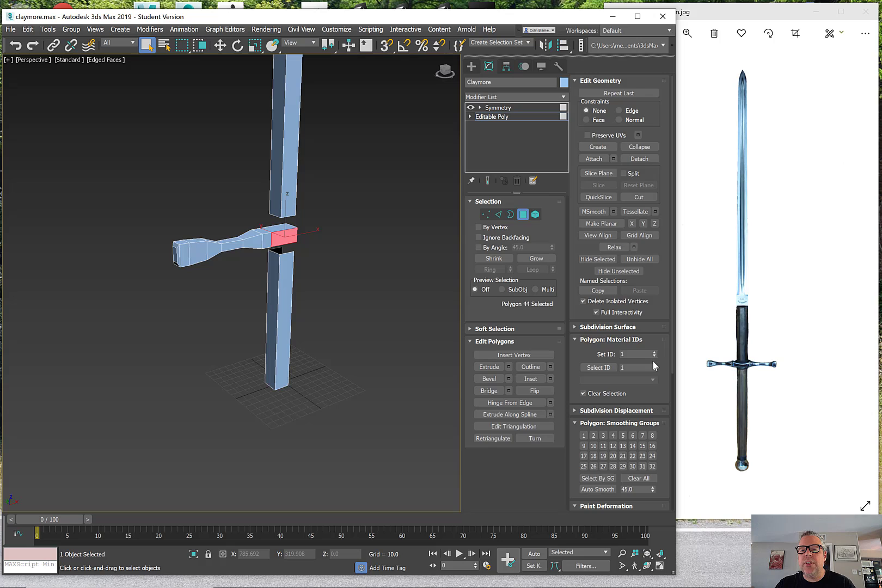
Step: Select the guard's full loop of side polygons and scale it up along Y to thicken the guard
{"action": "scroll", "coordinate": [276, 281], "scroll_direction": "up", "scroll_amount": 3}
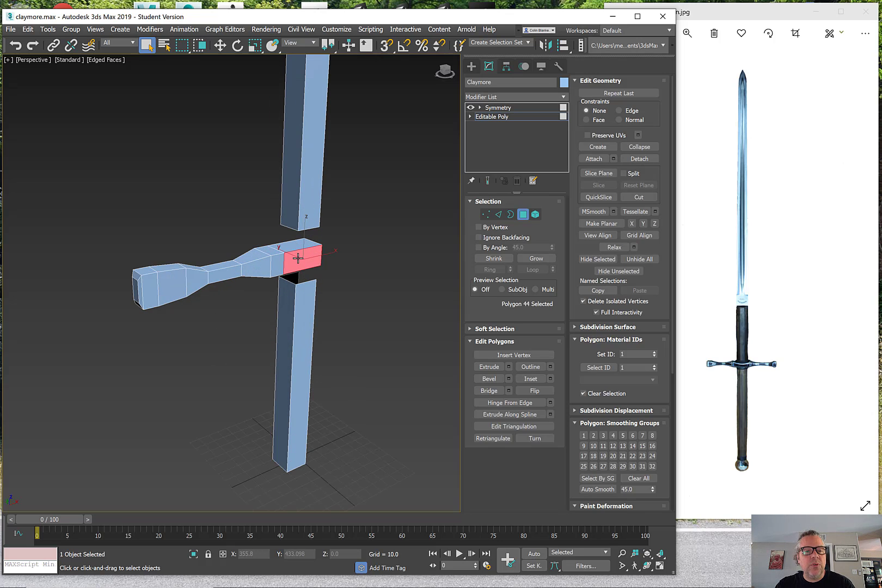
{"action": "key", "text": "shift"}
{"action": "left_click", "coordinate": [280, 267], "text": "shift"}
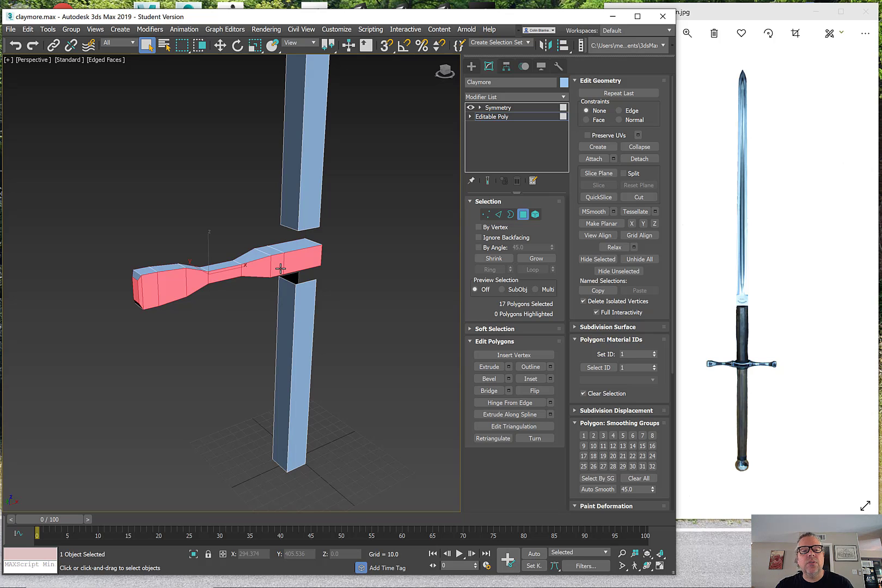
{"action": "middle_click_drag", "start_coordinate": [279, 268], "coordinate": [320, 267], "text": "alt"}
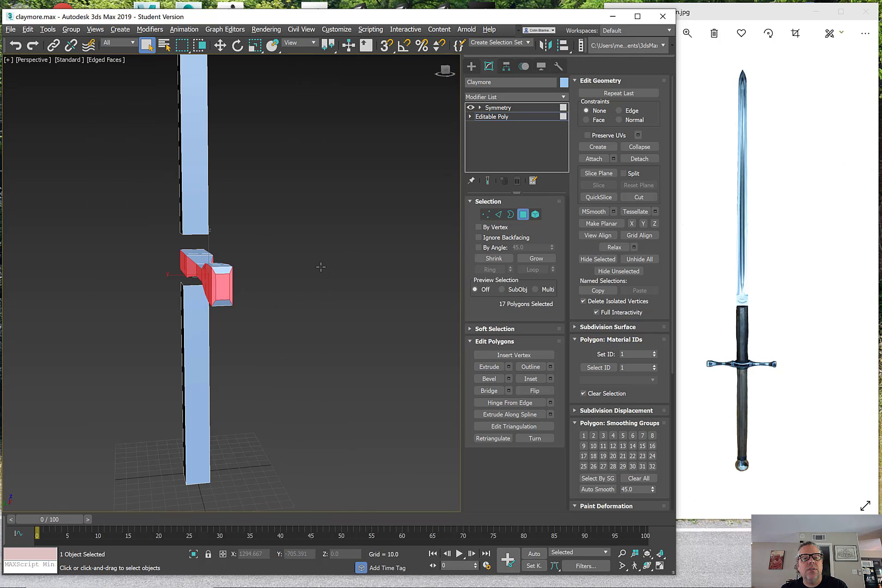
{"action": "middle_click_drag", "start_coordinate": [186, 276], "coordinate": [183, 301], "text": "alt"}
{"action": "key", "text": "r"}
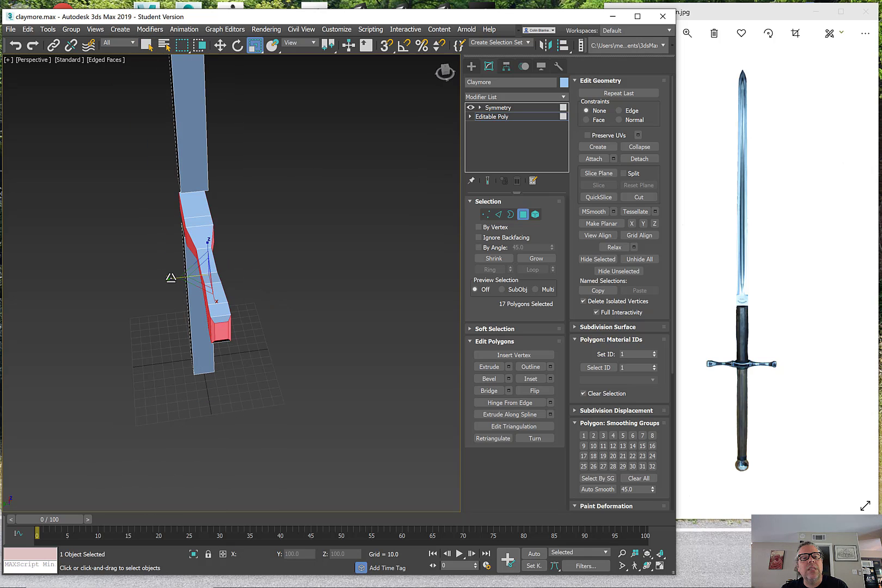
{"action": "left_click_drag", "start_coordinate": [172, 278], "coordinate": [162, 279]}
{"action": "middle_click_drag", "start_coordinate": [162, 279], "coordinate": [245, 232], "text": "alt"}
Step: Select both side polygons of the guard's narrow neck and scale them closer together along Y about the selection centre
{"action": "left_click", "coordinate": [244, 218]}
{"action": "left_click", "coordinate": [269, 256], "text": "ctrl"}
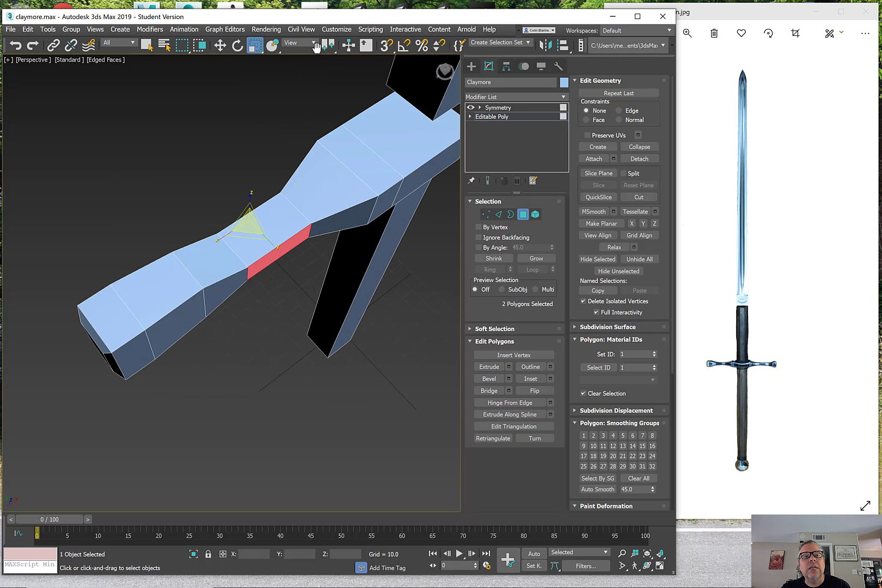
{"action": "left_click_drag", "start_coordinate": [326, 46], "coordinate": [328, 79]}
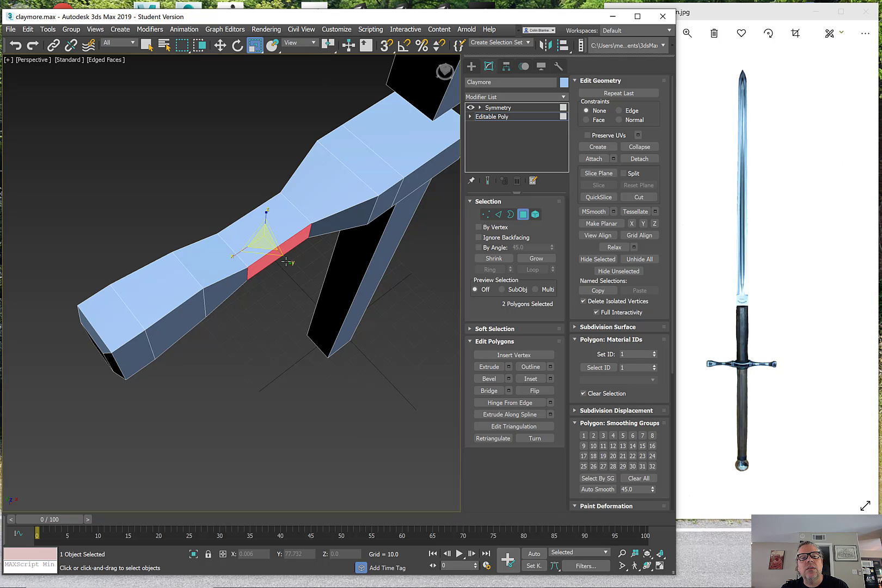
{"action": "left_click_drag", "start_coordinate": [285, 260], "coordinate": [275, 254]}
{"action": "middle_click_drag", "start_coordinate": [274, 299], "coordinate": [252, 273], "text": "alt"}
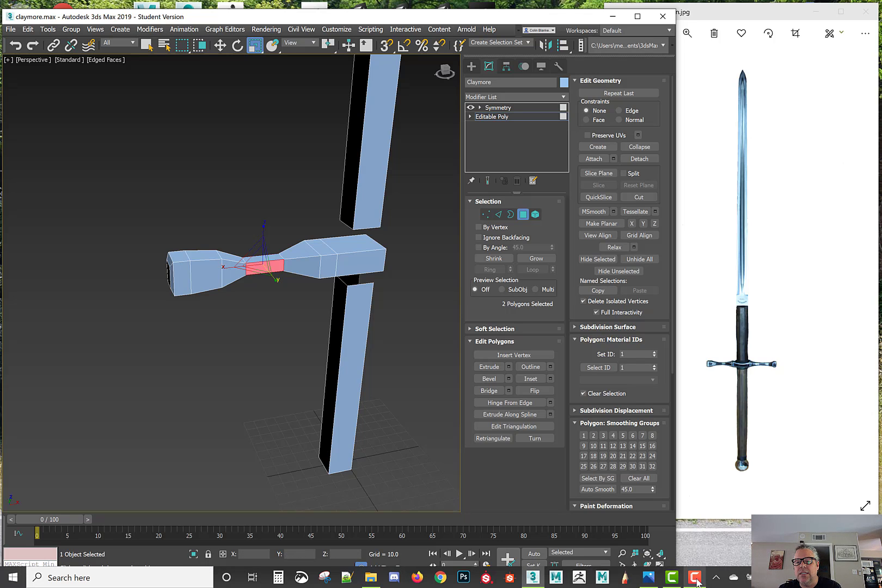
{"action": "left_click", "coordinate": [695, 582]}
{"action": "left_click", "coordinate": [737, 534]}
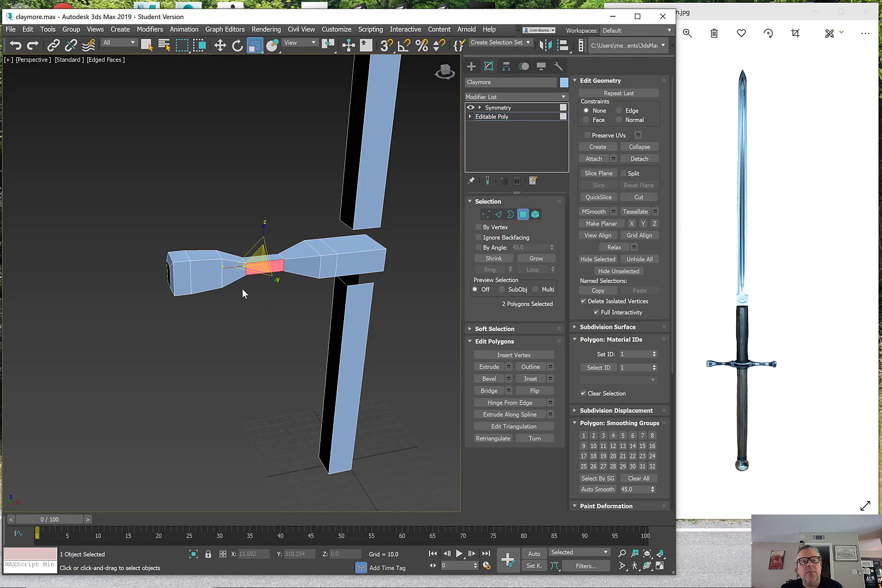
Step: In the Front view, move the four vertices at the inner edge of the guard's flared end outward to about X -120.9
{"action": "middle_click_drag", "start_coordinate": [242, 288], "coordinate": [228, 280], "text": "alt"}
{"action": "scroll", "coordinate": [212, 278], "scroll_direction": "up", "scroll_amount": 3}
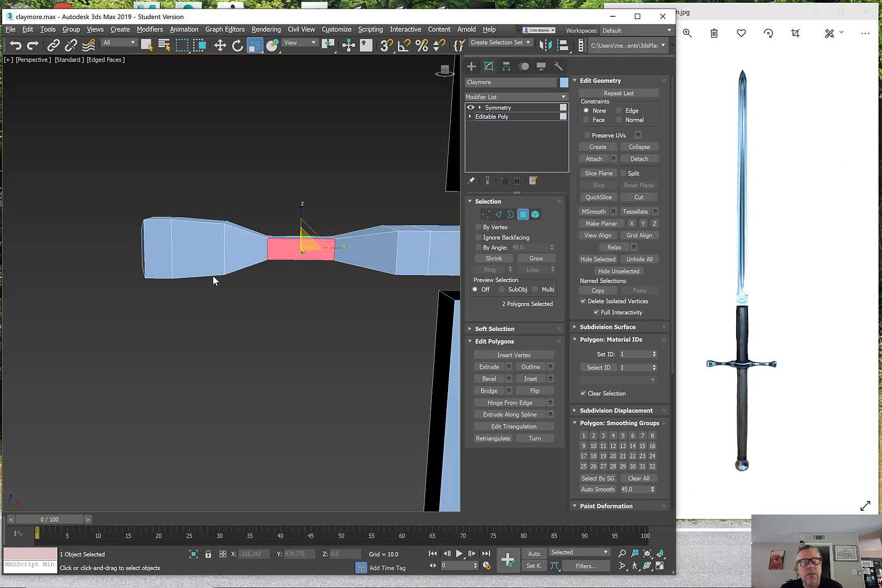
{"action": "key", "text": "alt+w"}
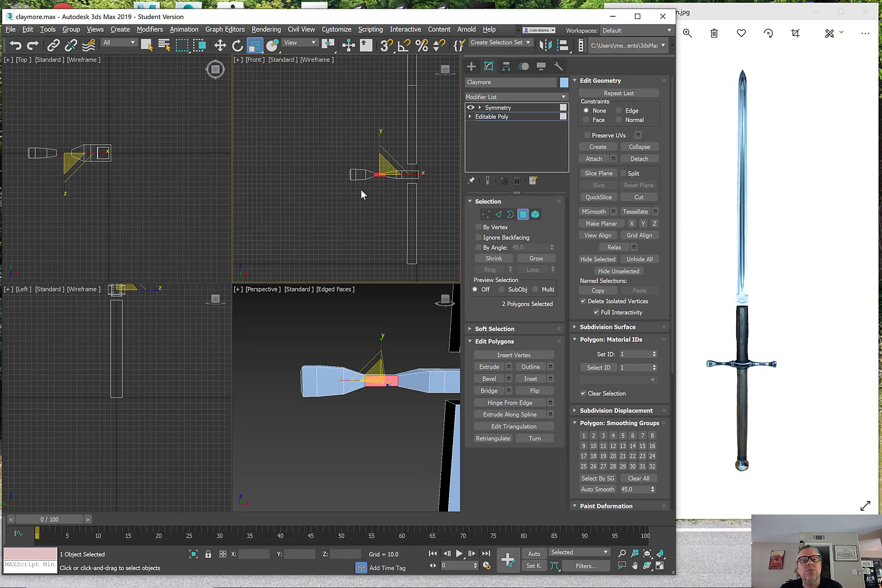
{"action": "key", "text": "alt+w"}
{"action": "scroll", "coordinate": [280, 268], "scroll_direction": "up", "scroll_amount": 3}
{"action": "key", "text": "1"}
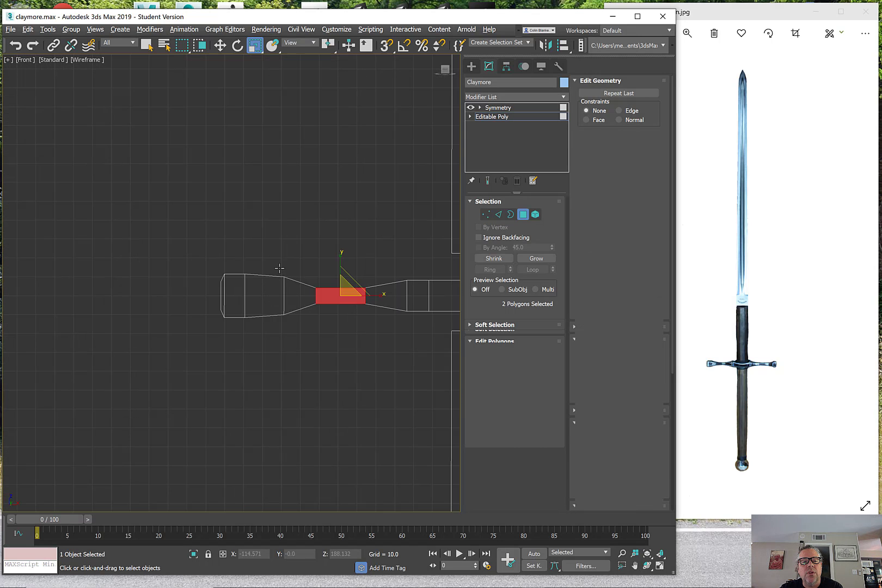
{"action": "left_click_drag", "start_coordinate": [280, 268], "coordinate": [295, 340]}
{"action": "scroll", "coordinate": [295, 340], "scroll_direction": "up", "scroll_amount": 2}
{"action": "key", "text": "w"}
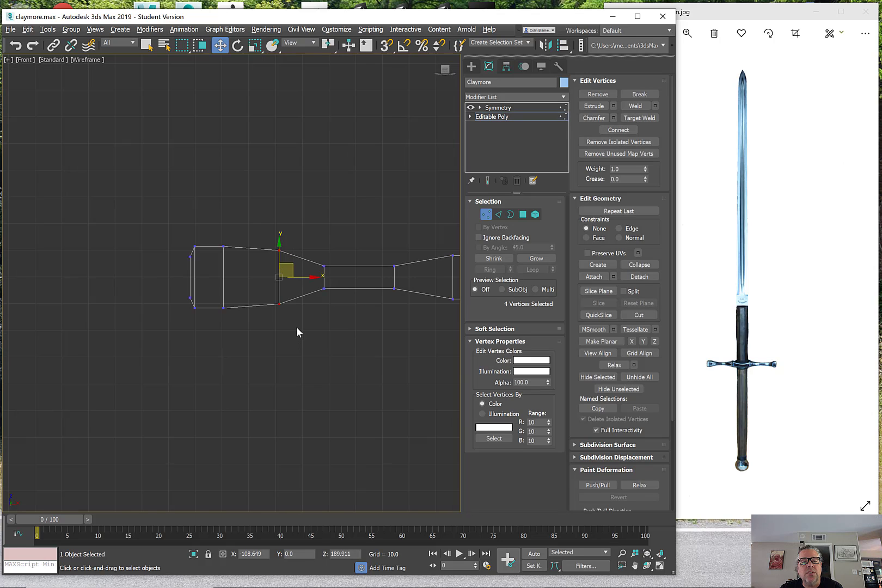
{"action": "left_click_drag", "start_coordinate": [307, 278], "coordinate": [275, 275]}
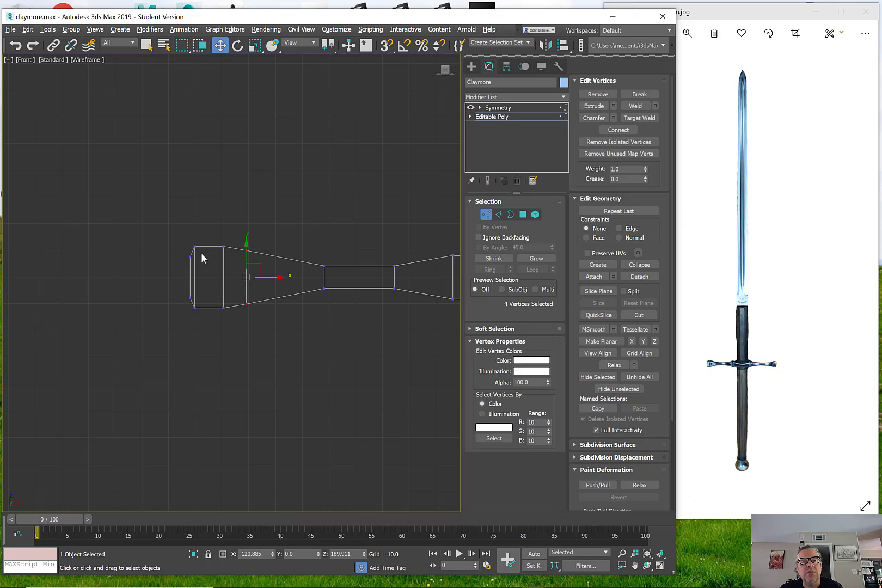
Step: Move the guard's outermost end vertices slightly inward and shift the adjacent neck vertices outward to about X -99.4
{"action": "left_click_drag", "start_coordinate": [197, 340], "coordinate": [199, 341]}
{"action": "left_click_drag", "start_coordinate": [216, 277], "coordinate": [228, 277]}
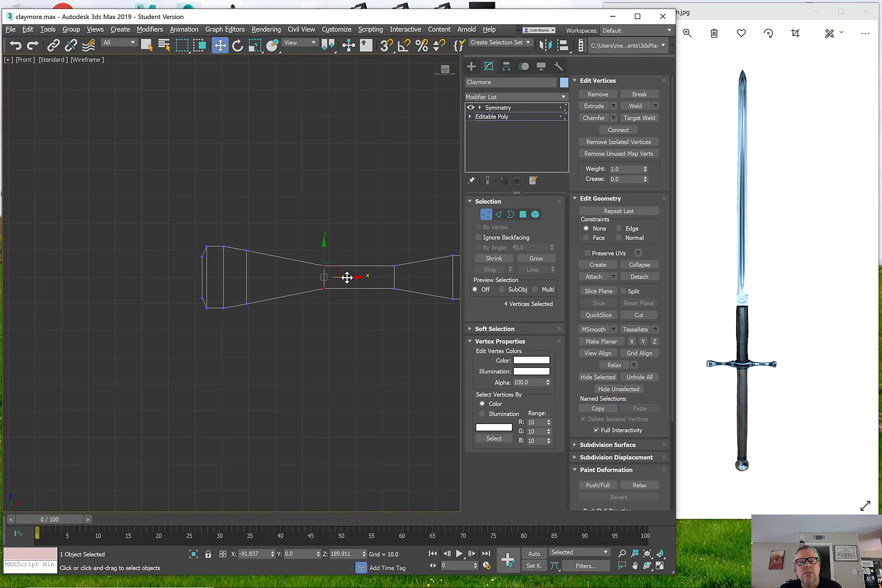
{"action": "left_click_drag", "start_coordinate": [347, 278], "coordinate": [326, 278]}
Step: Select the 12 vertices of the guard's central block and scale them down slightly in height in the Front view
{"action": "scroll", "coordinate": [335, 299], "scroll_direction": "down", "scroll_amount": 2}
{"action": "middle_click_drag", "start_coordinate": [335, 299], "coordinate": [294, 321]}
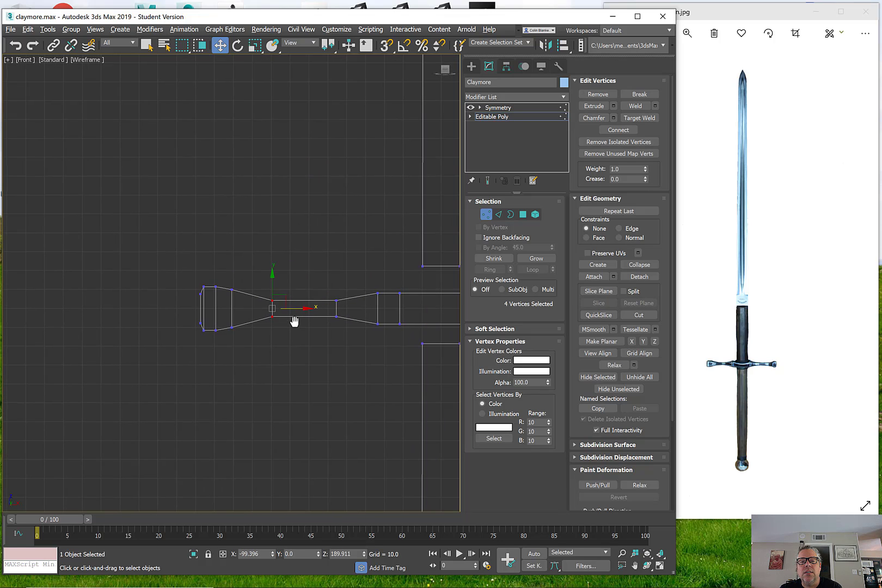
{"action": "scroll", "coordinate": [374, 281], "scroll_direction": "up", "scroll_amount": 2}
{"action": "middle_click_drag", "start_coordinate": [374, 282], "coordinate": [303, 287]}
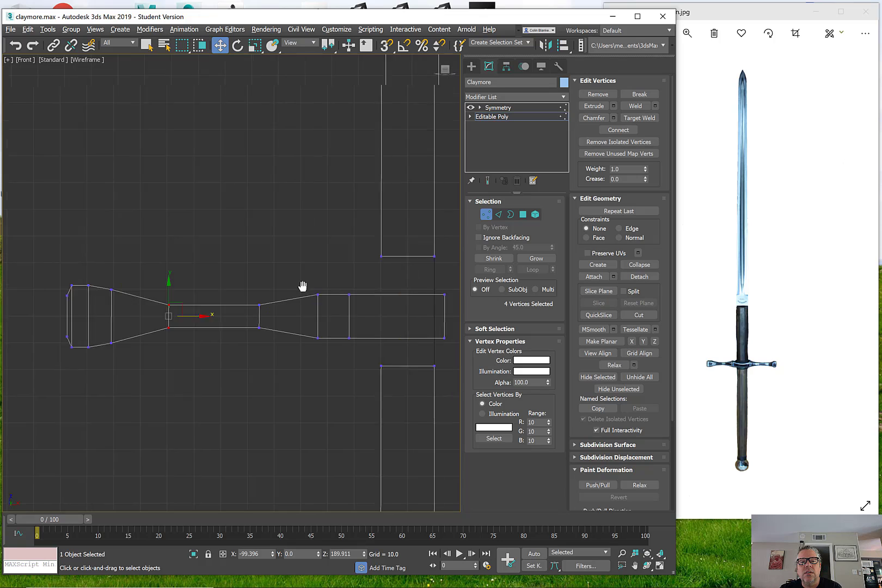
{"action": "scroll", "coordinate": [295, 290], "scroll_direction": "down", "scroll_amount": 3}
{"action": "left_click_drag", "start_coordinate": [294, 283], "coordinate": [379, 319]}
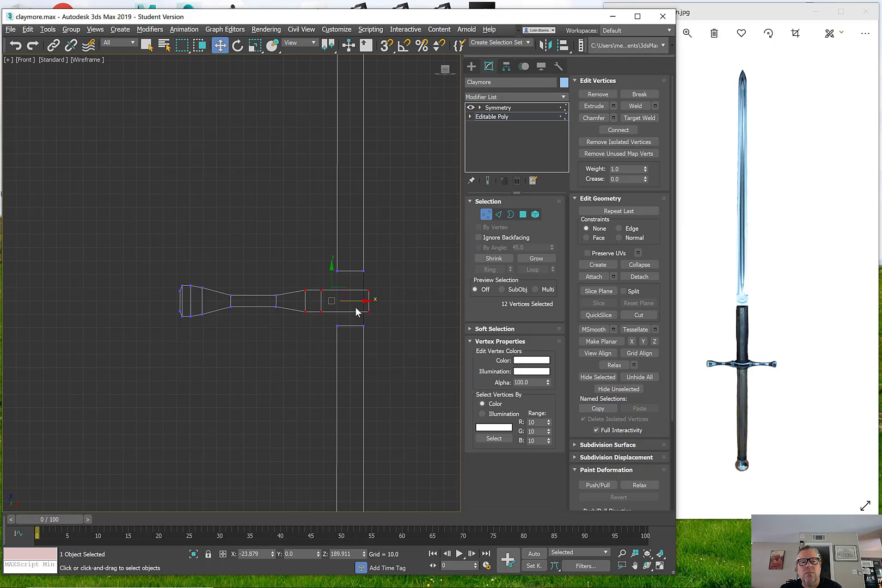
{"action": "key", "text": "r"}
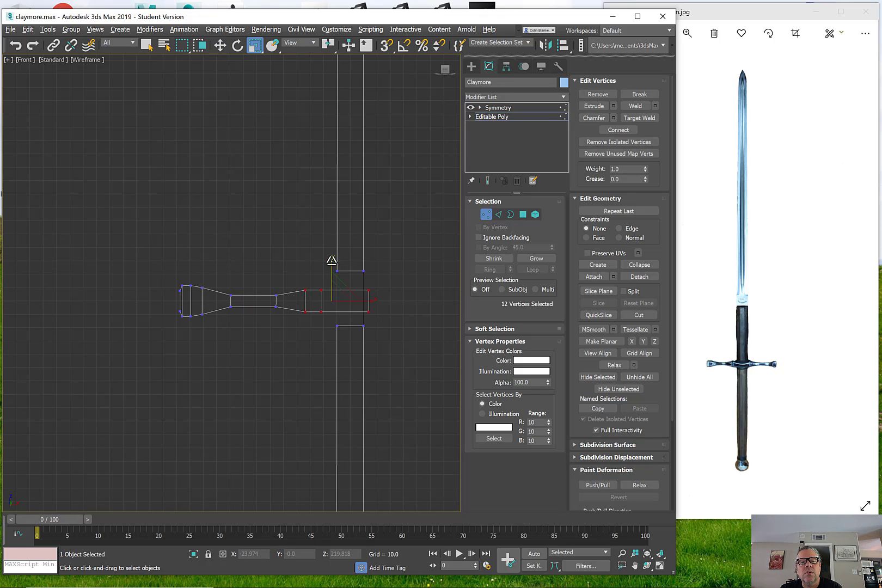
{"action": "key", "text": "alt+w"}
{"action": "key", "text": "alt+w"}
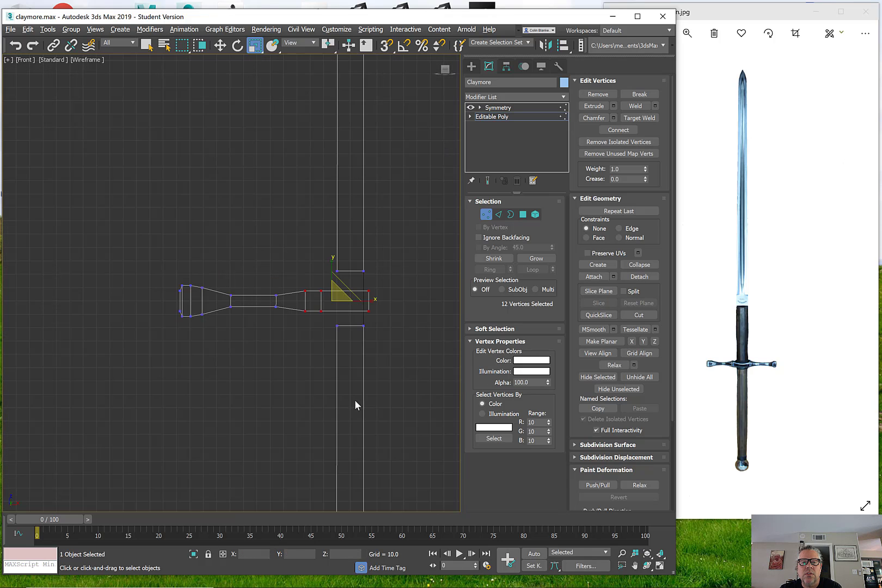
Step: In the Perspective view, select the whole blade element and scale it down along Y to make the blade much thinner
{"action": "key", "text": "alt+w"}
{"action": "key", "text": "alt+w"}
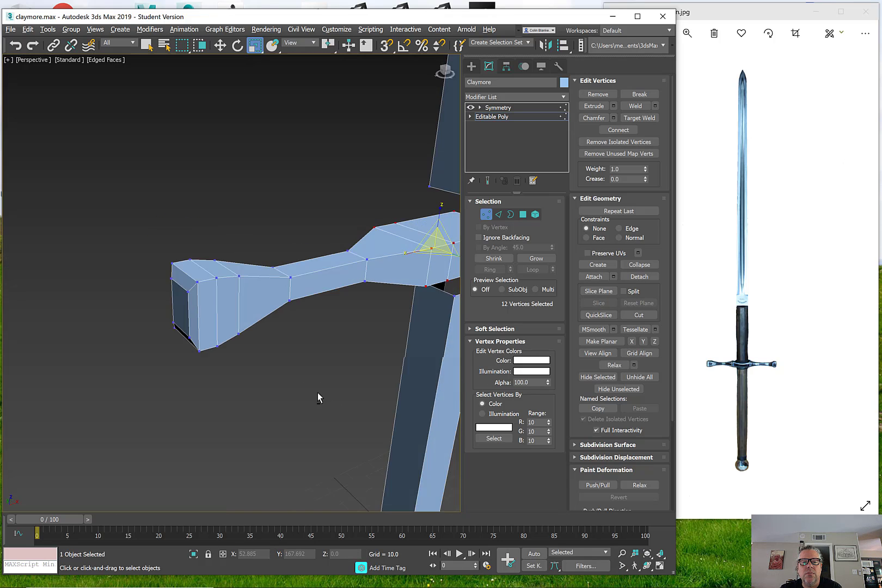
{"action": "middle_click_drag", "start_coordinate": [318, 398], "coordinate": [300, 347], "text": "alt"}
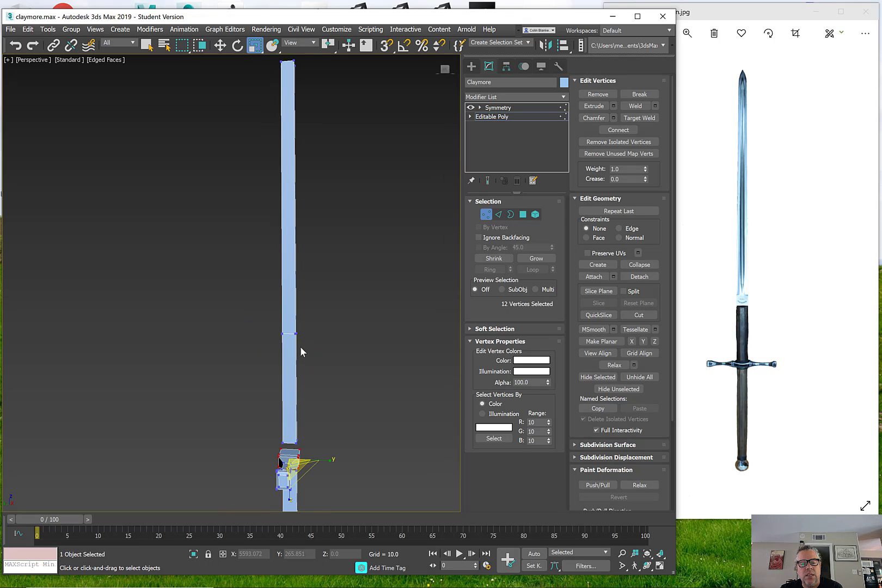
{"action": "key", "text": "5"}
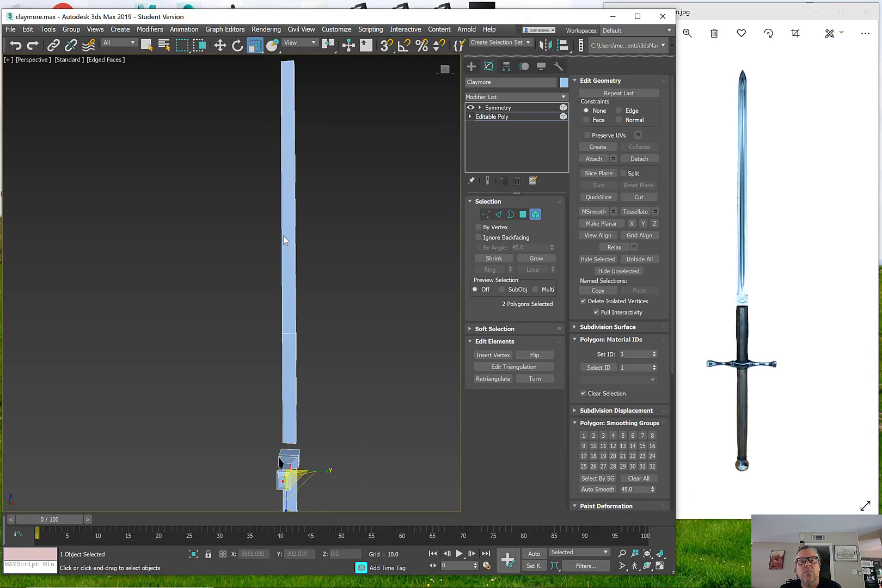
{"action": "left_click", "coordinate": [283, 236]}
{"action": "middle_click_drag", "start_coordinate": [284, 236], "coordinate": [326, 262], "text": "alt"}
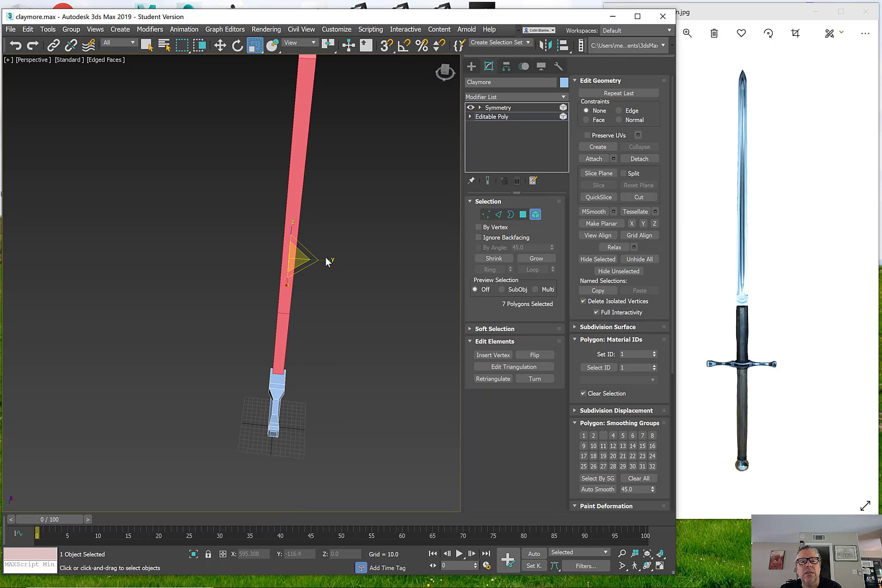
{"action": "left_click_drag", "start_coordinate": [325, 261], "coordinate": [298, 255]}
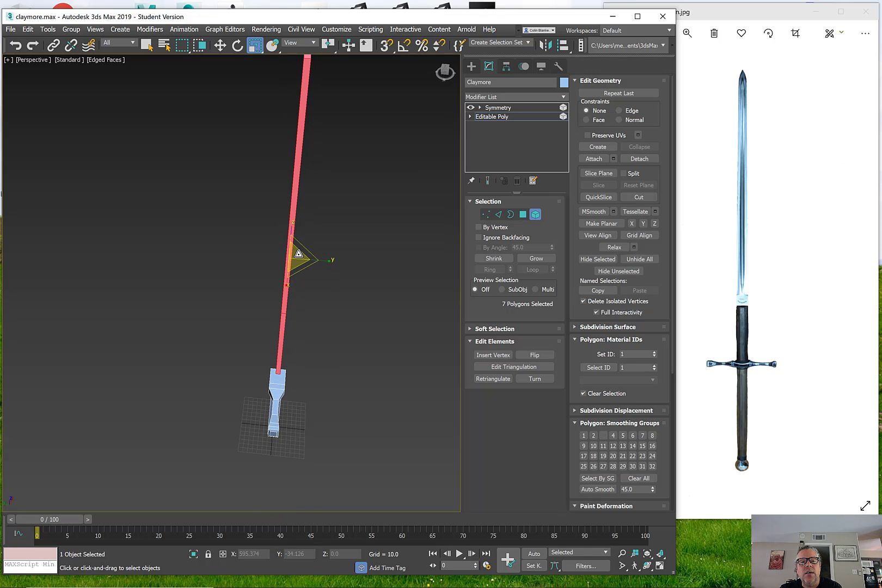
Step: Select a short edge at the end of the blade in edge mode and display the Perspective view as wireframe
{"action": "middle_click_drag", "start_coordinate": [297, 252], "coordinate": [317, 260]}
{"action": "scroll", "coordinate": [305, 335], "scroll_direction": "up", "scroll_amount": 5}
{"action": "scroll", "coordinate": [305, 335], "scroll_direction": "down", "scroll_amount": 2}
{"action": "scroll", "coordinate": [260, 378], "scroll_direction": "down", "scroll_amount": 3}
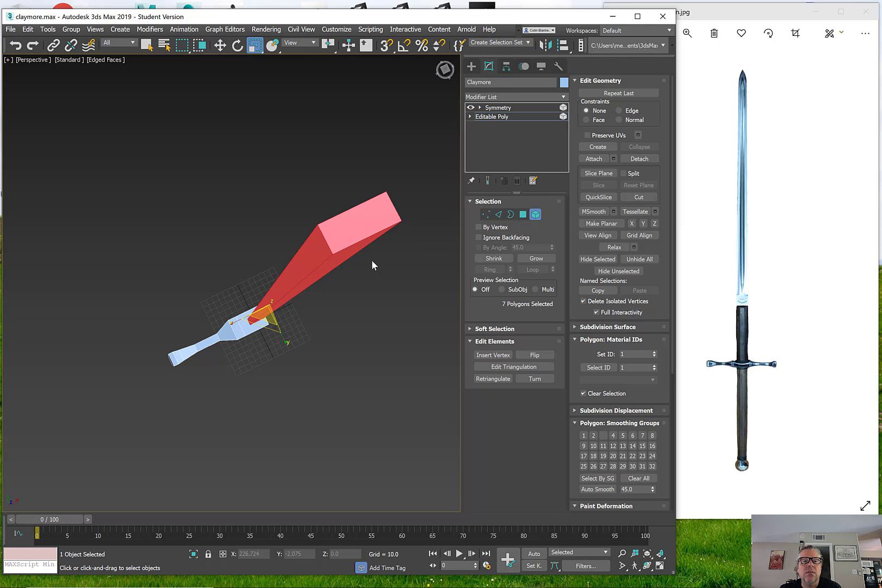
{"action": "key", "text": "2"}
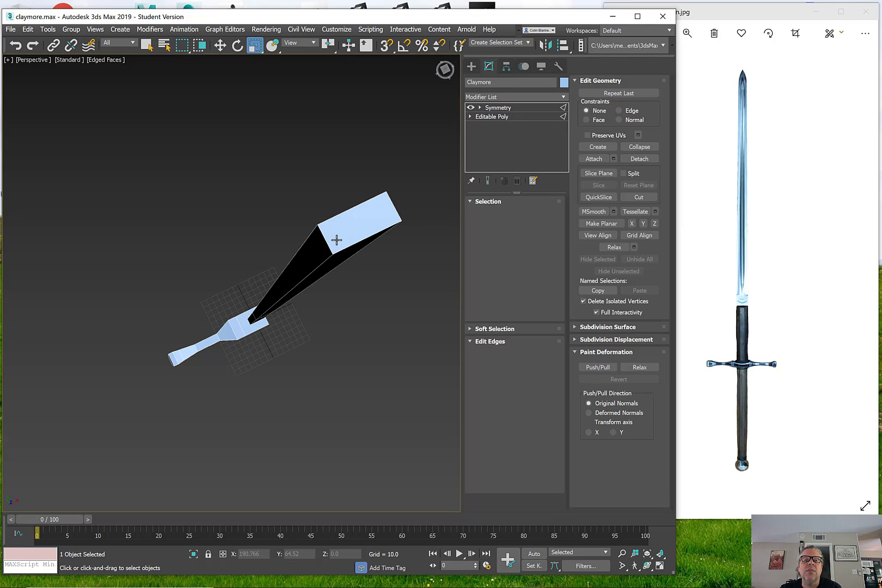
{"action": "left_click", "coordinate": [327, 240]}
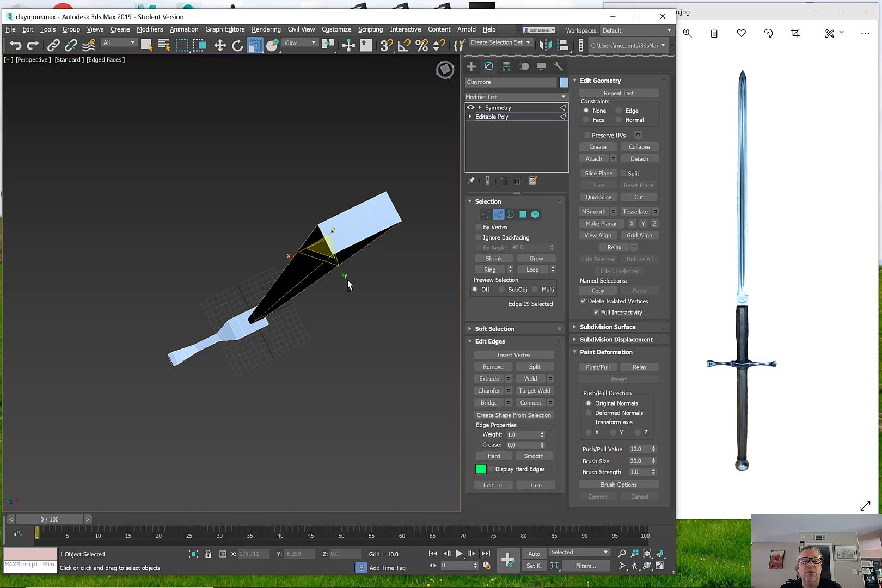
{"action": "mouse_move", "coordinate": [348, 285]}
{"action": "middle_mouse_down", "text": "alt"}
{"action": "mouse_move", "coordinate": [334, 224]}
{"action": "mouse_move", "coordinate": [339, 277]}
{"action": "middle_mouse_up", "text": "alt"}
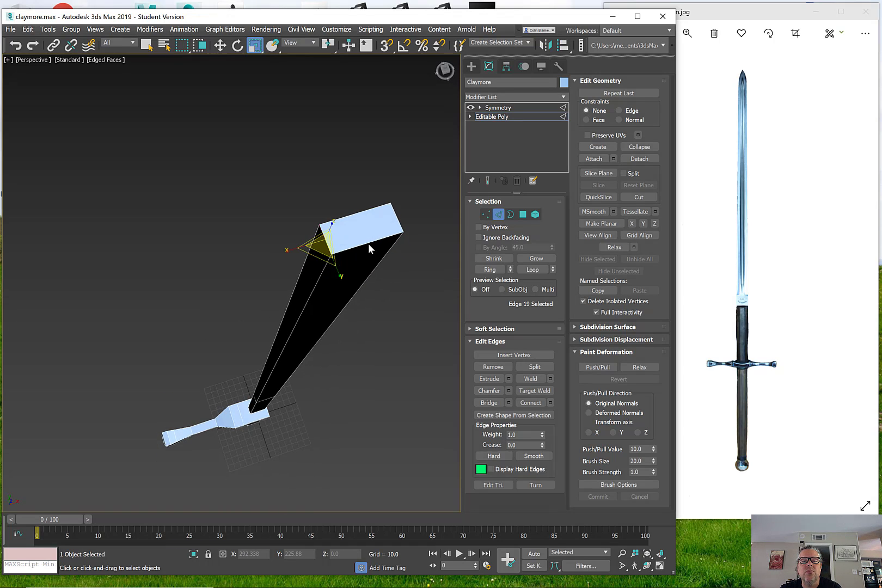
{"action": "key", "text": "F3"}
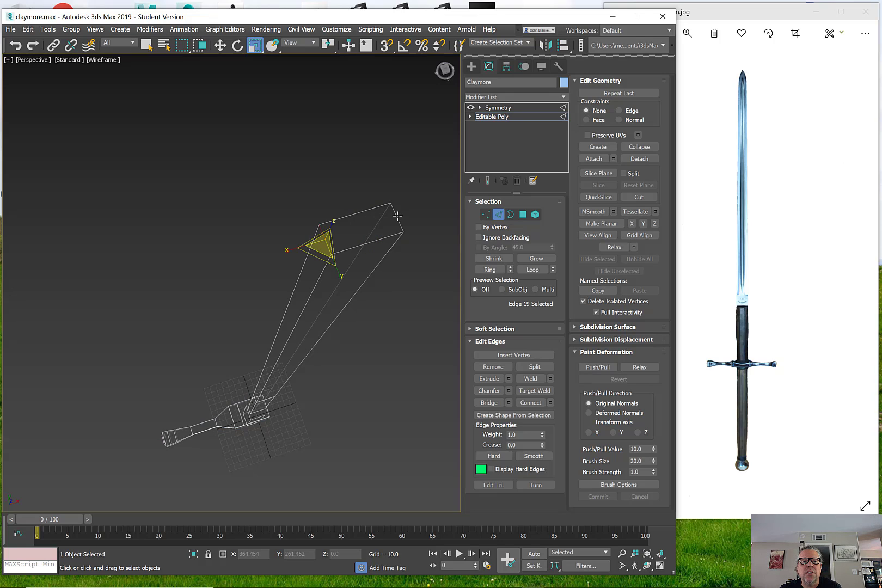
Step: Select the opposite short edge at the blade's end and expand the selection to its edge ring
{"action": "key", "text": "shift"}
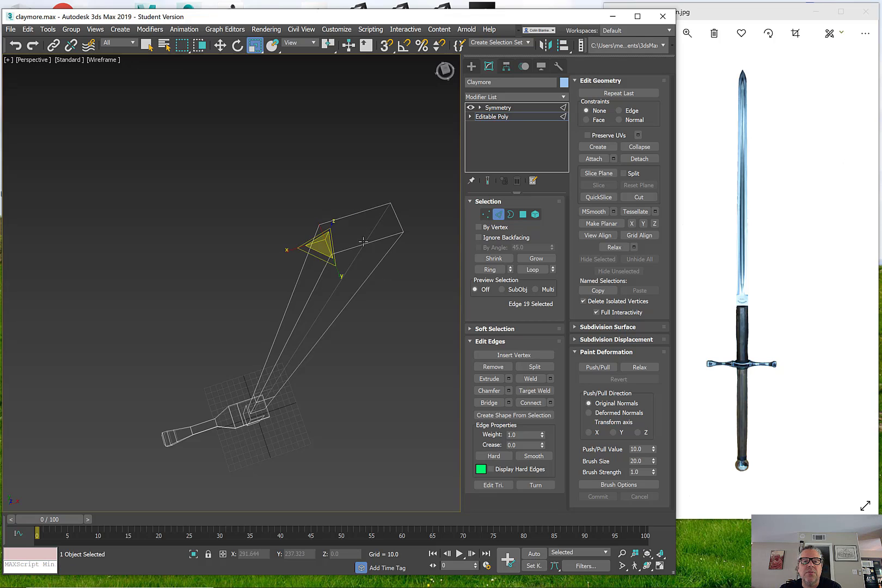
{"action": "left_click", "coordinate": [402, 235]}
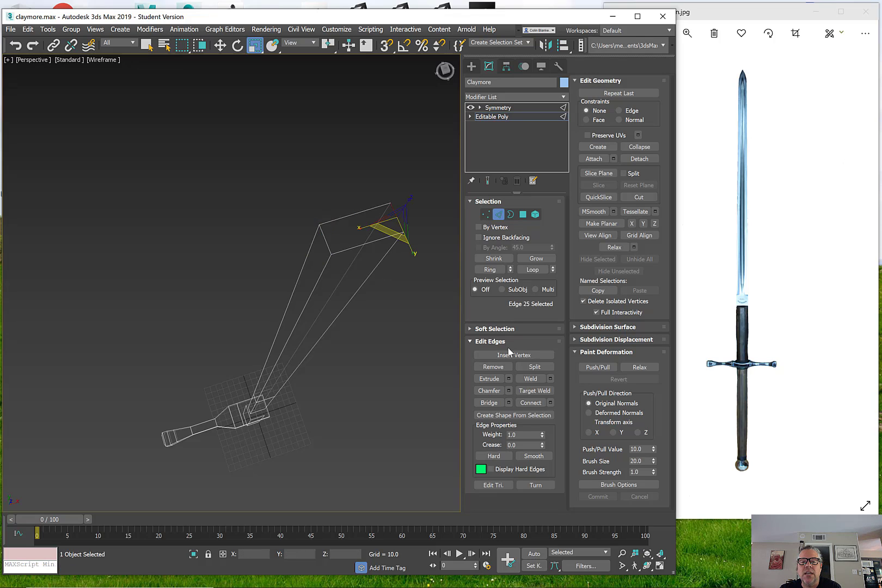
{"action": "left_click", "coordinate": [534, 269]}
{"action": "key", "text": "ctrl+z"}
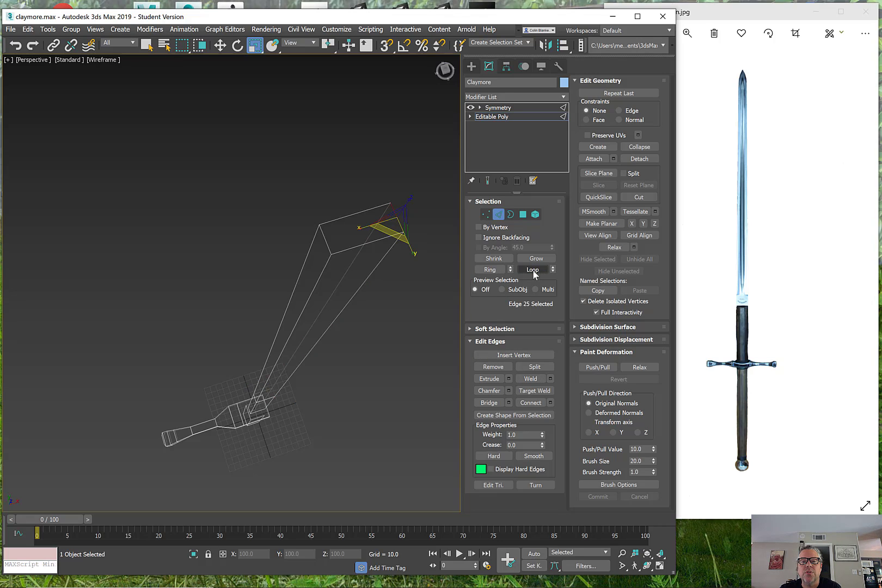
{"action": "left_click", "coordinate": [490, 270]}
{"action": "middle_click_drag", "start_coordinate": [275, 335], "coordinate": [365, 324], "text": "alt"}
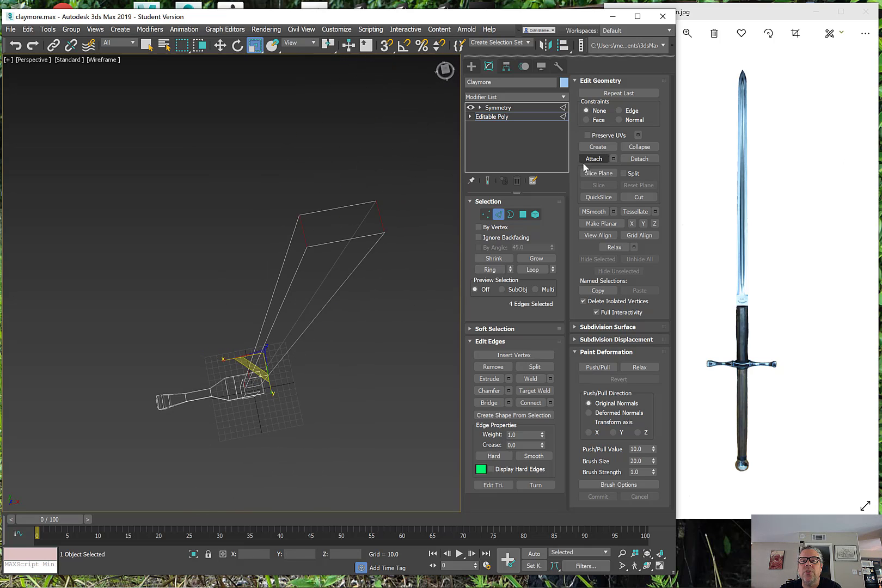
Step: Connect the selected ring of blade edges with 1 segment, keeping pinch and slide at 0
{"action": "left_click", "coordinate": [550, 402]}
{"action": "left_click_drag", "start_coordinate": [262, 275], "coordinate": [192, 183]}
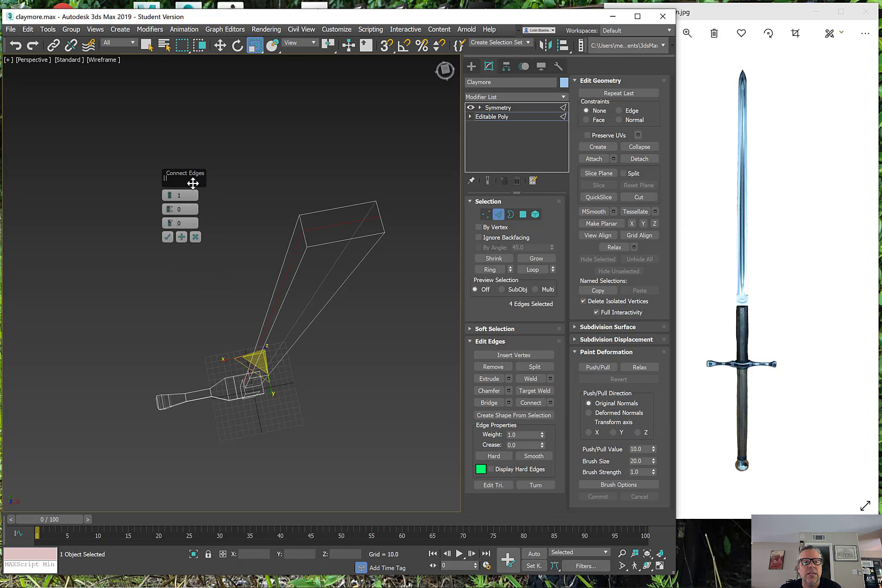
{"action": "middle_click_drag", "start_coordinate": [238, 324], "coordinate": [300, 328]}
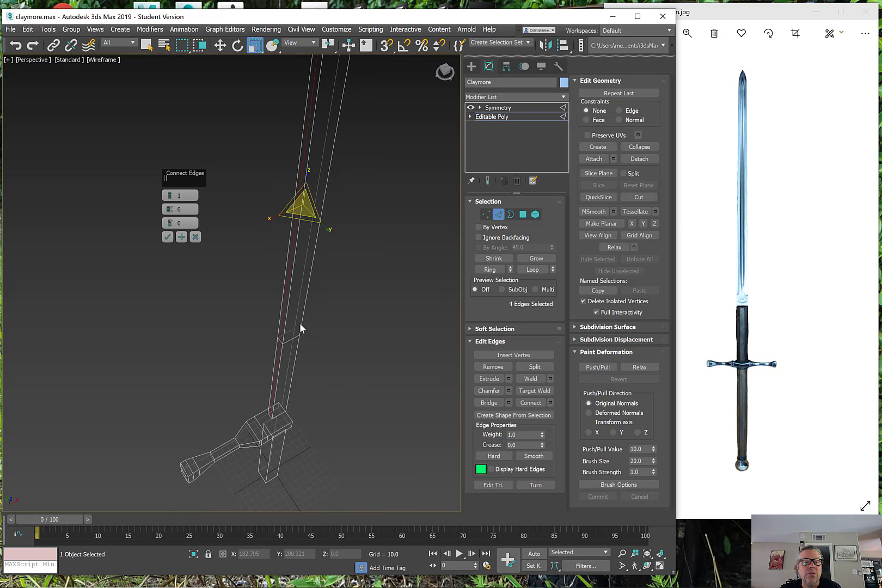
{"action": "left_click", "coordinate": [166, 237]}
Step: Keep only the two long new edges on the blade's outer side selected and move them outward along X to about -40.4
{"action": "middle_click_drag", "start_coordinate": [184, 232], "coordinate": [284, 325], "text": "alt"}
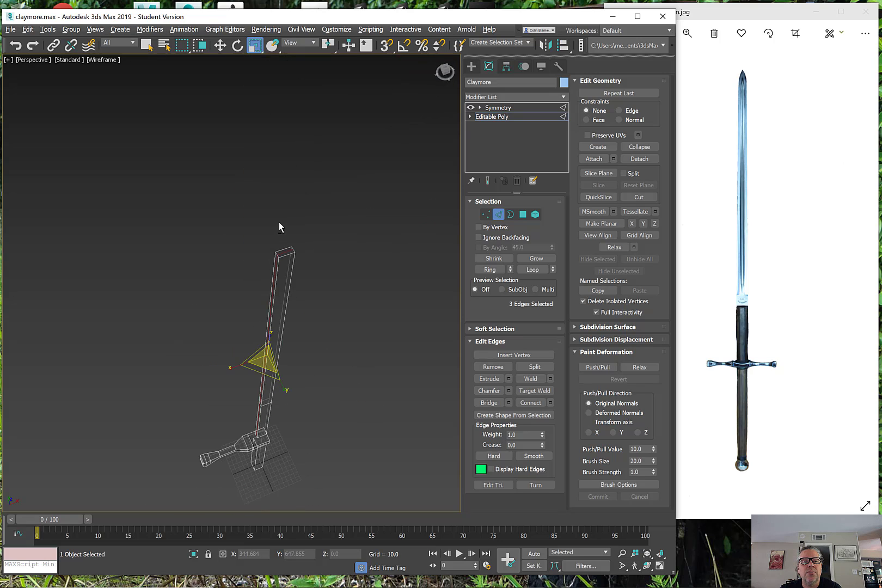
{"action": "left_click_drag", "start_coordinate": [294, 263], "coordinate": [294, 263], "text": "alt"}
{"action": "middle_click_drag", "start_coordinate": [257, 399], "coordinate": [280, 336]}
{"action": "scroll", "coordinate": [280, 336], "scroll_direction": "up", "scroll_amount": 3}
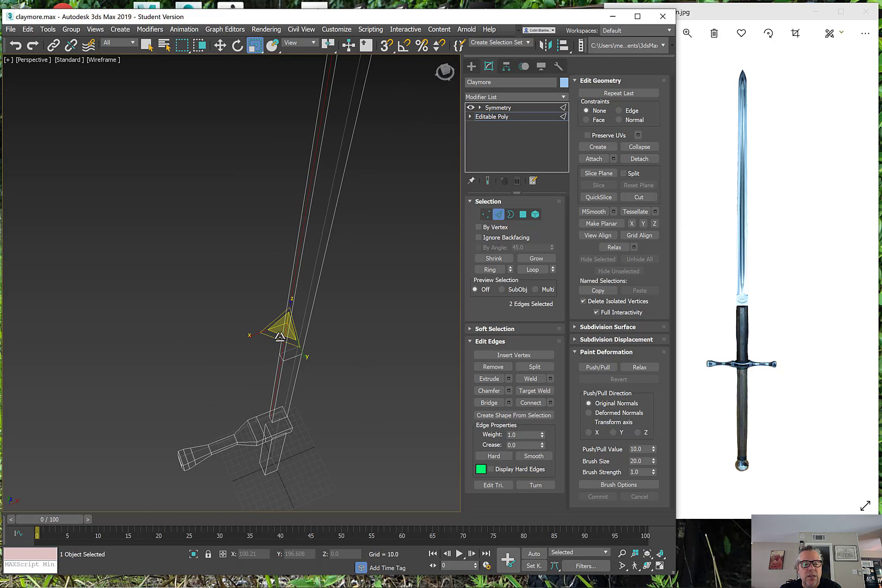
{"action": "key", "text": "w"}
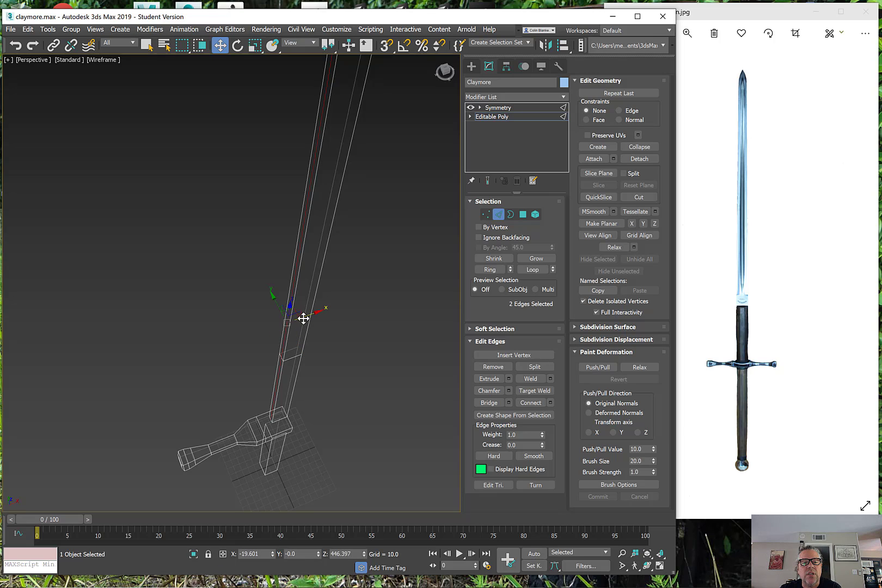
{"action": "left_click_drag", "start_coordinate": [303, 318], "coordinate": [279, 325]}
{"action": "mouse_move", "coordinate": [297, 352]}
{"action": "middle_mouse_down", "text": "alt"}
{"action": "mouse_move", "coordinate": [298, 331]}
{"action": "mouse_move", "coordinate": [290, 364]}
{"action": "middle_mouse_up", "text": "alt"}
Step: In the Front view, select the six long edges on the blade's outer half and move them inward along X by about 5.7 units
{"action": "key", "text": "alt+w"}
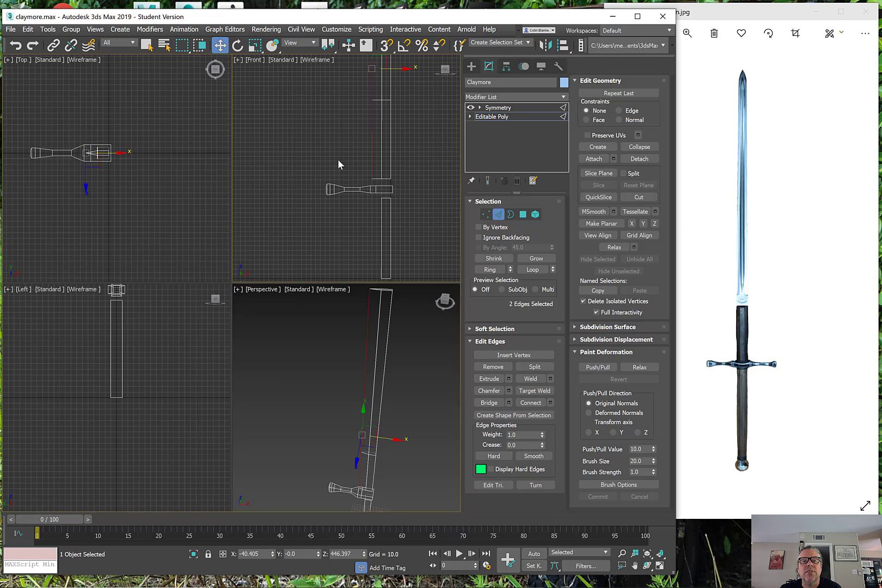
{"action": "key", "text": "alt+w"}
{"action": "left_click_drag", "start_coordinate": [295, 239], "coordinate": [307, 240]}
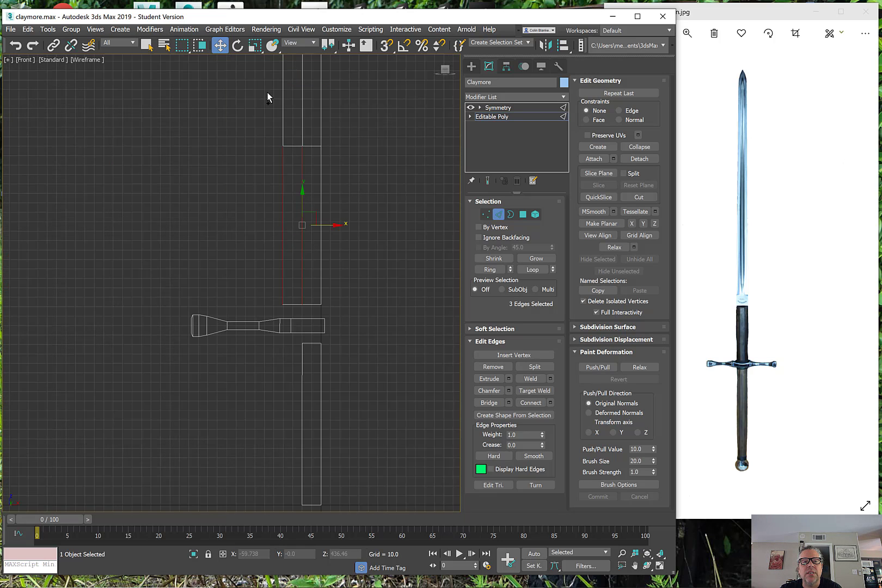
{"action": "left_click_drag", "start_coordinate": [266, 92], "coordinate": [310, 106]}
{"action": "middle_click_drag", "start_coordinate": [309, 106], "coordinate": [319, 251]}
{"action": "scroll", "coordinate": [320, 250], "scroll_direction": "down", "scroll_amount": 2}
{"action": "scroll", "coordinate": [333, 249], "scroll_direction": "up", "scroll_amount": 2}
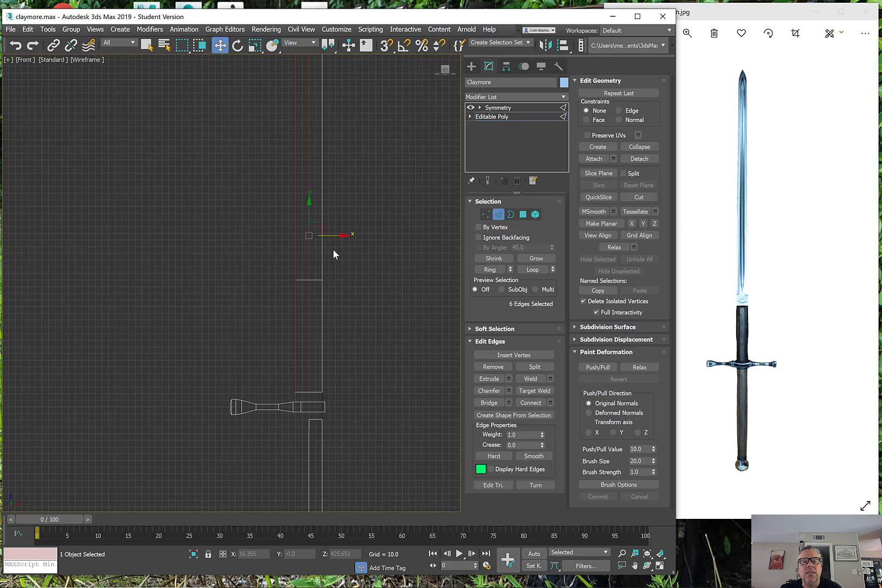
{"action": "left_click_drag", "start_coordinate": [324, 231], "coordinate": [326, 231]}
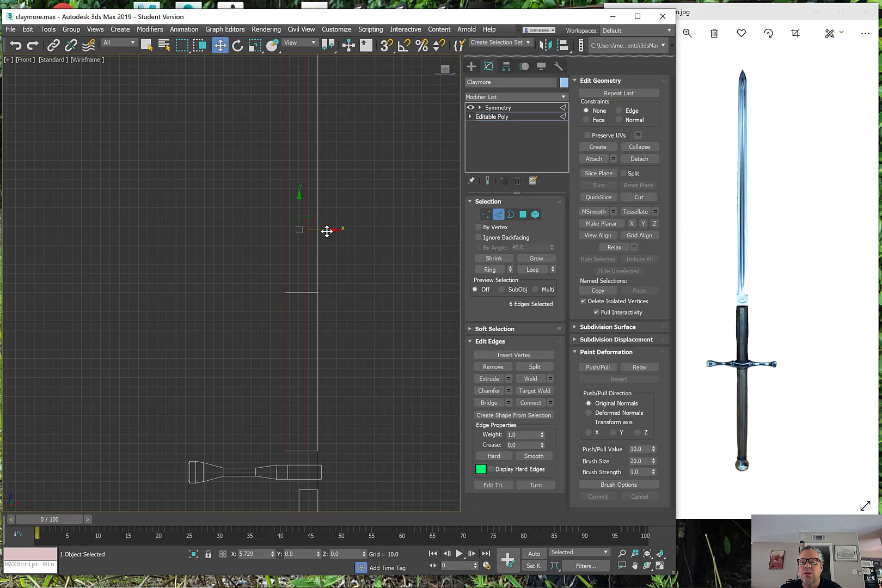
Step: Reduce the selection to the two outermost cutting edges and move them inward along X to about -28.2
{"action": "left_click", "coordinate": [284, 227]}
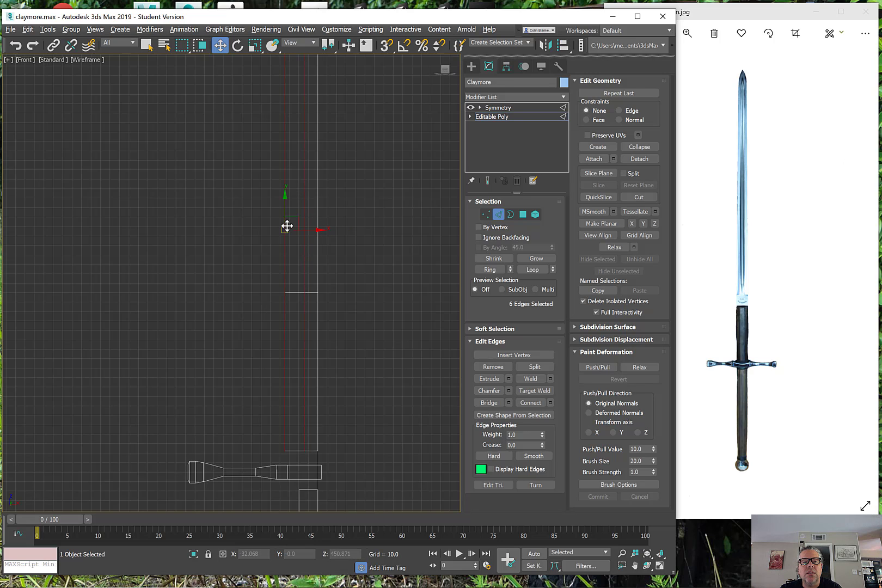
{"action": "left_click_drag", "start_coordinate": [325, 333], "coordinate": [325, 333], "text": "alt"}
{"action": "scroll", "coordinate": [343, 268], "scroll_direction": "down", "scroll_amount": 2}
{"action": "middle_click_drag", "start_coordinate": [343, 266], "coordinate": [343, 329]}
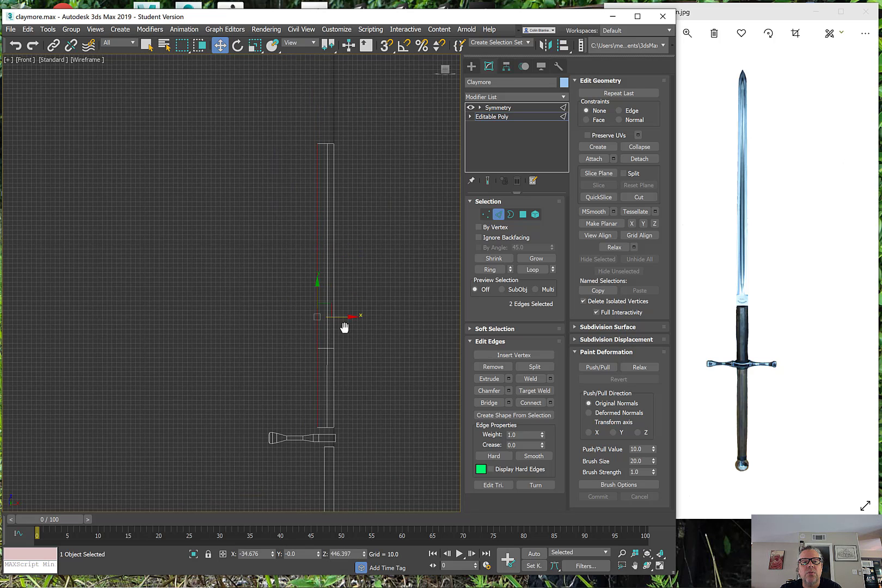
{"action": "scroll", "coordinate": [343, 328], "scroll_direction": "up", "scroll_amount": 1}
{"action": "left_click_drag", "start_coordinate": [339, 313], "coordinate": [340, 313]}
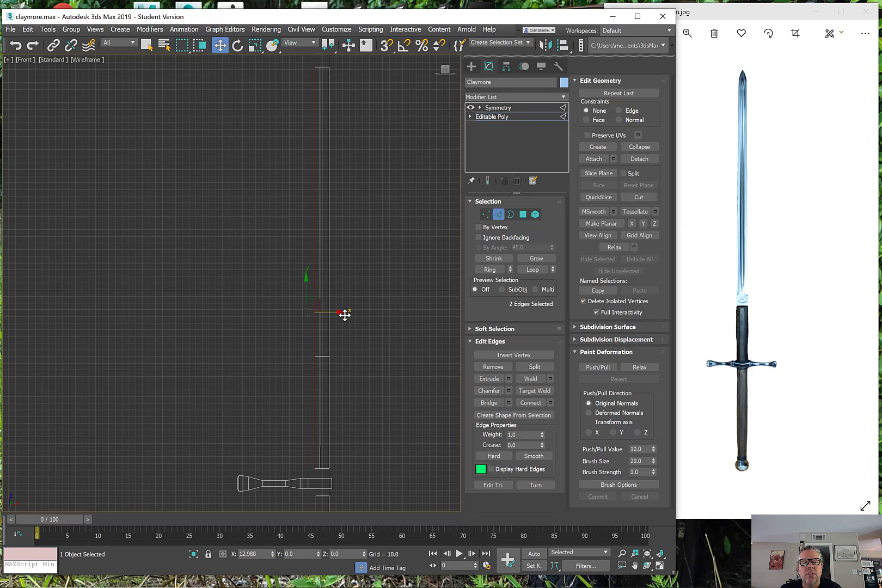
Step: In the Perspective view, try raising the middle edge across the blade's end along Z to about 831.7
{"action": "middle_click_drag", "start_coordinate": [406, 453], "coordinate": [394, 332]}
{"action": "key", "text": "alt+w"}
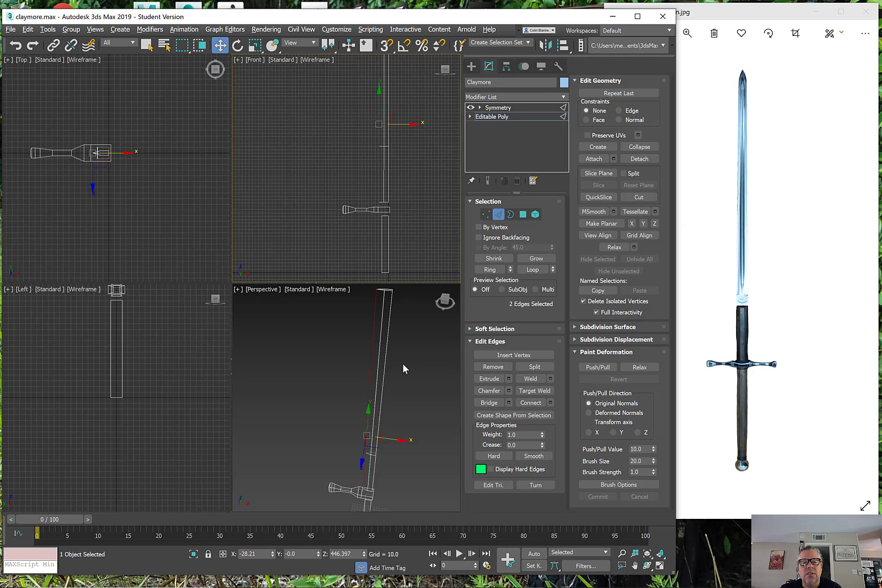
{"action": "right_click", "coordinate": [402, 364]}
{"action": "key", "text": "alt+w"}
{"action": "middle_click_drag", "start_coordinate": [336, 432], "coordinate": [366, 307]}
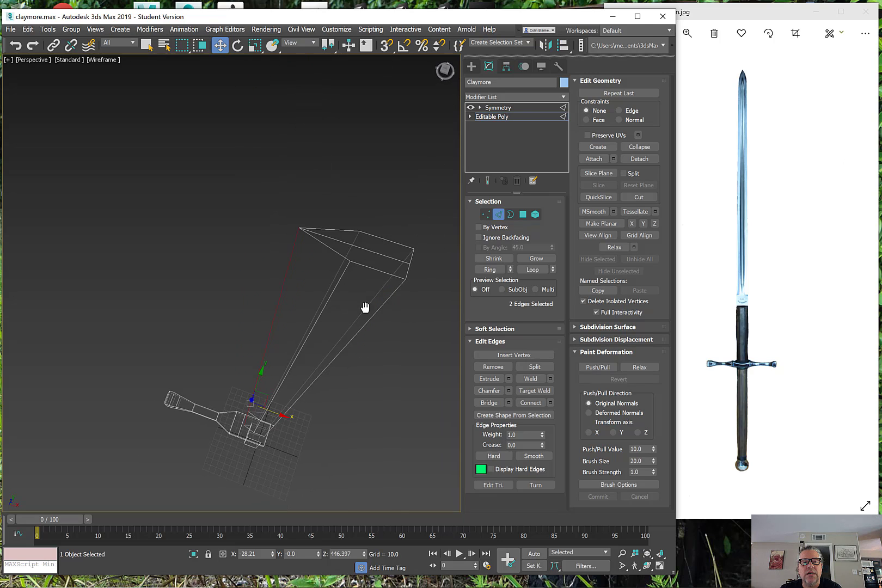
{"action": "left_click", "coordinate": [381, 255]}
{"action": "middle_click_drag", "start_coordinate": [378, 263], "coordinate": [328, 282]}
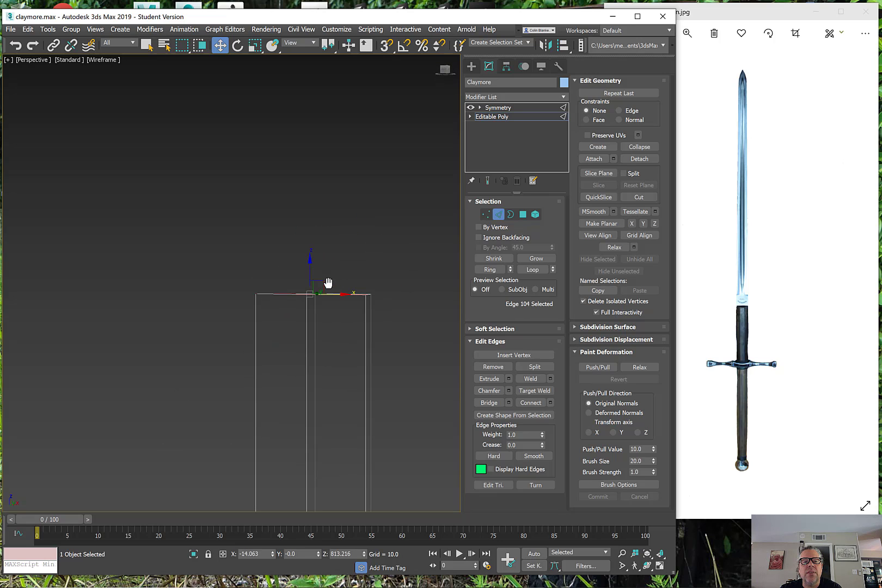
{"action": "left_click_drag", "start_coordinate": [311, 258], "coordinate": [325, 198]}
{"action": "scroll", "coordinate": [324, 217], "scroll_direction": "down", "scroll_amount": 6}
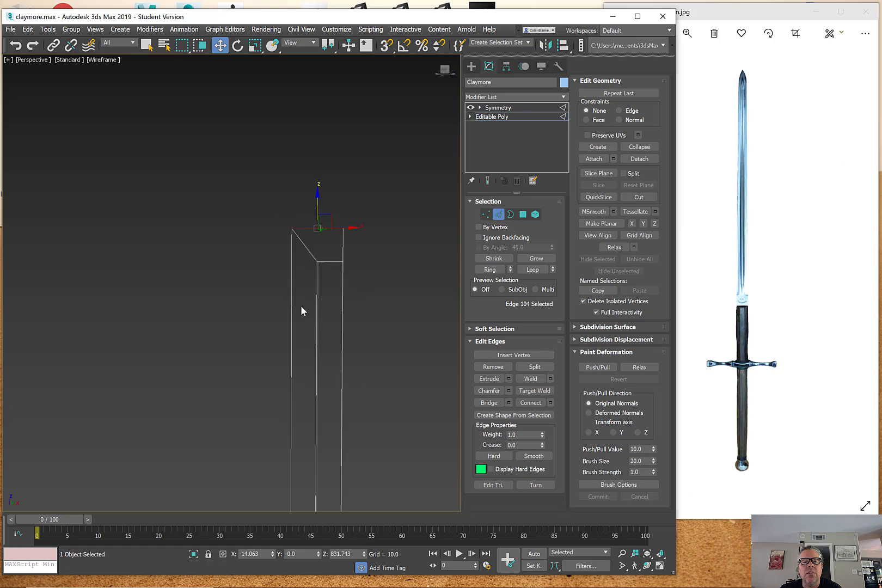
{"action": "middle_click_drag", "start_coordinate": [320, 360], "coordinate": [330, 321]}
{"action": "scroll", "coordinate": [352, 195], "scroll_direction": "up", "scroll_amount": 6}
{"action": "middle_click_drag", "start_coordinate": [340, 182], "coordinate": [367, 245]}
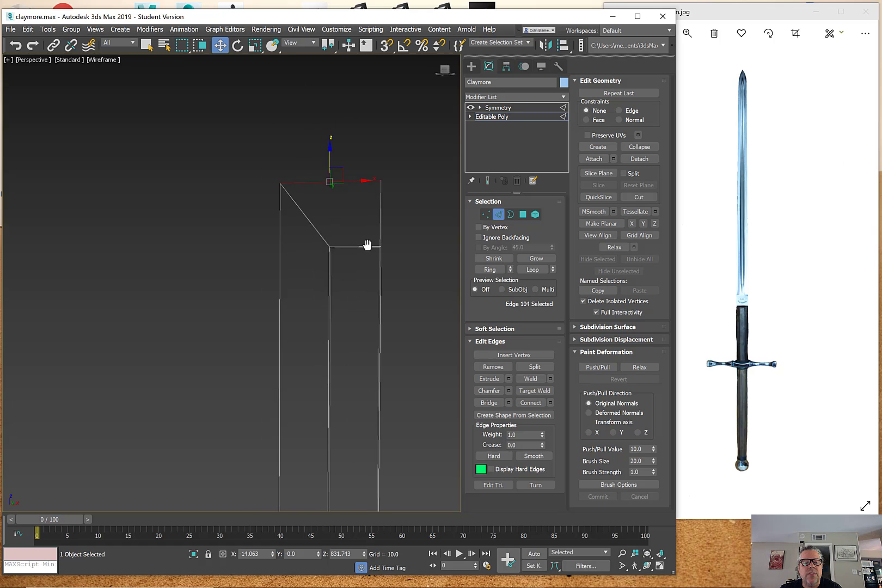
Step: Try shaping a point by lowering the outer tip vertex to the blade's end level and raising the centre vertex
{"action": "key", "text": "1"}
{"action": "left_click", "coordinate": [280, 183]}
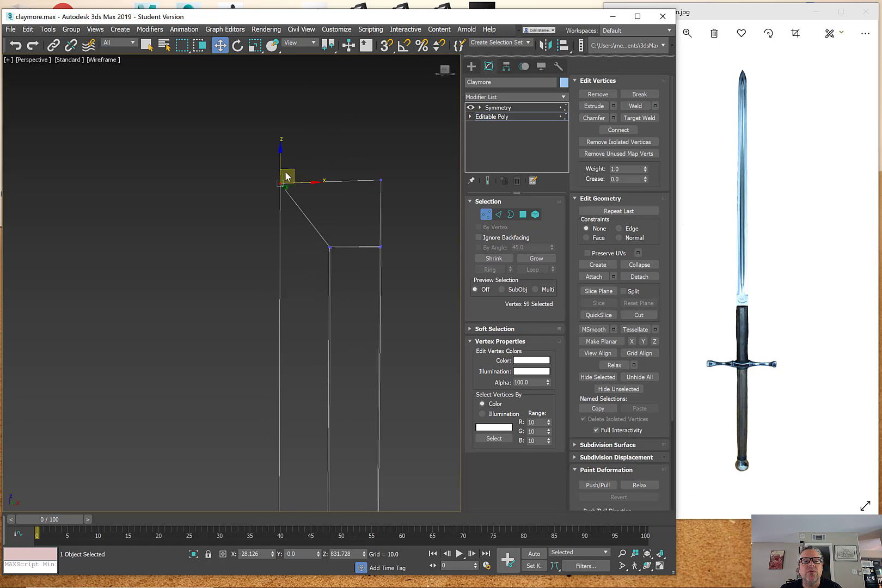
{"action": "left_click_drag", "start_coordinate": [279, 149], "coordinate": [301, 212]}
{"action": "left_click", "coordinate": [381, 180]}
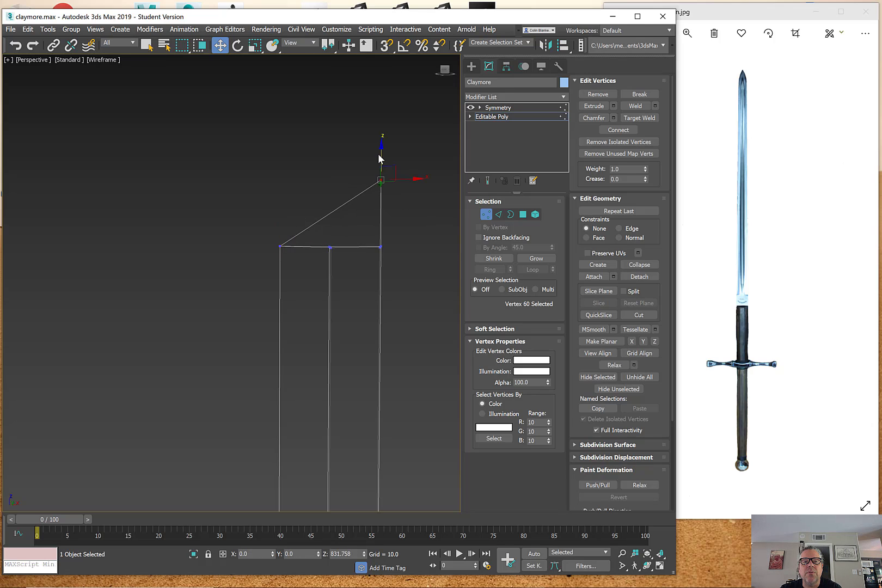
{"action": "left_click_drag", "start_coordinate": [380, 154], "coordinate": [370, 106]}
Step: Undo the tip vertex moves and the raised end edge
{"action": "key", "text": "ctrl+z"}
{"action": "key", "text": "ctrl+z"}
{"action": "key", "text": "ctrl+z"}
{"action": "key", "text": "ctrl+z"}
{"action": "key", "text": "ctrl+z"}
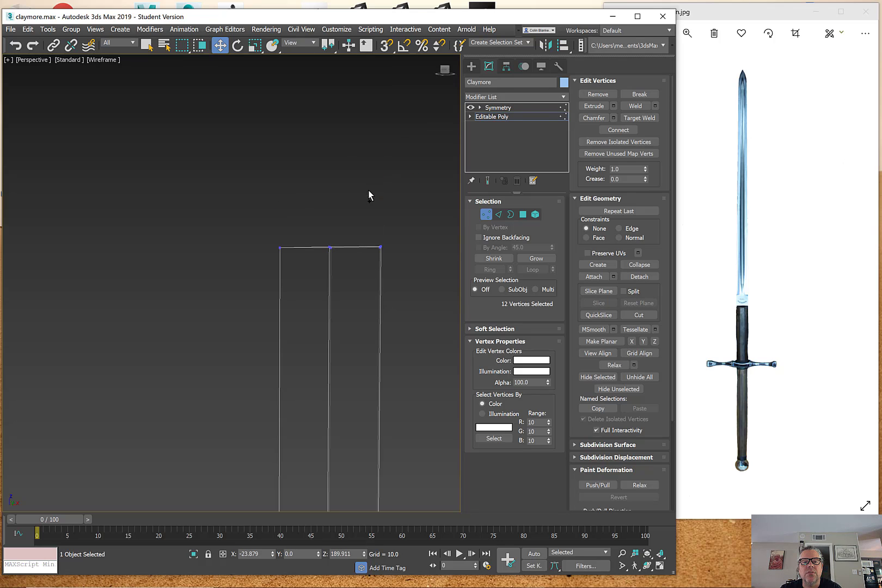
Step: Remove the edge running lengthwise across the middle of the blade's end face
{"action": "middle_click_drag", "start_coordinate": [384, 263], "coordinate": [307, 314], "text": "alt"}
{"action": "scroll", "coordinate": [360, 326], "scroll_direction": "down", "scroll_amount": 3}
{"action": "scroll", "coordinate": [352, 354], "scroll_direction": "up", "scroll_amount": 5}
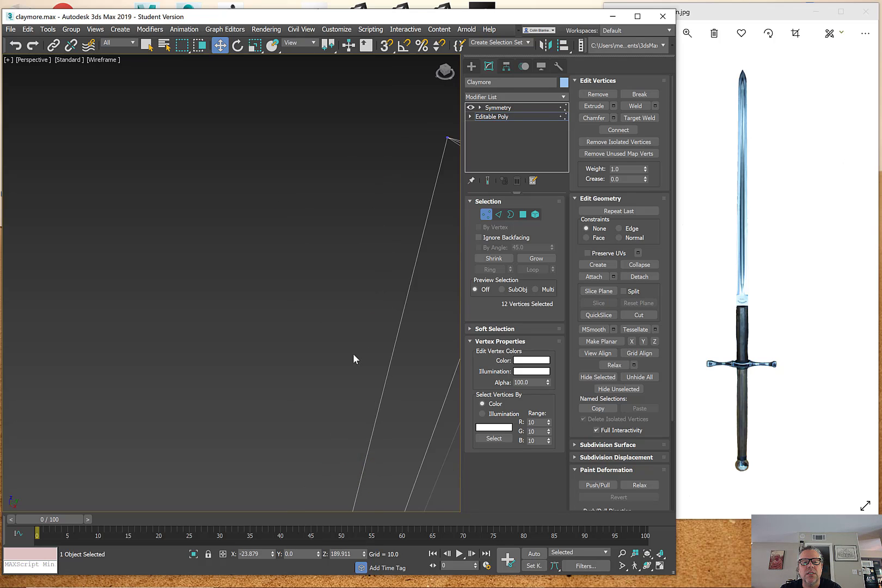
{"action": "mouse_move", "coordinate": [382, 332]}
{"action": "middle_mouse_down"}
{"action": "mouse_move", "coordinate": [366, 349]}
{"action": "mouse_move", "coordinate": [358, 343]}
{"action": "mouse_move", "coordinate": [367, 338]}
{"action": "middle_mouse_up"}
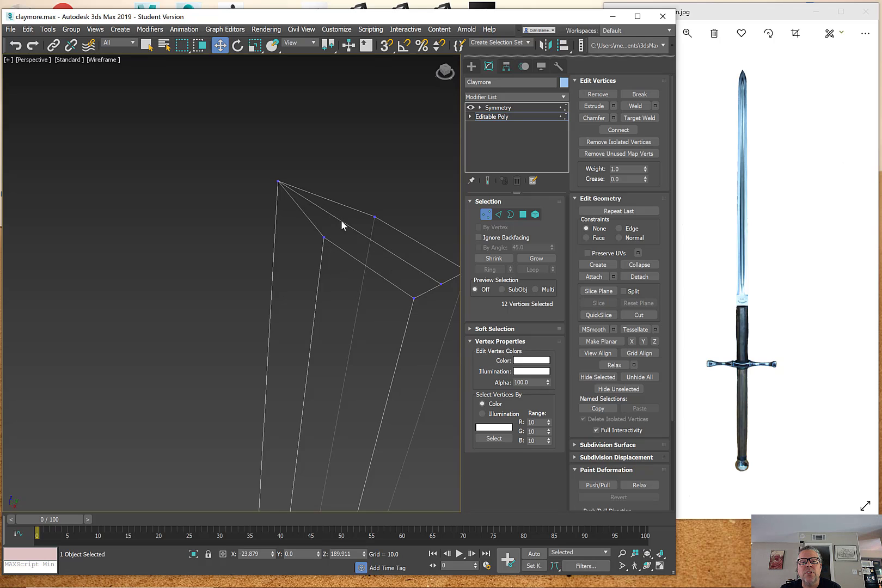
{"action": "left_click", "coordinate": [498, 214]}
{"action": "left_click", "coordinate": [385, 243]}
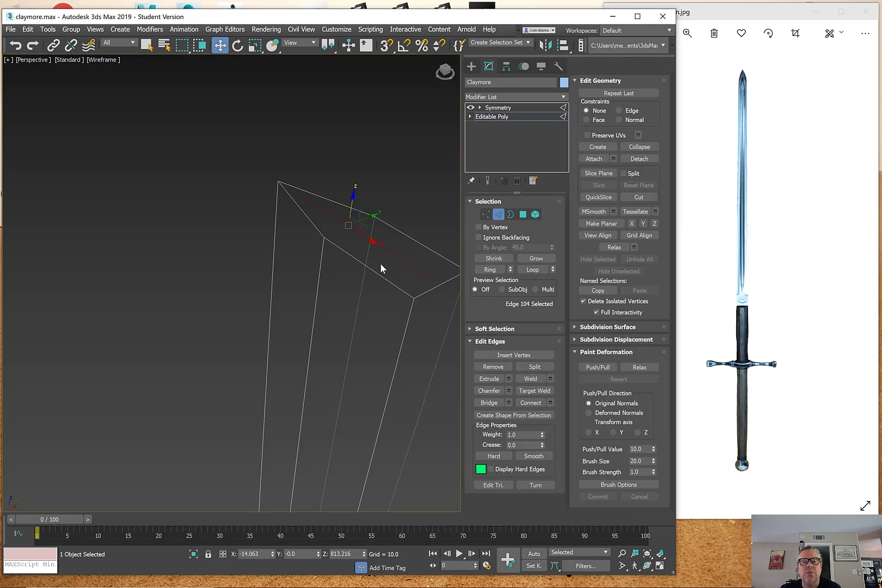
{"action": "middle_click_drag", "start_coordinate": [381, 263], "coordinate": [415, 284], "text": "alt"}
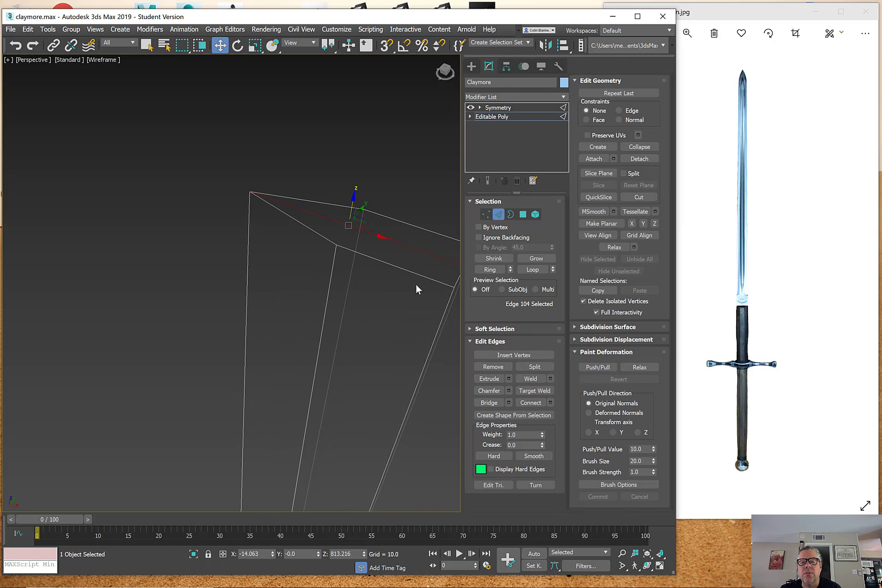
{"action": "left_click", "coordinate": [496, 368]}
{"action": "middle_click_drag", "start_coordinate": [401, 323], "coordinate": [354, 337]}
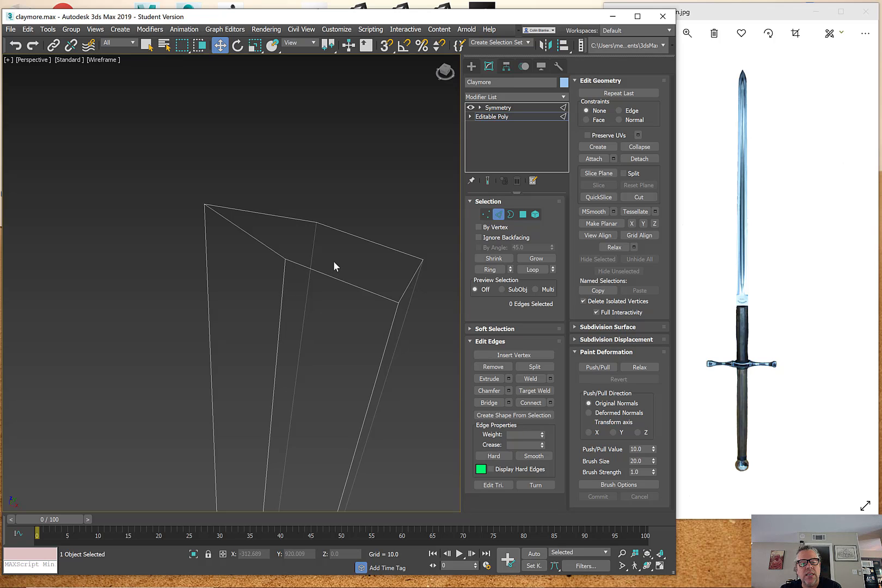
Step: Examine the blade's end face as a single polygon in shaded display, and clear the selection
{"action": "key", "text": "3"}
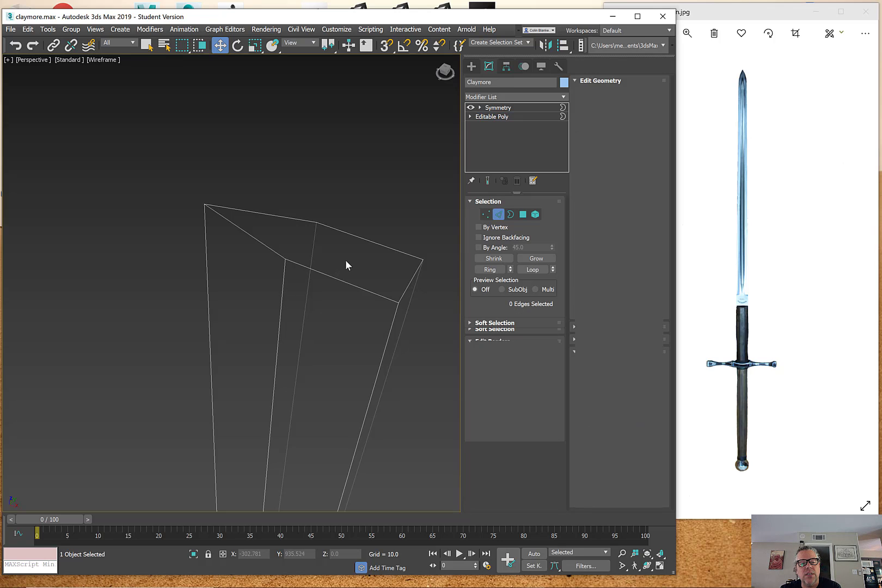
{"action": "key", "text": "4"}
{"action": "key", "text": "F3"}
{"action": "left_click", "coordinate": [345, 260]}
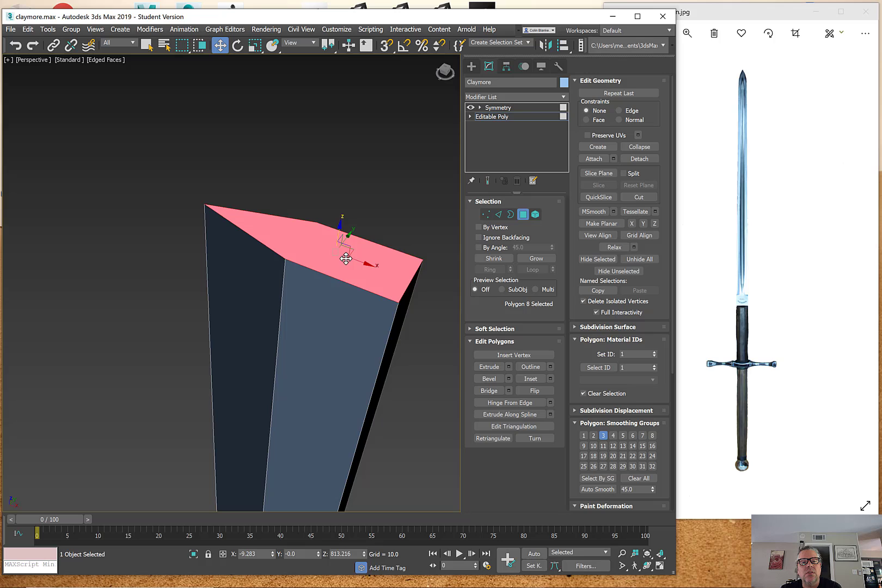
{"action": "left_click", "coordinate": [380, 202]}
Step: Connect the two opposite vertices at the base of the bevel on the blade's end face with a new edge
{"action": "key", "text": "1"}
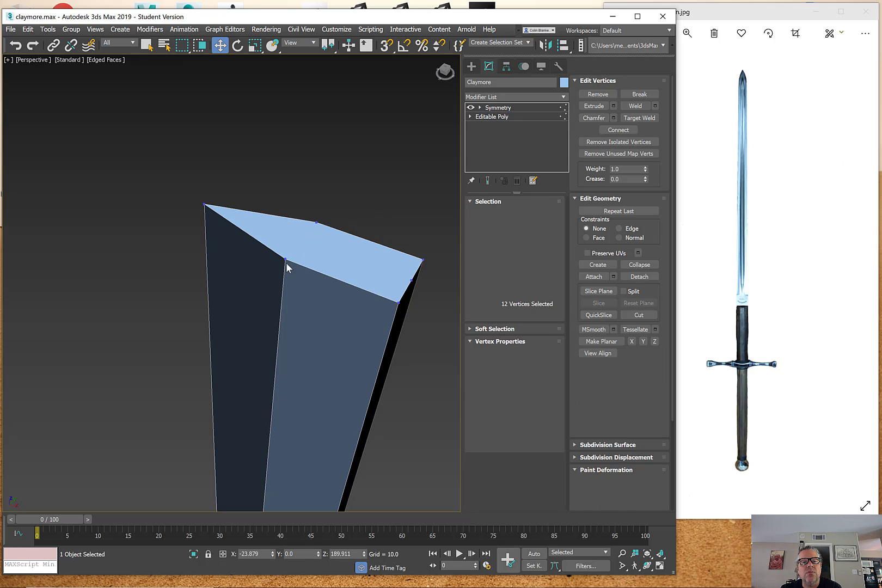
{"action": "left_click", "coordinate": [284, 259]}
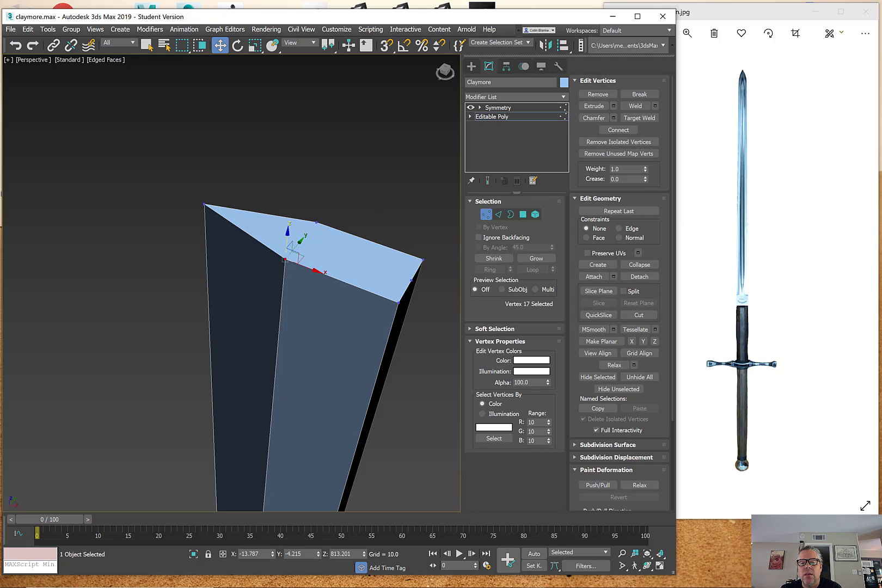
{"action": "mouse_move", "coordinate": [680, 581]}
{"action": "key", "text": "F3"}
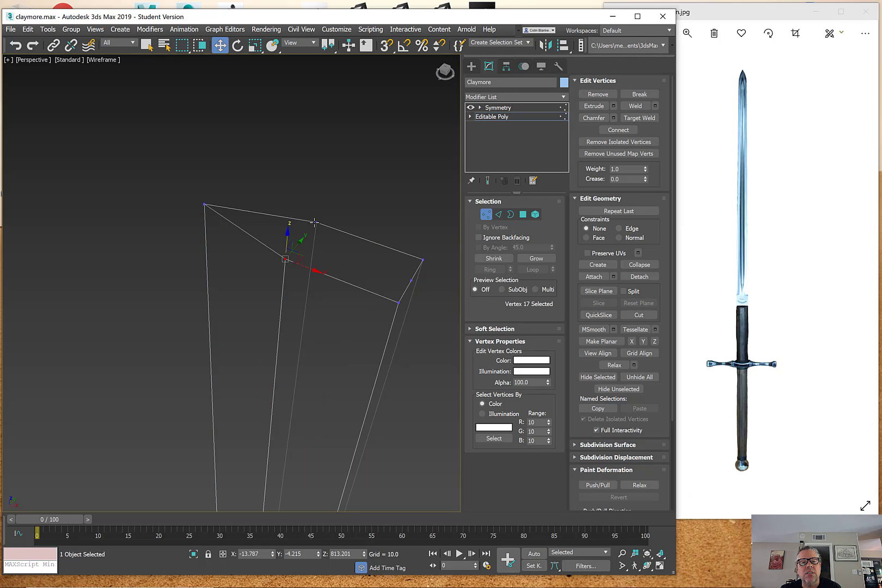
{"action": "left_click", "coordinate": [317, 222], "text": "ctrl"}
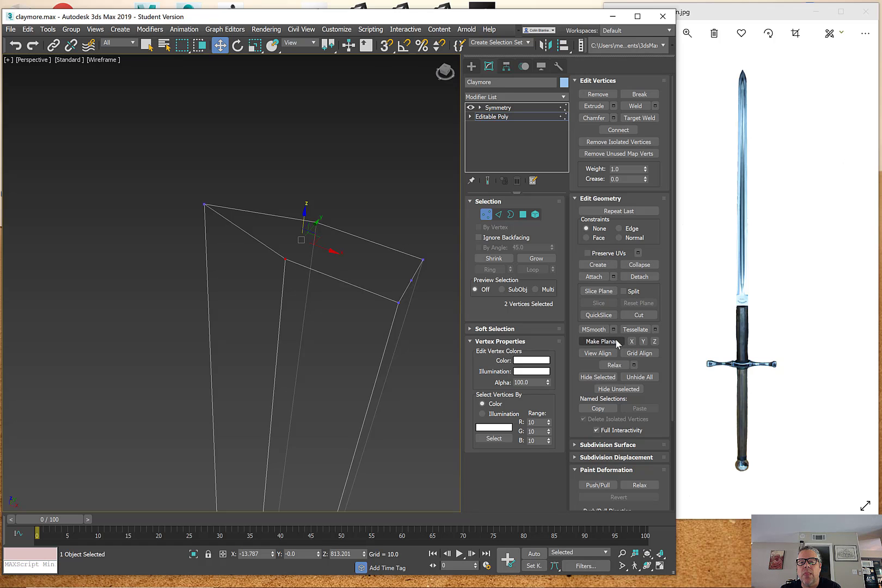
{"action": "left_click", "coordinate": [618, 130]}
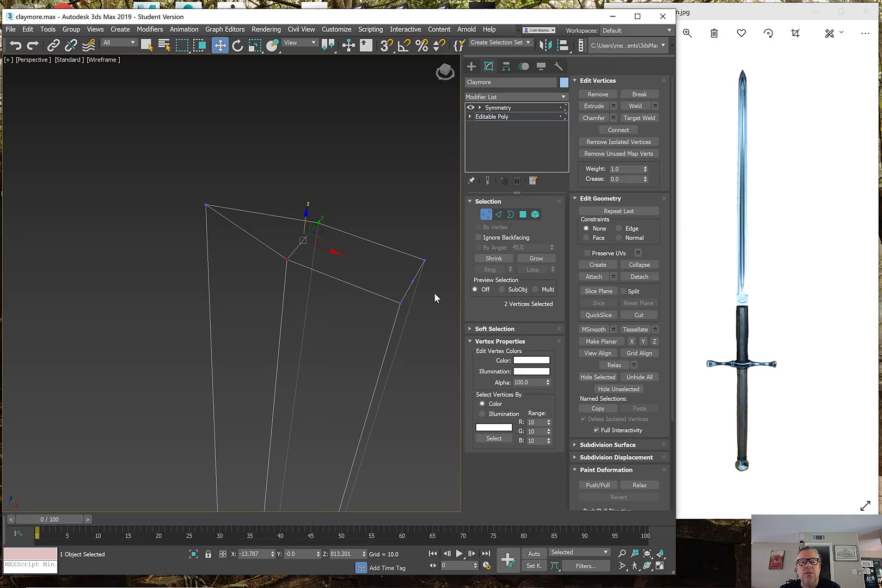
Step: Select the leftover middle vertex on the short end edge at the blade's centre, try deleting it and undo the deletion
{"action": "left_click", "coordinate": [413, 281]}
{"action": "mouse_move", "coordinate": [411, 282]}
{"action": "middle_mouse_down", "text": "alt"}
{"action": "mouse_move", "coordinate": [398, 292]}
{"action": "mouse_move", "coordinate": [425, 278]}
{"action": "middle_mouse_up", "text": "alt"}
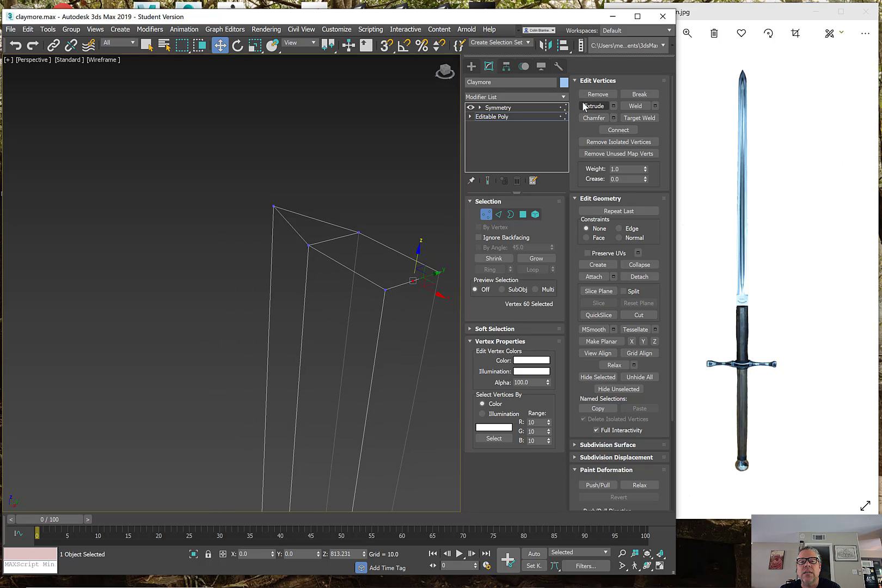
{"action": "key", "text": "Delete"}
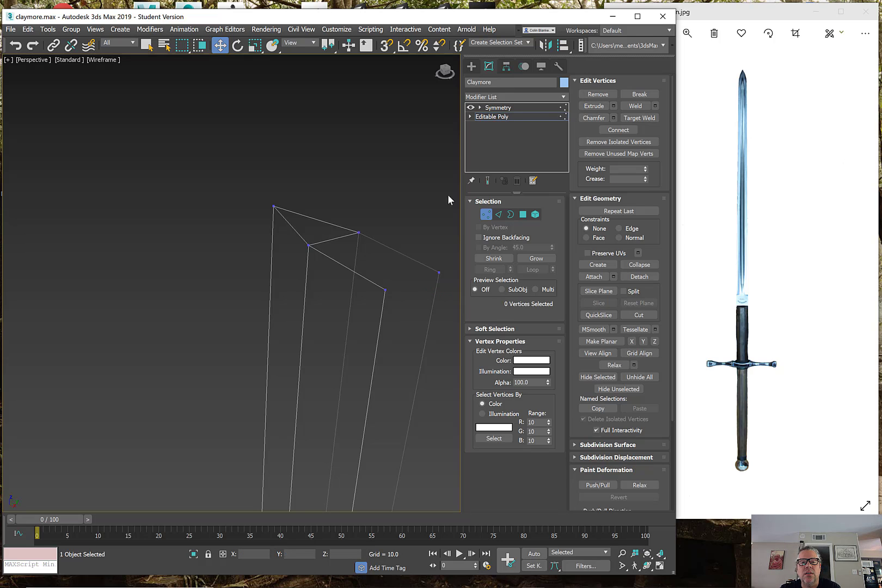
{"action": "key", "text": "ctrl+z"}
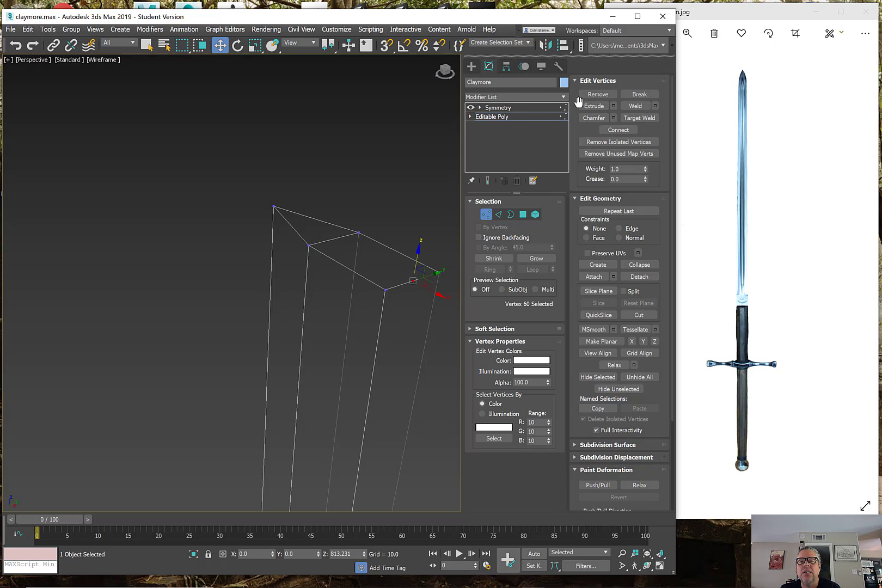
Step: Remove the leftover middle vertex from the short end edge at the blade's centre, and leave sub-object editing with everything deselected
{"action": "left_click", "coordinate": [595, 94]}
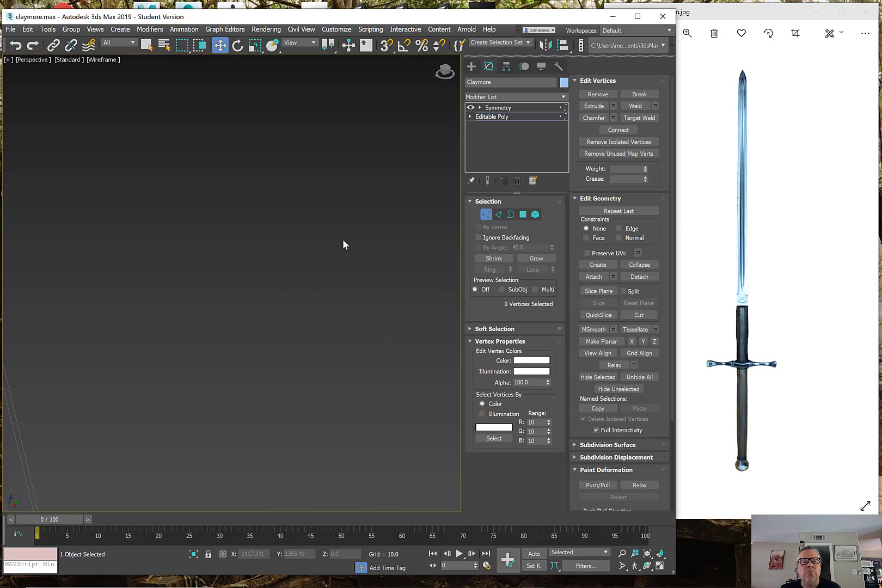
{"action": "middle_click_drag", "start_coordinate": [342, 243], "coordinate": [227, 297]}
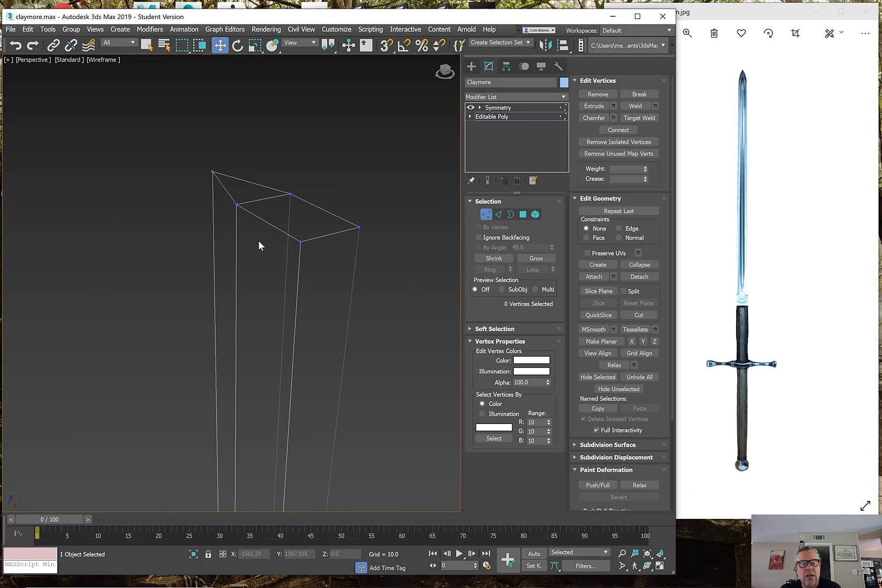
{"action": "key", "text": "4"}
{"action": "left_click", "coordinate": [281, 210]}
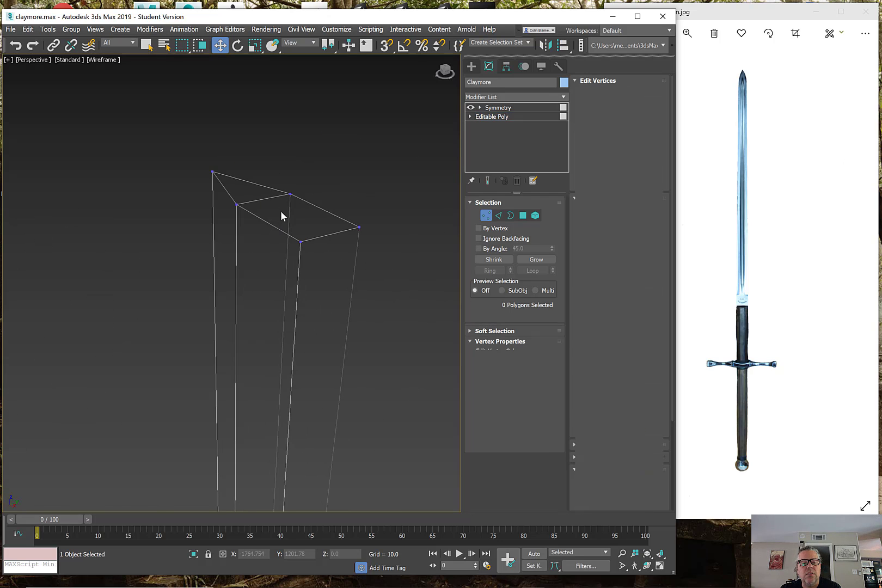
{"action": "left_click", "coordinate": [281, 212]}
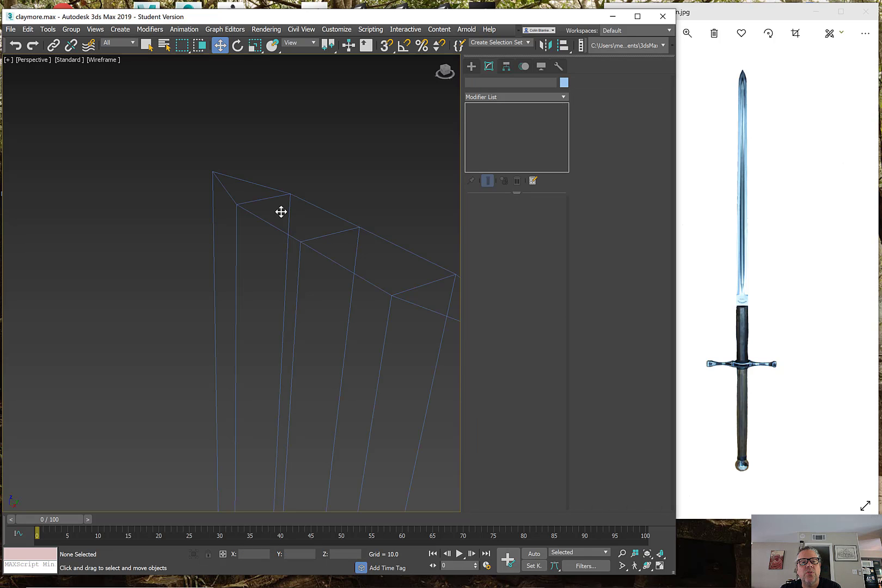
Step: Bring the whole claymore into view in shaded display with edged faces and select it at the Symmetry level
{"action": "scroll", "coordinate": [281, 211], "scroll_direction": "down", "scroll_amount": 6}
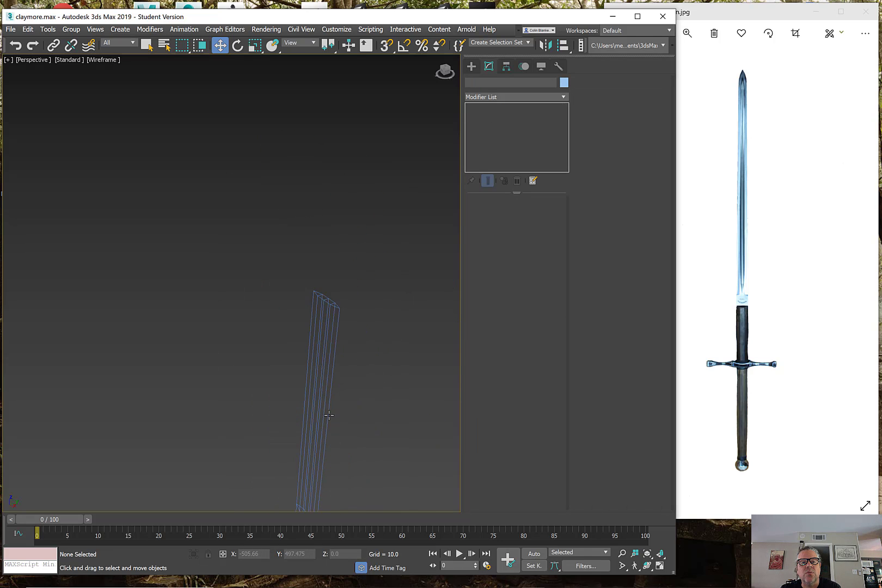
{"action": "middle_click_drag", "start_coordinate": [327, 414], "coordinate": [347, 274]}
{"action": "key", "text": "F3"}
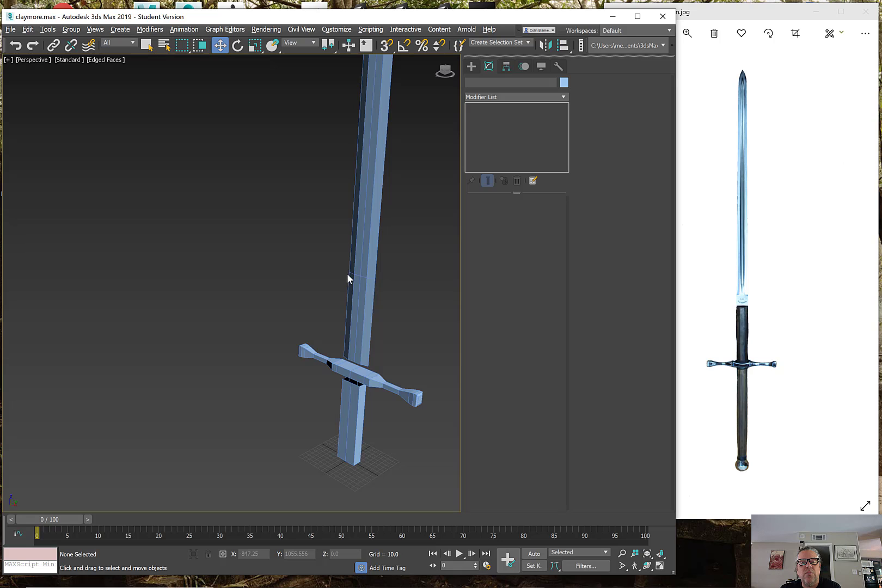
{"action": "left_click", "coordinate": [361, 278]}
{"action": "middle_click_drag", "start_coordinate": [361, 277], "coordinate": [372, 301], "text": "alt"}
{"action": "scroll", "coordinate": [356, 344], "scroll_direction": "up", "scroll_amount": 2}
{"action": "scroll", "coordinate": [371, 299], "scroll_direction": "down", "scroll_amount": 2}
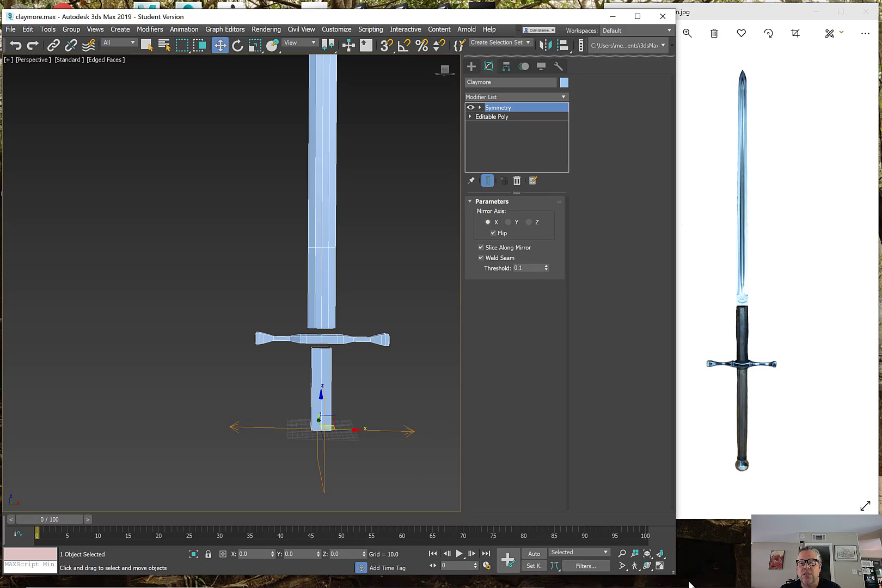
{"action": "mouse_move", "coordinate": [708, 586]}
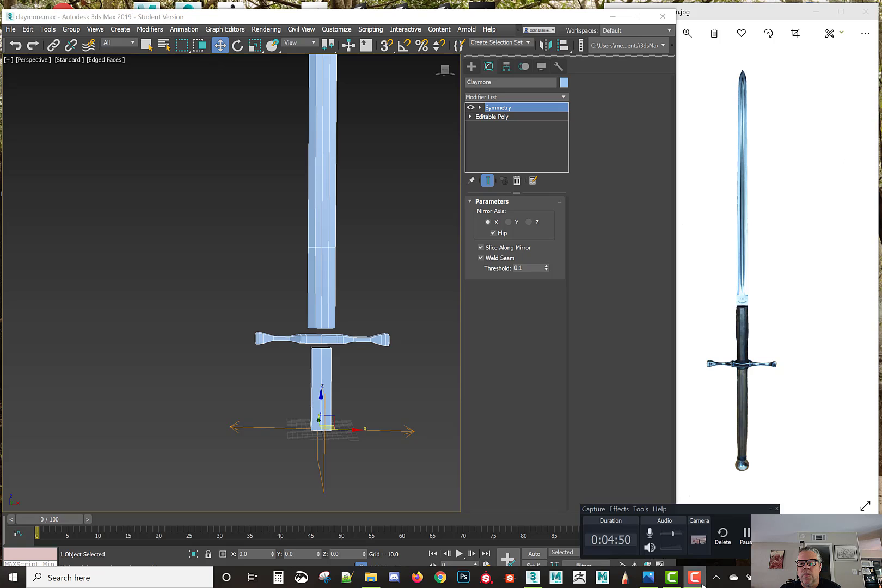
{"action": "middle_click_drag", "start_coordinate": [350, 303], "coordinate": [305, 370]}
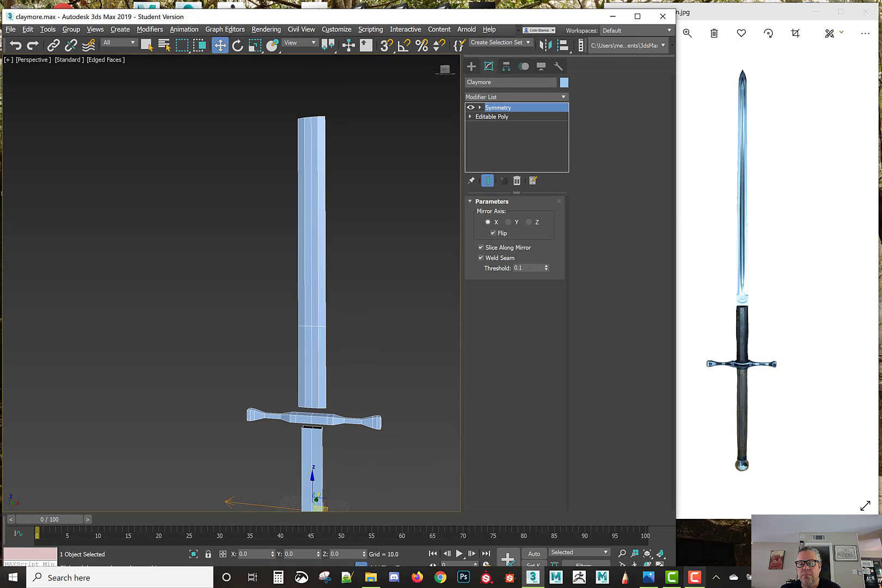
{"action": "left_click", "coordinate": [696, 580]}
{"action": "left_click", "coordinate": [747, 543]}
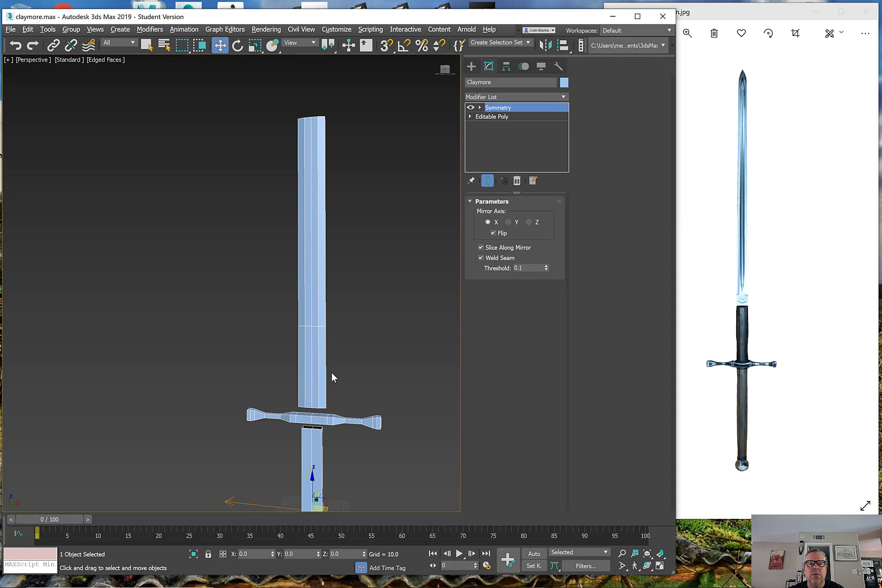
{"action": "middle_click_drag", "start_coordinate": [327, 366], "coordinate": [331, 320]}
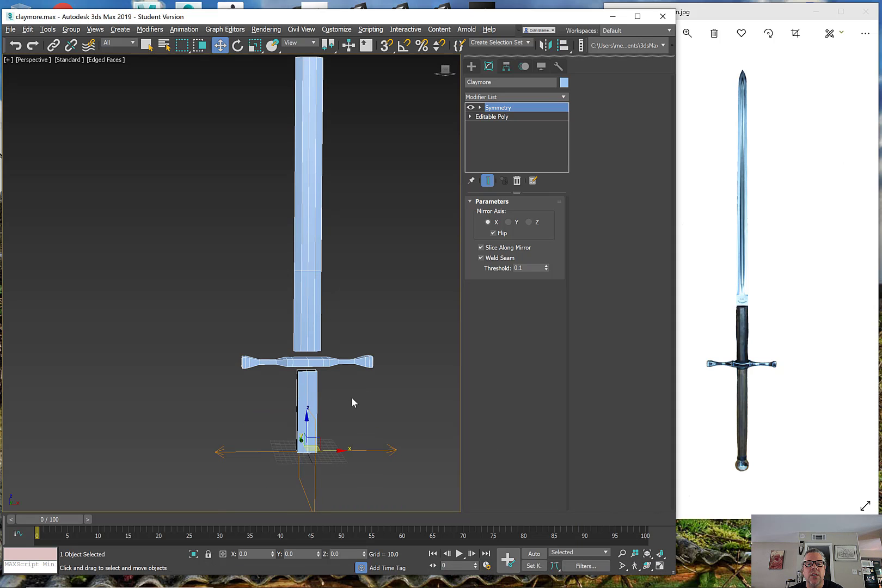
{"action": "middle_click_drag", "start_coordinate": [352, 400], "coordinate": [347, 333]}
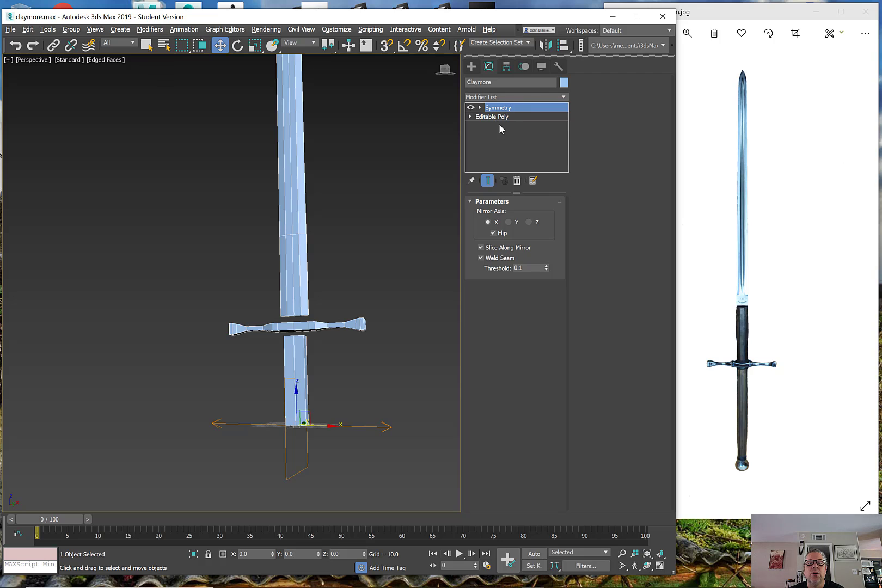
{"action": "middle_click_drag", "start_coordinate": [264, 234], "coordinate": [305, 394], "text": "alt"}
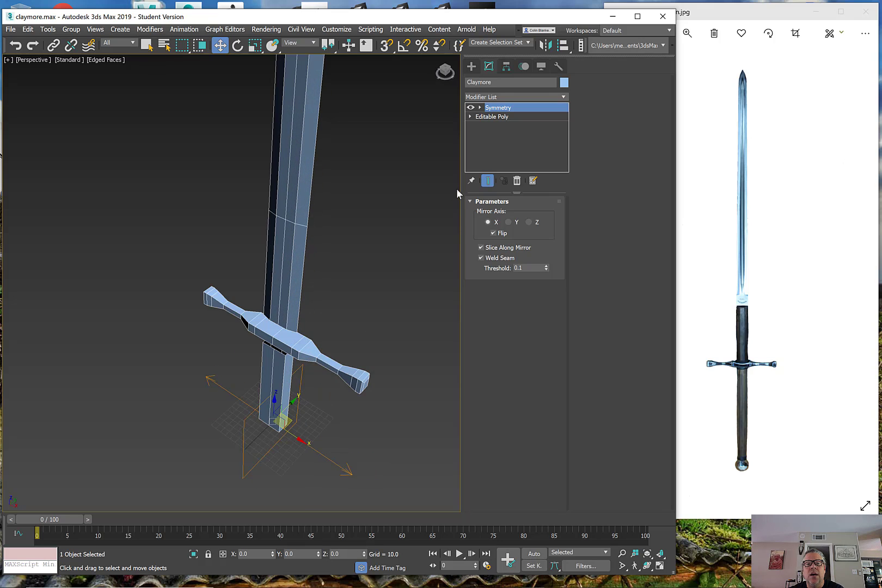
{"action": "middle_click_drag", "start_coordinate": [457, 192], "coordinate": [348, 315], "text": "alt"}
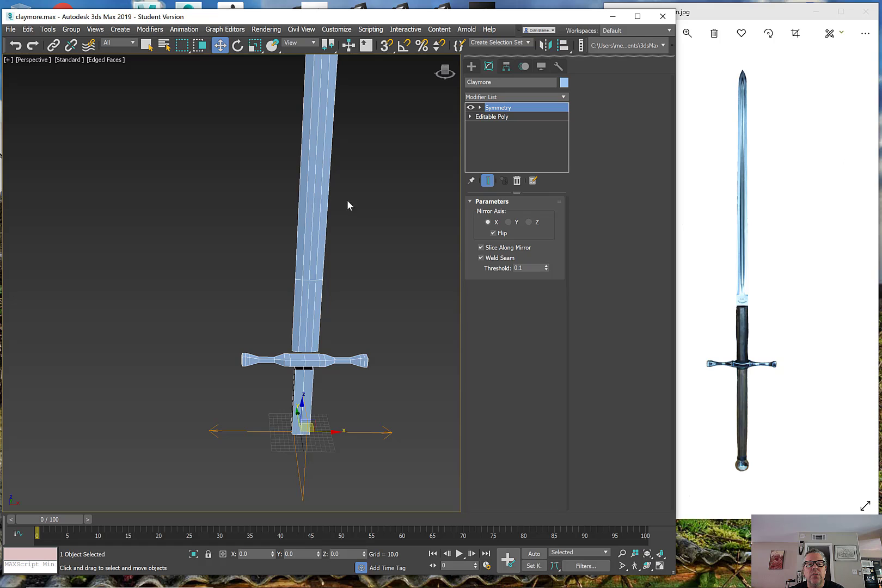
Step: Toggle the Symmetry modifier's display off and on, and disable its Weld Seam option
{"action": "left_click", "coordinate": [472, 108]}
{"action": "left_click", "coordinate": [472, 107]}
{"action": "left_click", "coordinate": [489, 259]}
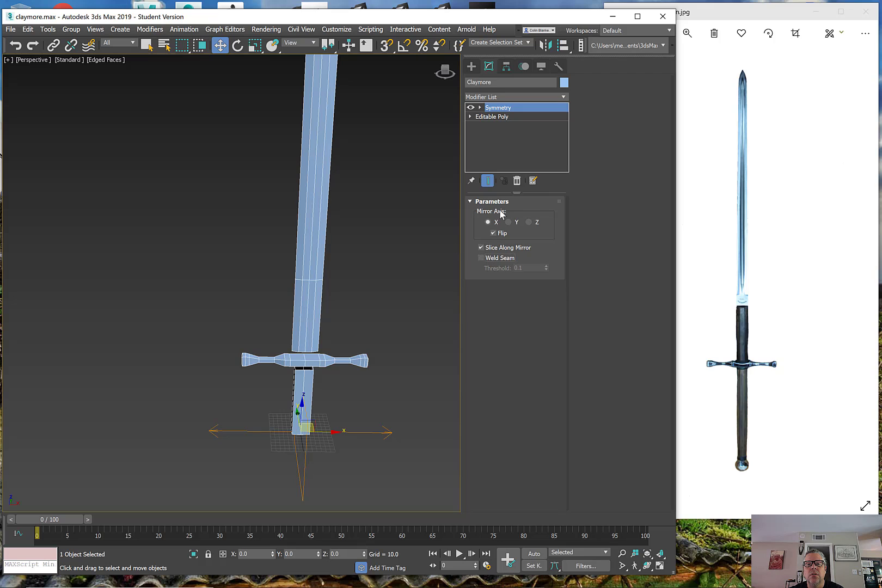
Step: Collapse the Symmetry modifier down into the claymore's Editable Poly base
{"action": "right_click", "coordinate": [502, 108]}
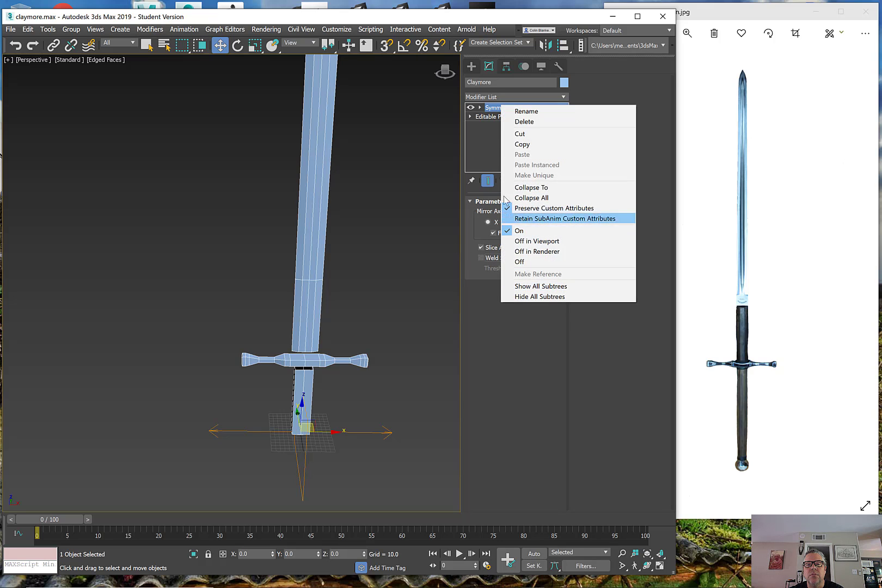
{"action": "left_click", "coordinate": [488, 112]}
{"action": "right_click", "coordinate": [490, 110]}
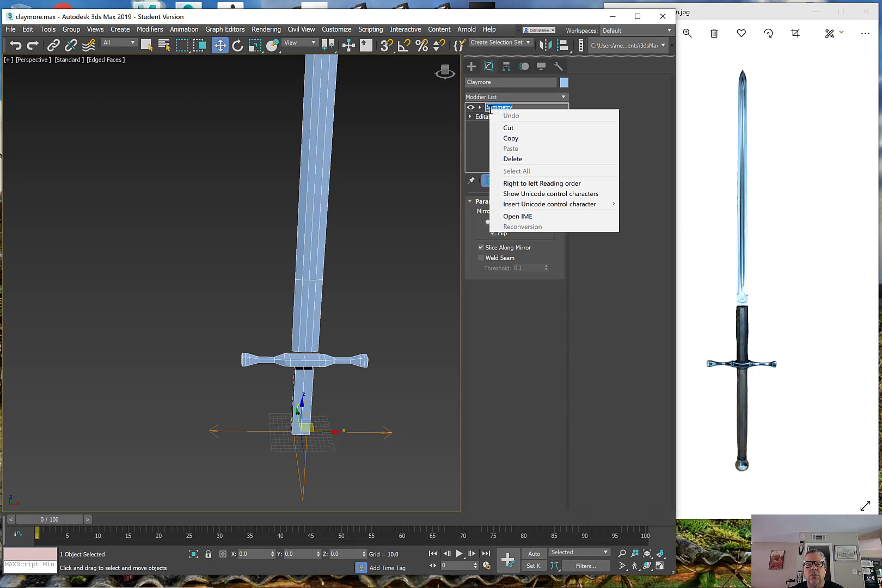
{"action": "left_click", "coordinate": [508, 108]}
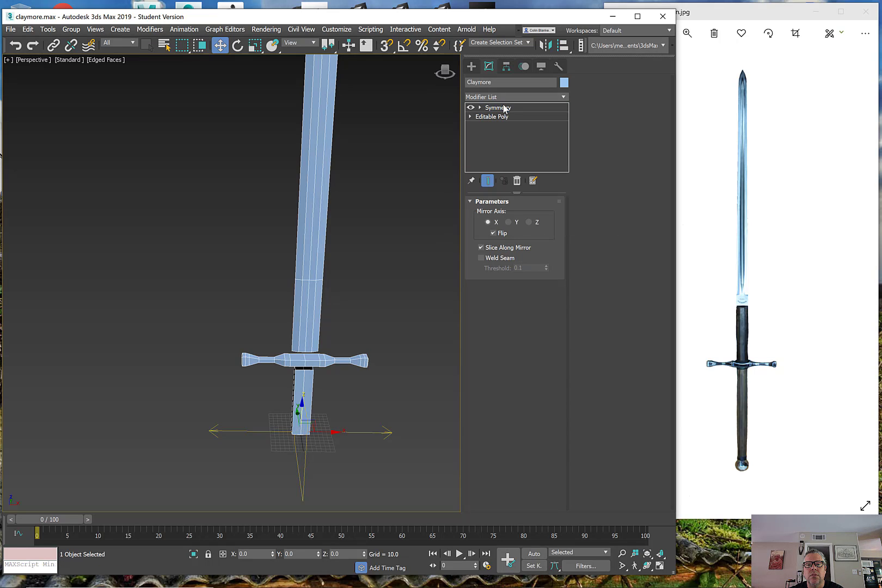
{"action": "right_click", "coordinate": [504, 109]}
{"action": "left_click", "coordinate": [497, 109]}
{"action": "left_click", "coordinate": [497, 109]}
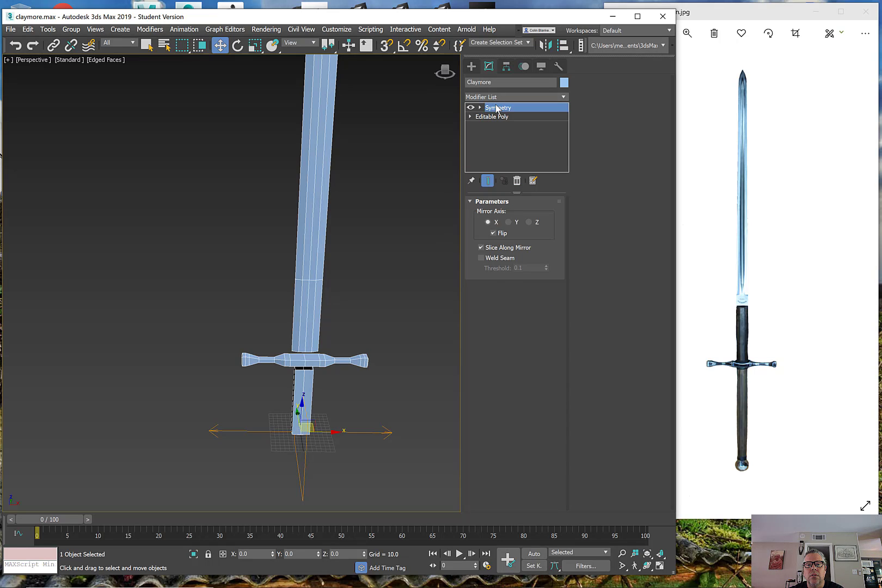
{"action": "right_click", "coordinate": [496, 108]}
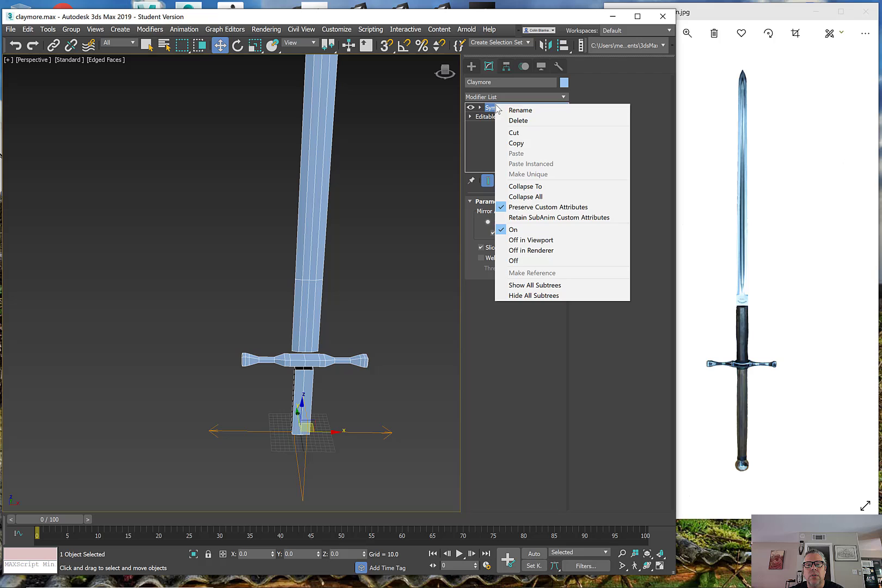
{"action": "left_click", "coordinate": [532, 186]}
Step: Check that the mirrored halves of the blade, grip and crossguard are separate elements by selecting them individually at Element level
{"action": "middle_click_drag", "start_coordinate": [302, 346], "coordinate": [297, 344], "text": "alt"}
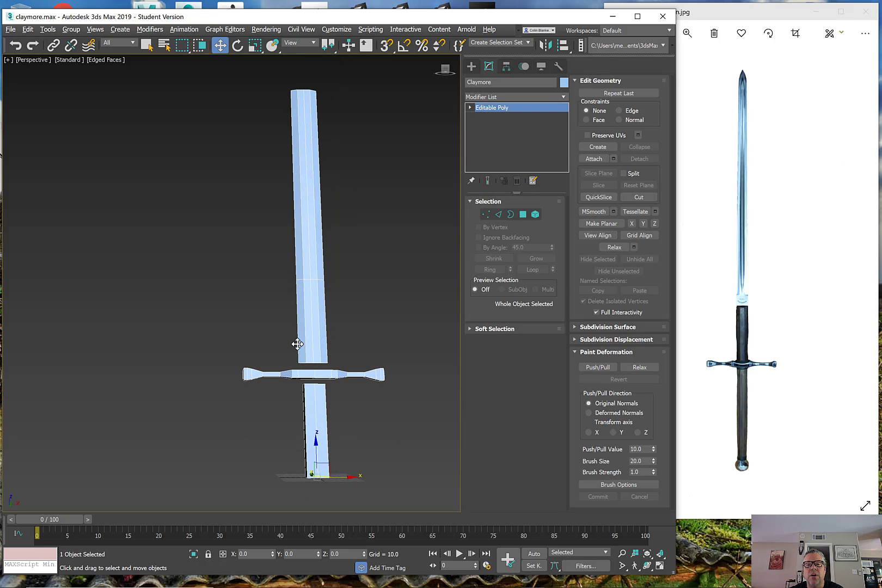
{"action": "left_click", "coordinate": [531, 215]}
{"action": "left_click", "coordinate": [315, 252]}
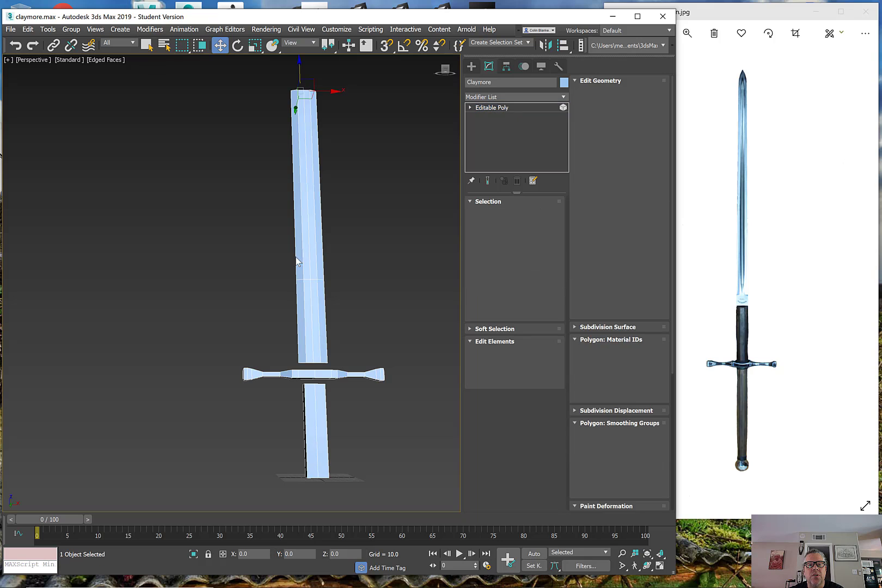
{"action": "left_click", "coordinate": [315, 252]}
{"action": "left_click", "coordinate": [299, 243]}
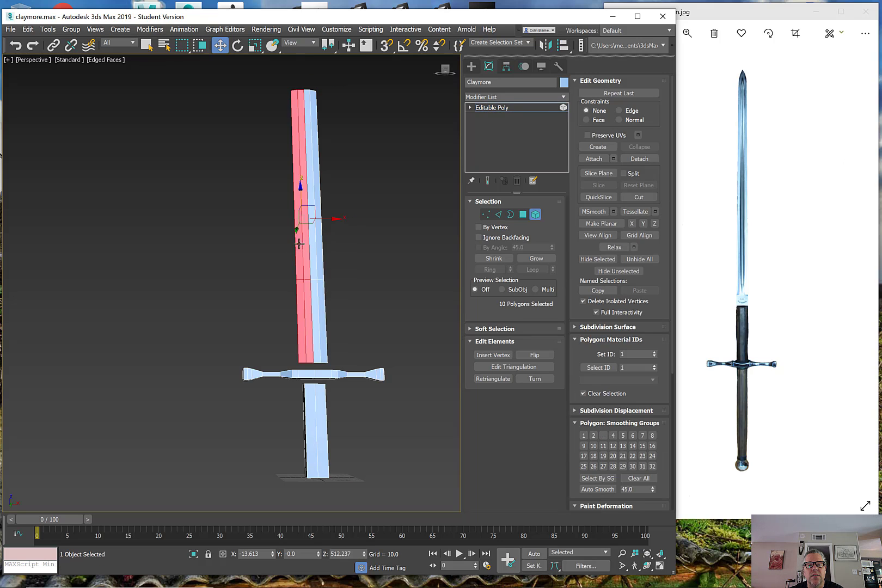
{"action": "left_click", "coordinate": [306, 425]}
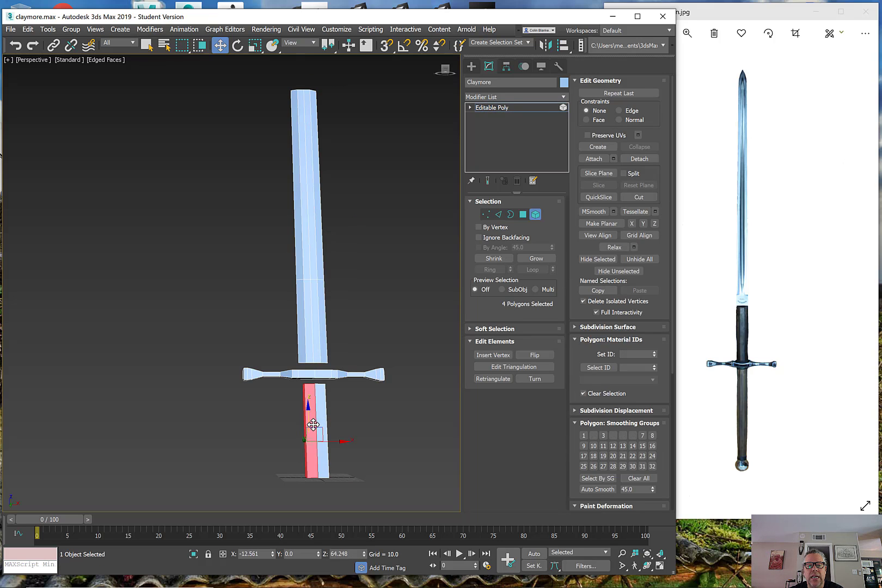
{"action": "left_click", "coordinate": [324, 414]}
{"action": "left_click", "coordinate": [336, 375]}
{"action": "left_click", "coordinate": [293, 375]}
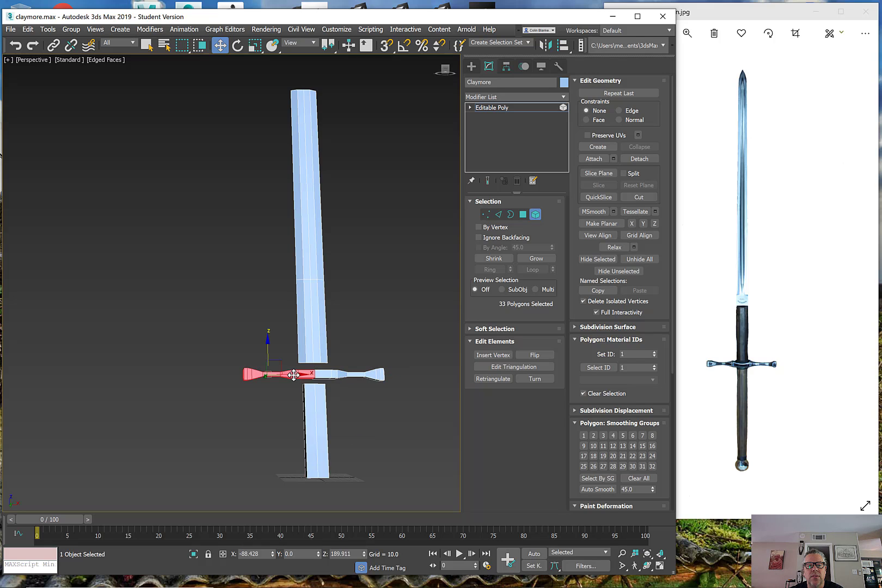
{"action": "scroll", "coordinate": [296, 391], "scroll_direction": "up", "scroll_amount": 2}
{"action": "middle_click_drag", "start_coordinate": [296, 392], "coordinate": [296, 395], "text": "alt"}
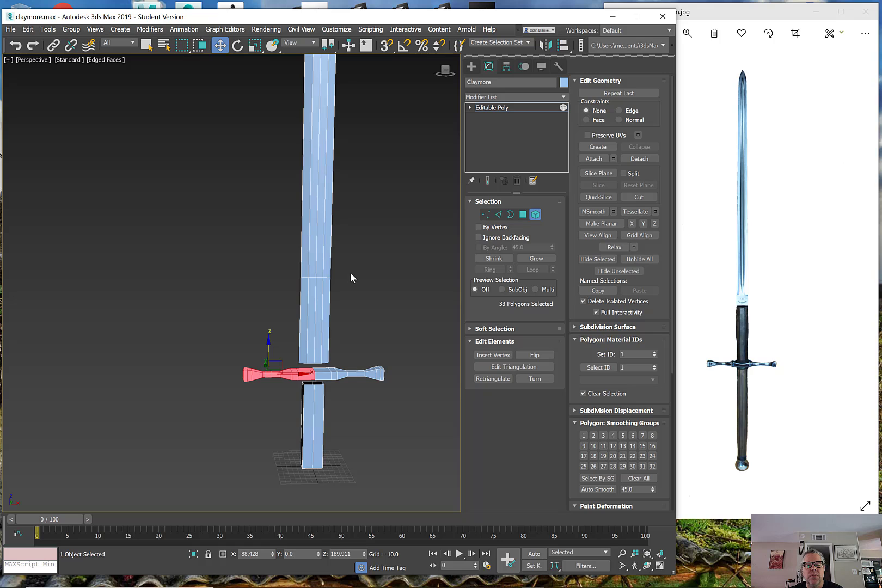
Step: Select both halves of the blade as elements and scale them narrower along the X axis
{"action": "left_click", "coordinate": [325, 275]}
{"action": "middle_click_drag", "start_coordinate": [329, 276], "coordinate": [299, 297]}
{"action": "key", "text": "r"}
{"action": "middle_click_drag", "start_coordinate": [336, 250], "coordinate": [345, 234], "text": "alt"}
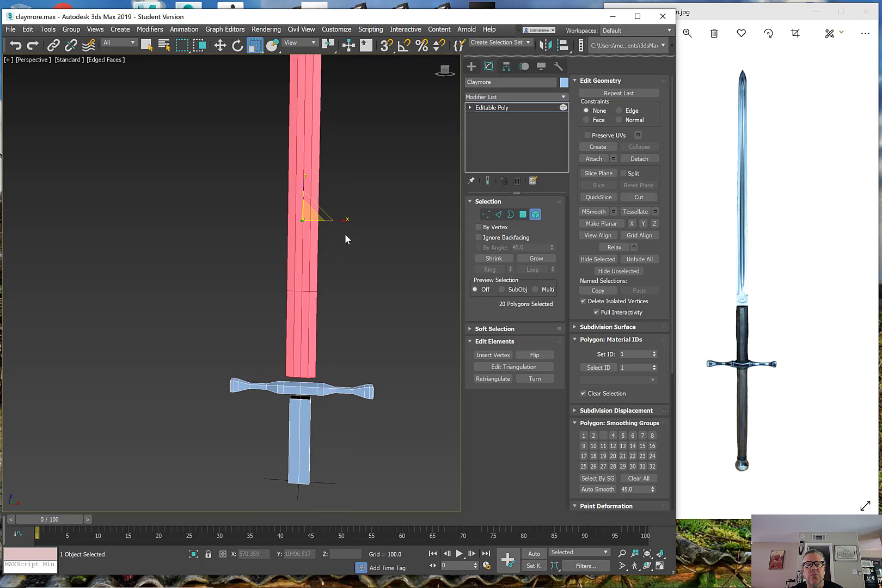
{"action": "scroll", "coordinate": [339, 218], "scroll_direction": "down", "scroll_amount": 2}
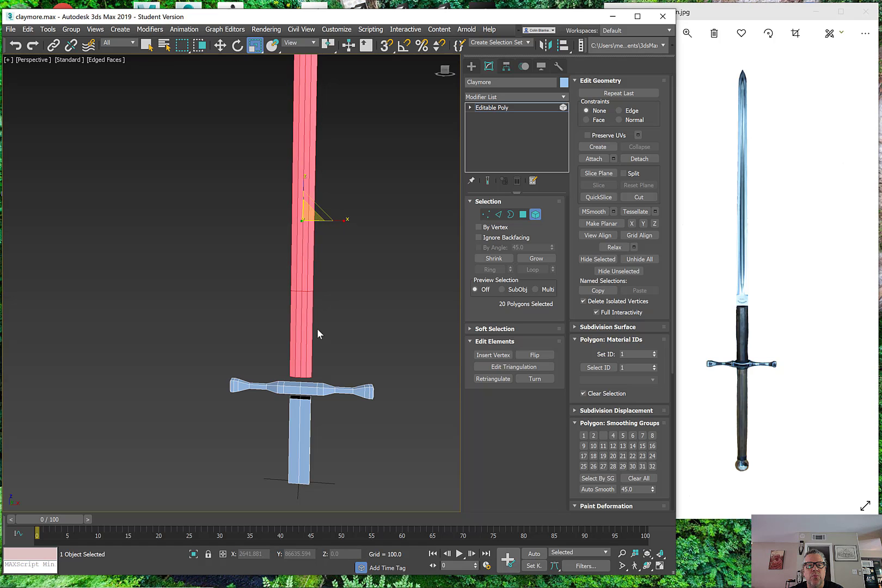
{"action": "scroll", "coordinate": [307, 310], "scroll_direction": "down", "scroll_amount": 3}
{"action": "scroll", "coordinate": [308, 309], "scroll_direction": "down", "scroll_amount": 1}
Step: In a maximized Front view, select both halves of the grip and scale them narrower along the X axis
{"action": "key", "text": "alt+w"}
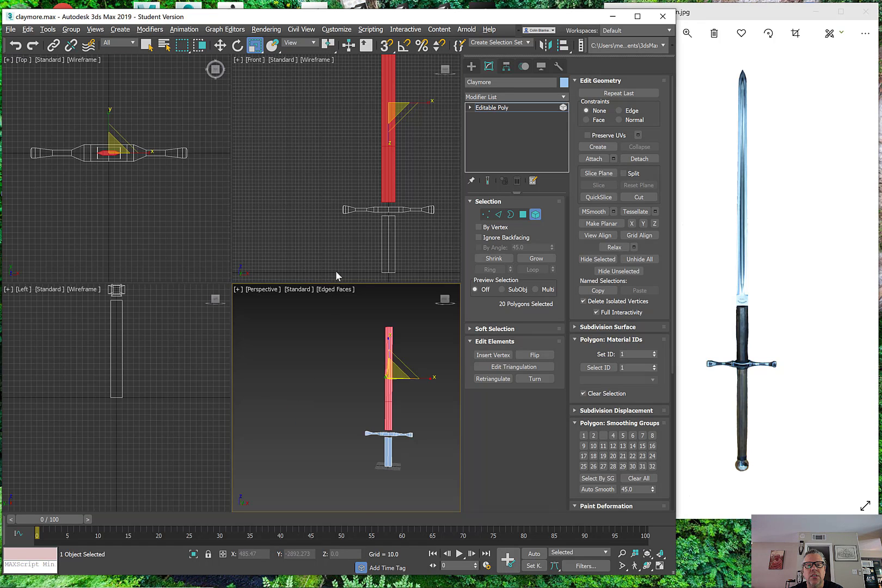
{"action": "key", "text": "alt+w"}
{"action": "left_click", "coordinate": [316, 403]}
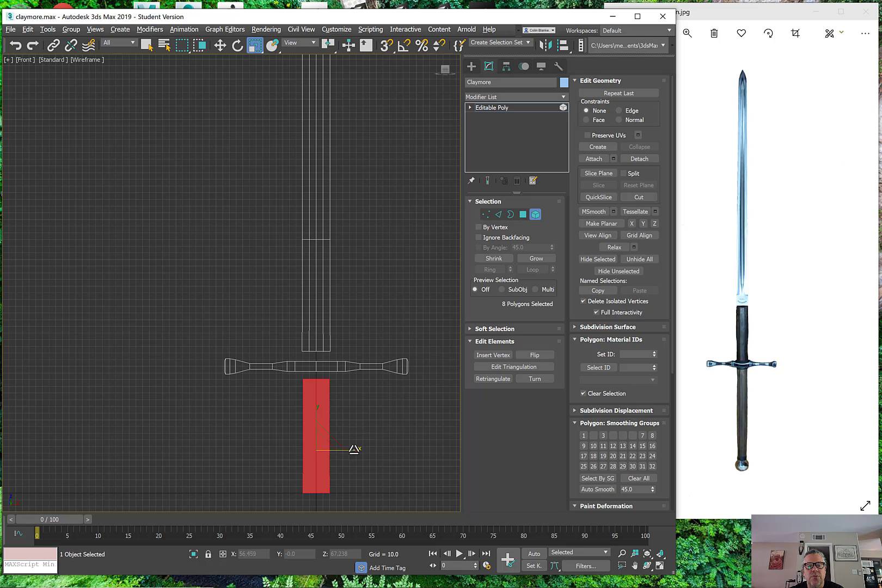
{"action": "left_click_drag", "start_coordinate": [354, 450], "coordinate": [351, 449]}
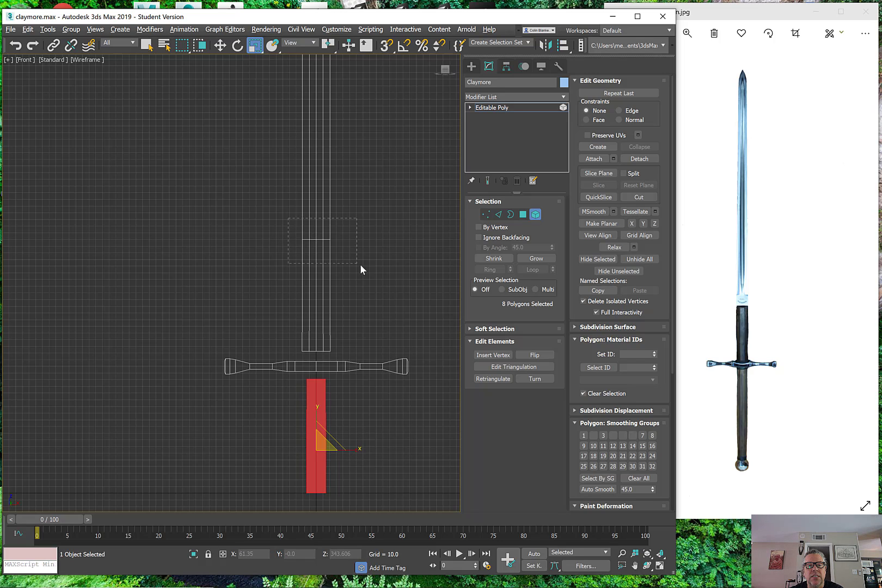
Step: Reselect both blade halves in the Front view, scale them slightly narrower along X, and return to the maximized Perspective view
{"action": "left_click_drag", "start_coordinate": [360, 269], "coordinate": [359, 268]}
{"action": "scroll", "coordinate": [354, 284], "scroll_direction": "down", "scroll_amount": 2}
{"action": "left_click_drag", "start_coordinate": [356, 211], "coordinate": [354, 212]}
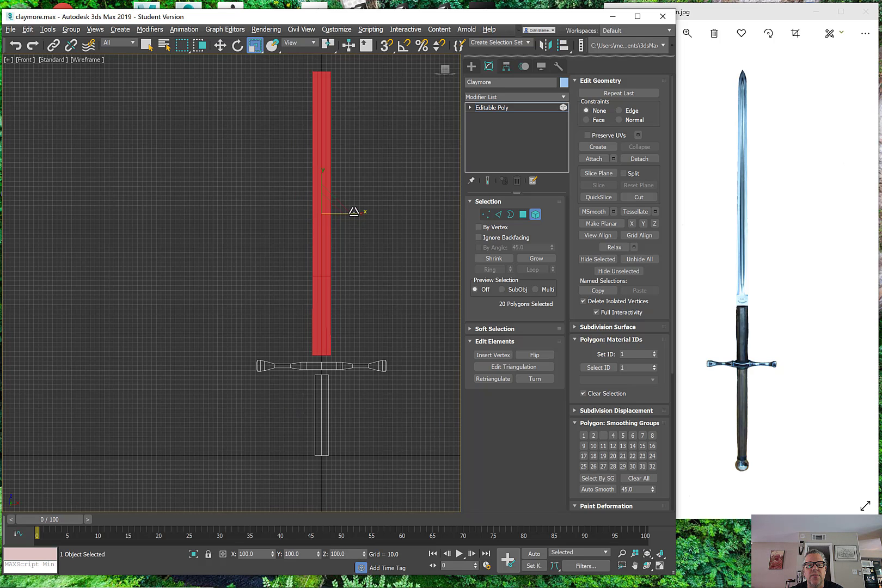
{"action": "key", "text": "alt+w"}
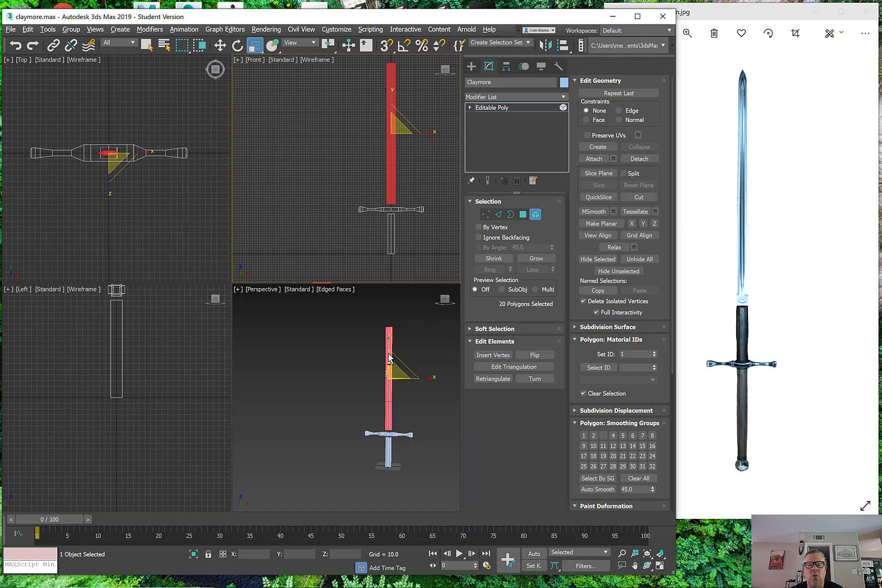
{"action": "right_click", "coordinate": [337, 327]}
{"action": "key", "text": "alt+w"}
{"action": "scroll", "coordinate": [327, 327], "scroll_direction": "up", "scroll_amount": 3}
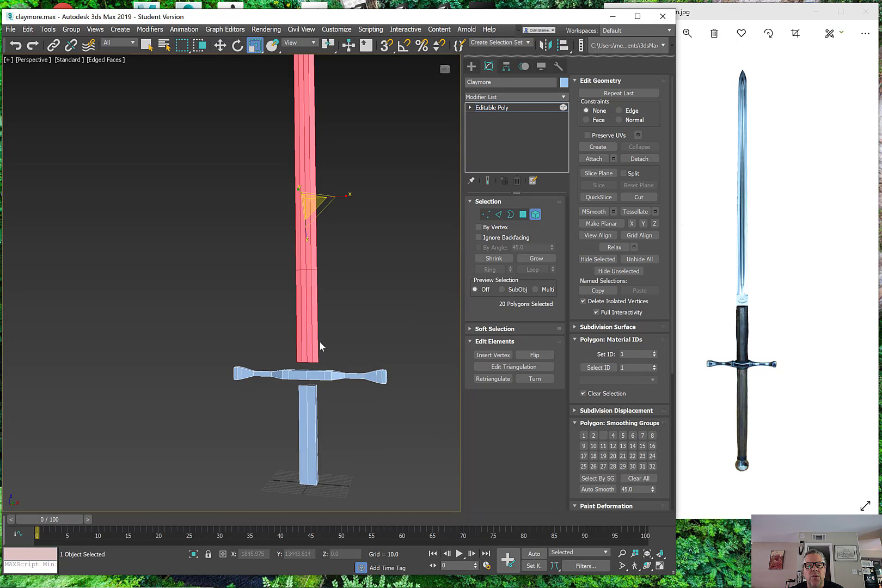
{"action": "scroll", "coordinate": [320, 348], "scroll_direction": "up", "scroll_amount": 3}
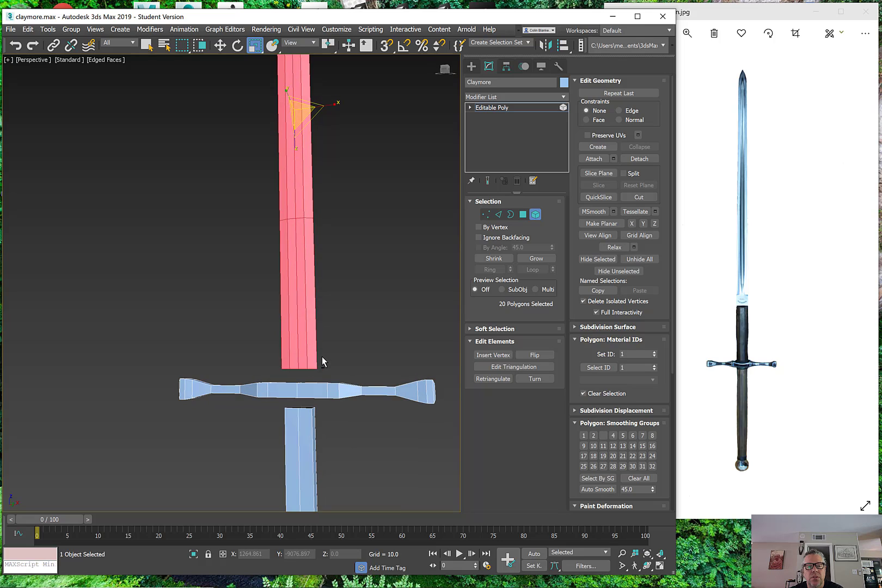
Step: At Vertex level, narrow the crossguard gaps: blade's bottom vertices at about Z 208, grip's top vertices raised to about Z 174
{"action": "key", "text": "1"}
{"action": "left_click_drag", "start_coordinate": [263, 359], "coordinate": [300, 354]}
{"action": "key", "text": "w"}
{"action": "middle_click_drag", "start_coordinate": [313, 409], "coordinate": [328, 372]}
{"action": "scroll", "coordinate": [328, 371], "scroll_direction": "up", "scroll_amount": 2}
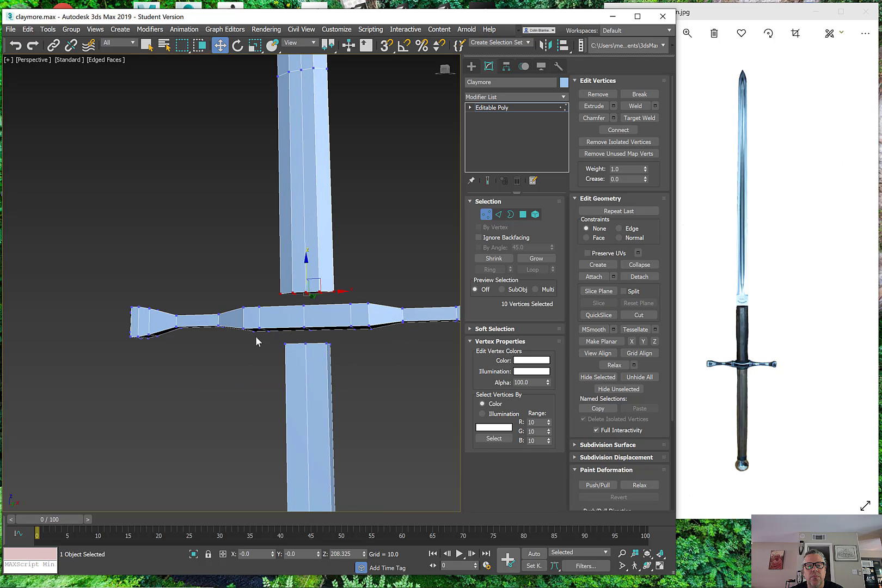
{"action": "left_click_drag", "start_coordinate": [350, 360], "coordinate": [350, 361]}
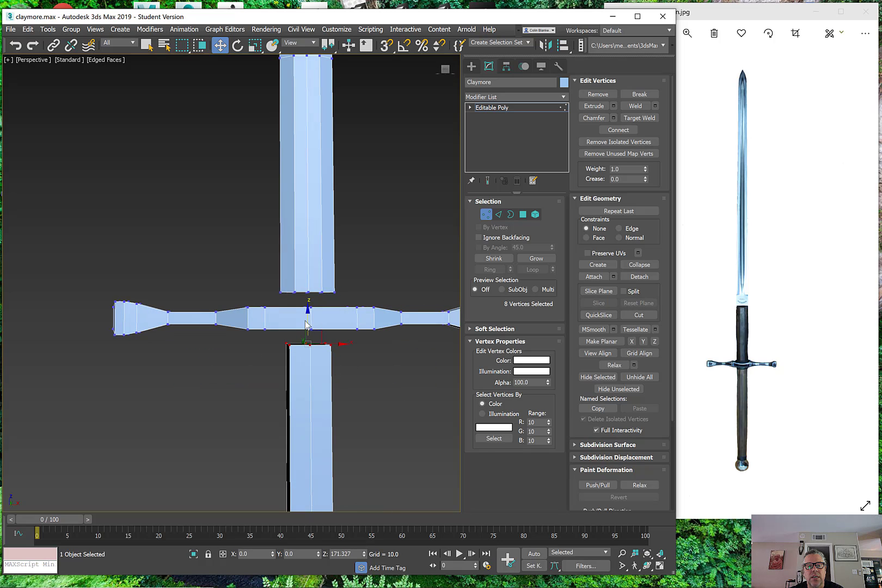
{"action": "left_click_drag", "start_coordinate": [307, 321], "coordinate": [305, 314]}
{"action": "middle_click_drag", "start_coordinate": [306, 315], "coordinate": [341, 381], "text": "alt"}
{"action": "scroll", "coordinate": [335, 403], "scroll_direction": "down", "scroll_amount": 5}
{"action": "scroll", "coordinate": [337, 387], "scroll_direction": "up", "scroll_amount": 6}
{"action": "middle_click_drag", "start_coordinate": [331, 416], "coordinate": [350, 368]}
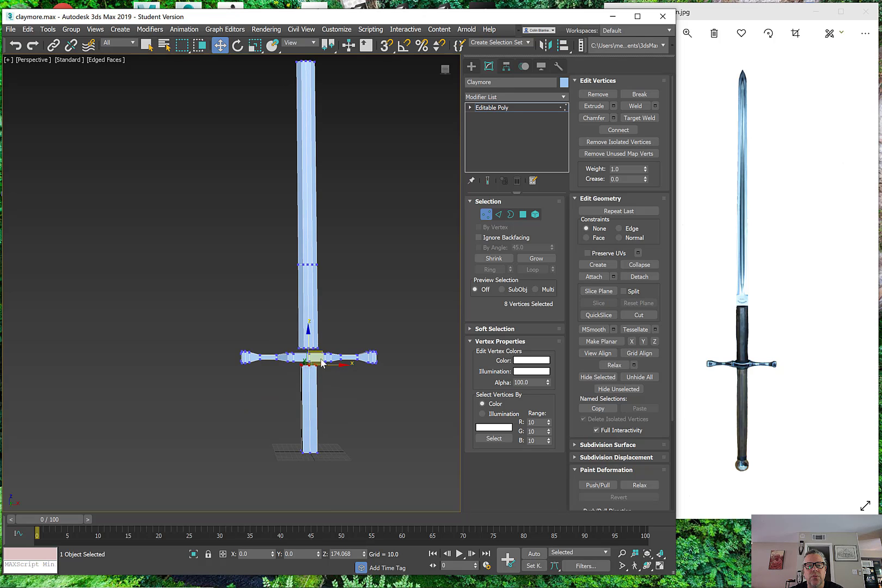
Step: Select the eight vertices at the left taper of the crossguard's central block and move them inward along X to about -50
{"action": "left_click_drag", "start_coordinate": [211, 335], "coordinate": [217, 341]}
{"action": "left_click_drag", "start_coordinate": [263, 367], "coordinate": [276, 359]}
{"action": "scroll", "coordinate": [273, 358], "scroll_direction": "up", "scroll_amount": 4}
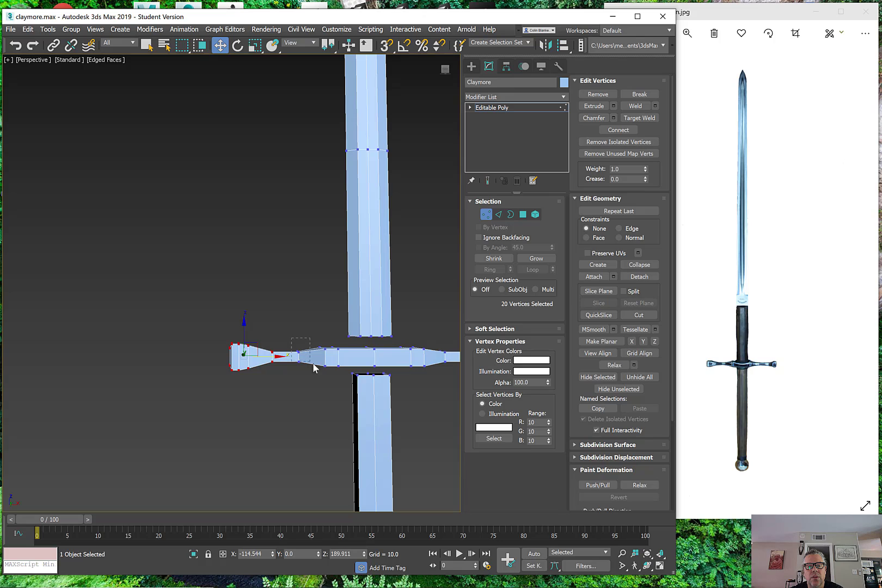
{"action": "left_click_drag", "start_coordinate": [328, 370], "coordinate": [327, 371]}
{"action": "middle_click_drag", "start_coordinate": [328, 371], "coordinate": [350, 377], "text": "alt"}
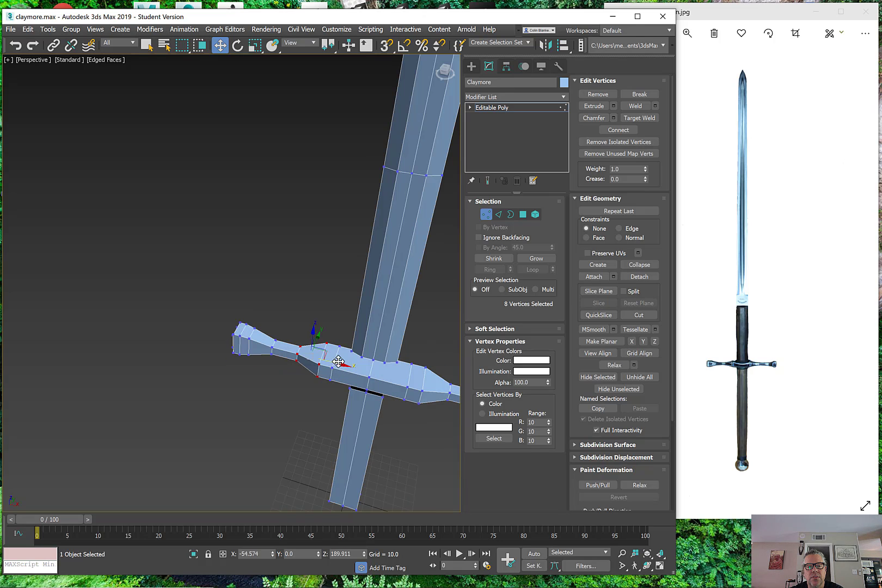
{"action": "left_click_drag", "start_coordinate": [335, 362], "coordinate": [341, 364]}
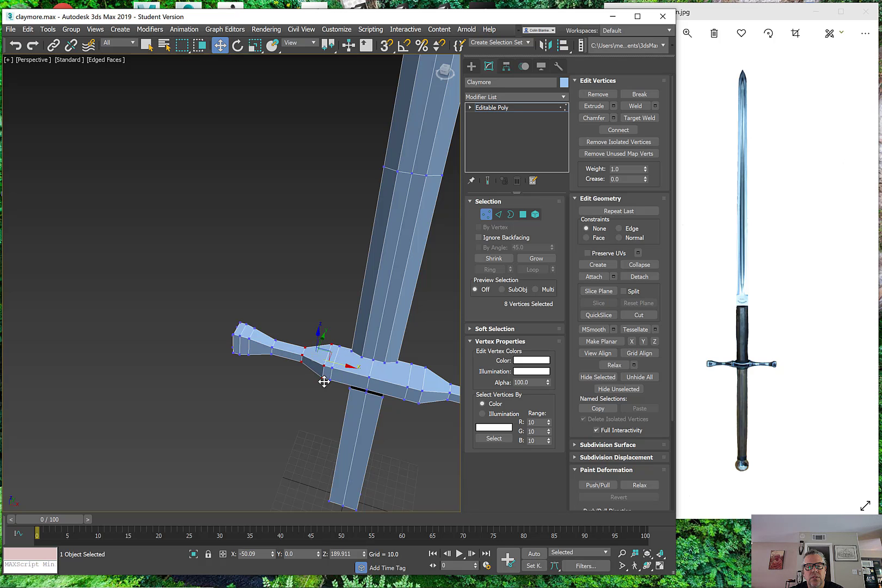
Step: Select the adjacent eight vertices on the left of the crossguard's central block, move them toward the blade along X, and clear the selection
{"action": "middle_click_drag", "start_coordinate": [322, 382], "coordinate": [332, 363], "text": "alt"}
{"action": "left_click", "coordinate": [324, 394]}
{"action": "left_click_drag", "start_coordinate": [321, 344], "coordinate": [341, 379]}
{"action": "middle_click_drag", "start_coordinate": [342, 379], "coordinate": [352, 379], "text": "alt"}
{"action": "left_click_drag", "start_coordinate": [350, 357], "coordinate": [347, 357]}
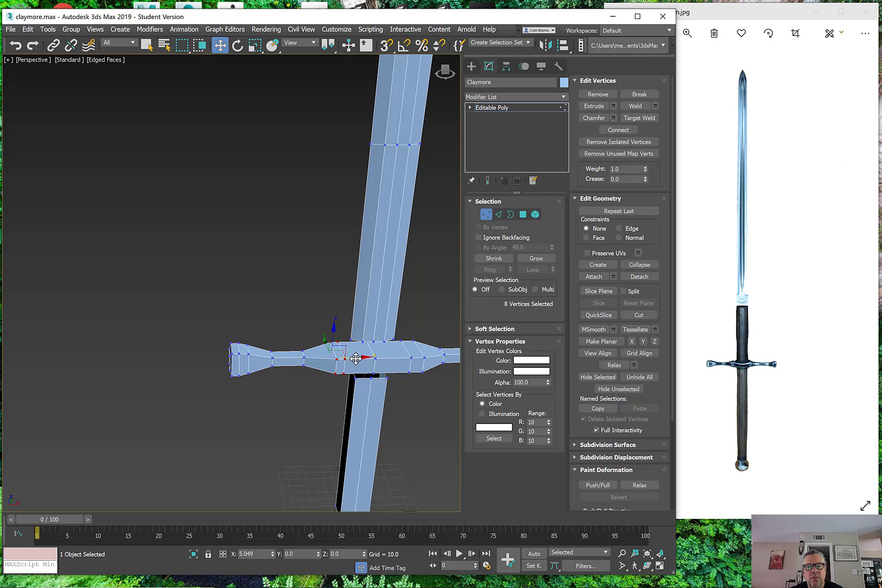
{"action": "left_click", "coordinate": [326, 398]}
{"action": "scroll", "coordinate": [333, 414], "scroll_direction": "down", "scroll_amount": 5}
{"action": "middle_click_drag", "start_coordinate": [371, 412], "coordinate": [318, 344]}
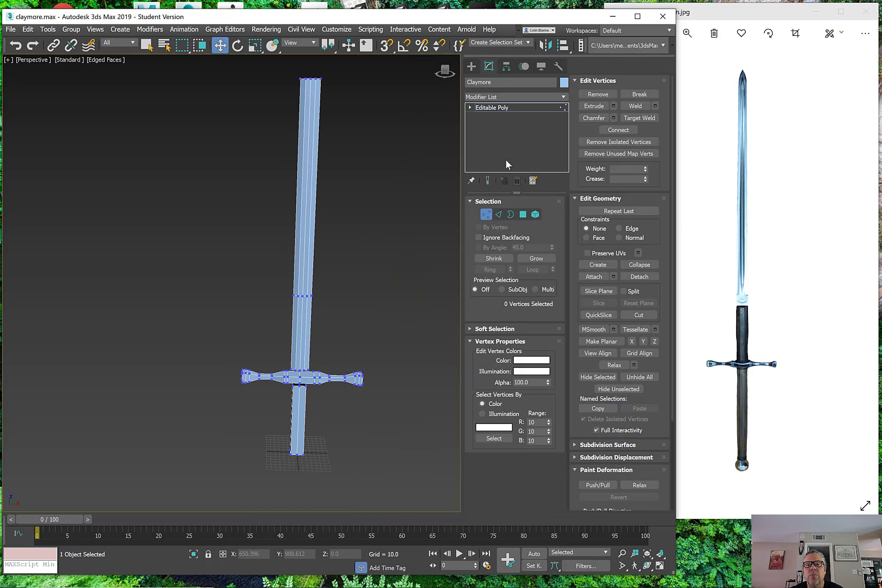
Step: Return the claymore to object level and apply a Symmetry modifier with X as the mirror axis
{"action": "left_click", "coordinate": [497, 107]}
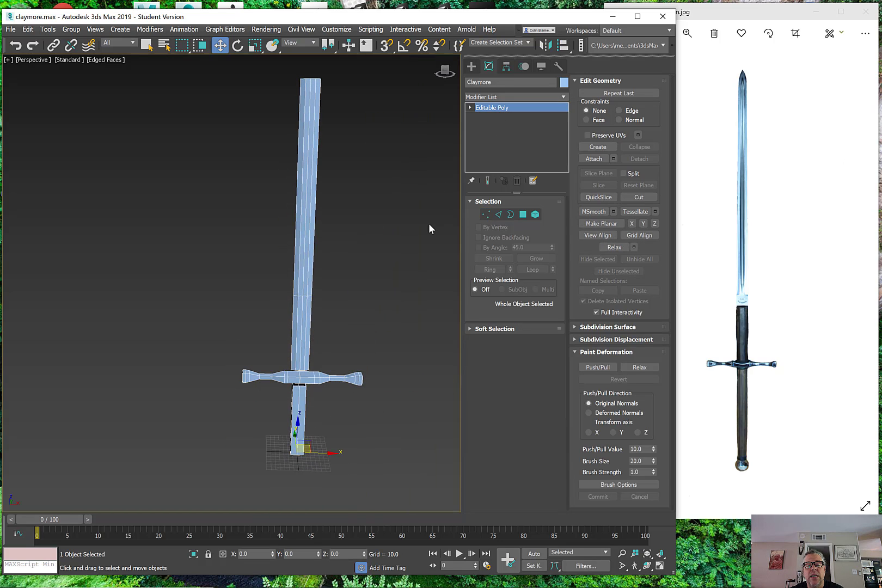
{"action": "left_click", "coordinate": [532, 214]}
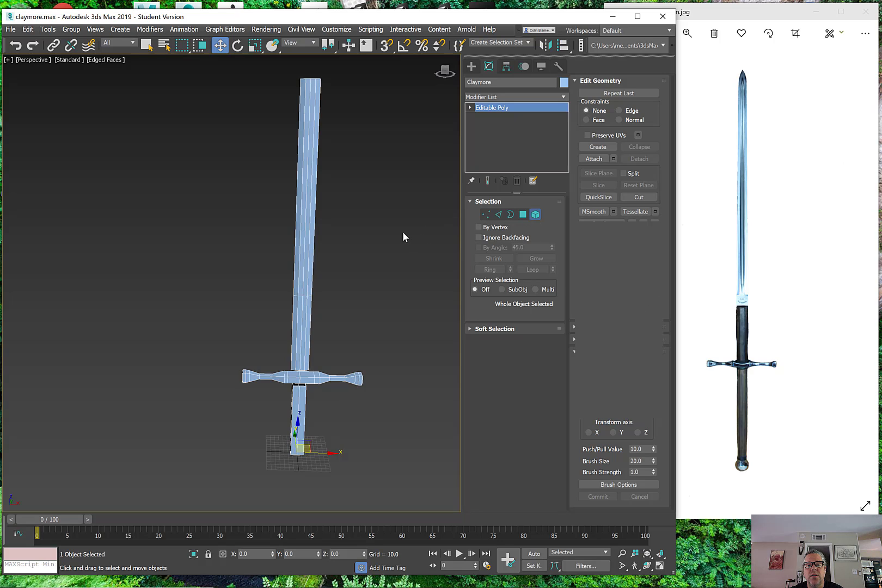
{"action": "left_click", "coordinate": [303, 429]}
{"action": "middle_click_drag", "start_coordinate": [340, 344], "coordinate": [381, 316], "text": "alt"}
{"action": "left_click", "coordinate": [502, 108]}
{"action": "left_click", "coordinate": [509, 97]}
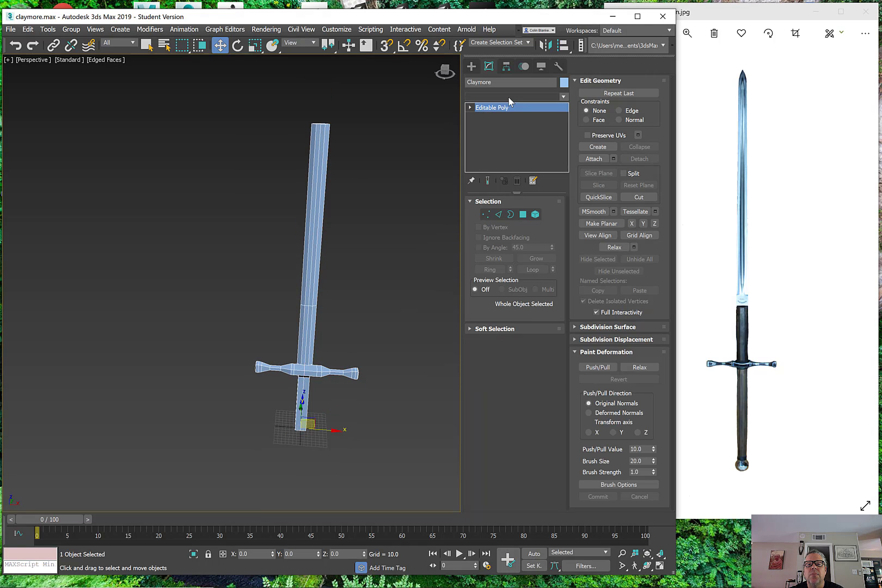
{"action": "left_click", "coordinate": [508, 143]}
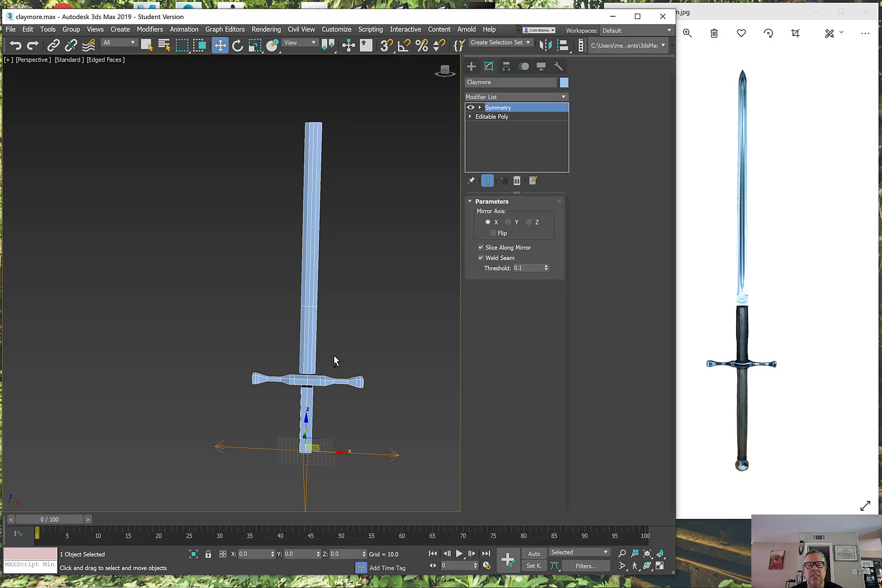
Step: In the Editable Poly beneath Symmetry, select the right-half elements of the blade, crossguard and grip at Element level and delete them
{"action": "middle_click_drag", "start_coordinate": [294, 385], "coordinate": [305, 333], "text": "alt"}
{"action": "scroll", "coordinate": [299, 372], "scroll_direction": "up", "scroll_amount": 2}
{"action": "scroll", "coordinate": [298, 372], "scroll_direction": "down", "scroll_amount": 2}
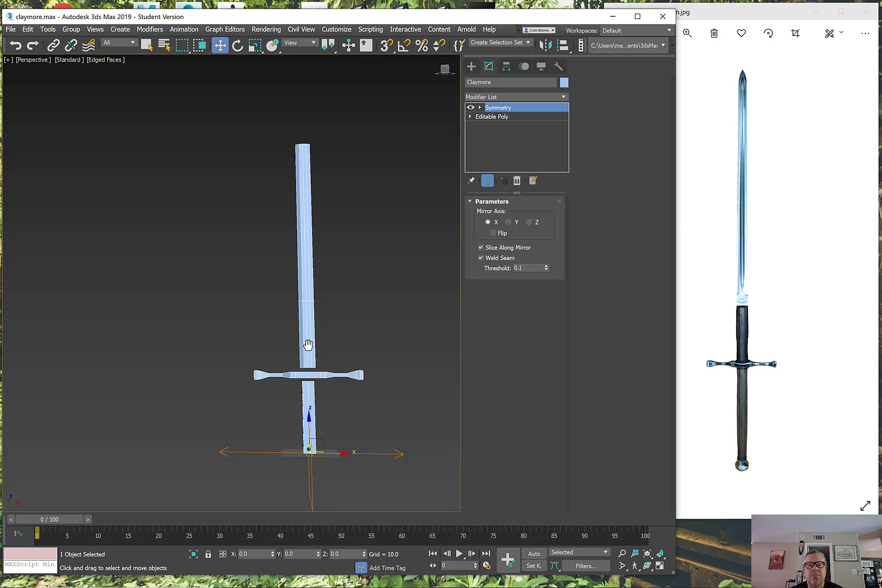
{"action": "middle_click_drag", "start_coordinate": [304, 360], "coordinate": [299, 396]}
{"action": "scroll", "coordinate": [303, 177], "scroll_direction": "up", "scroll_amount": 5}
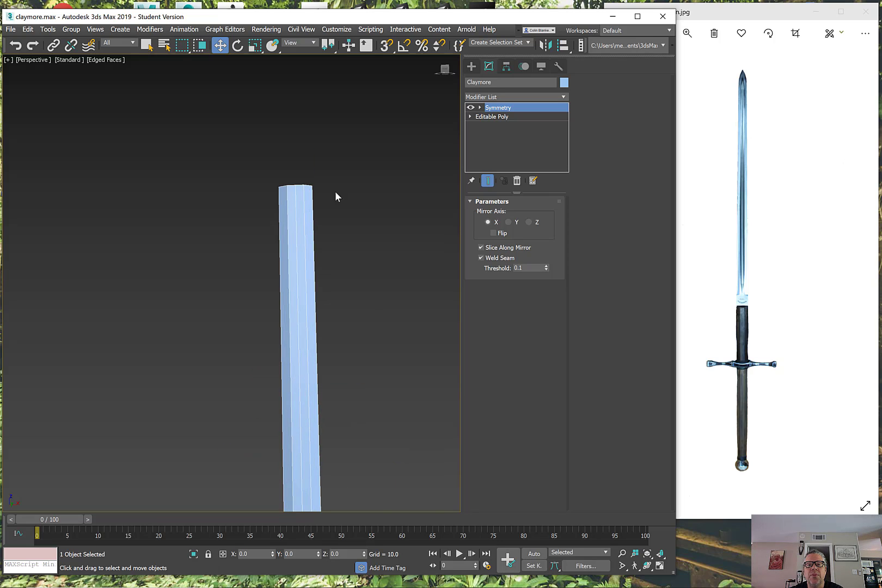
{"action": "left_click", "coordinate": [501, 117]}
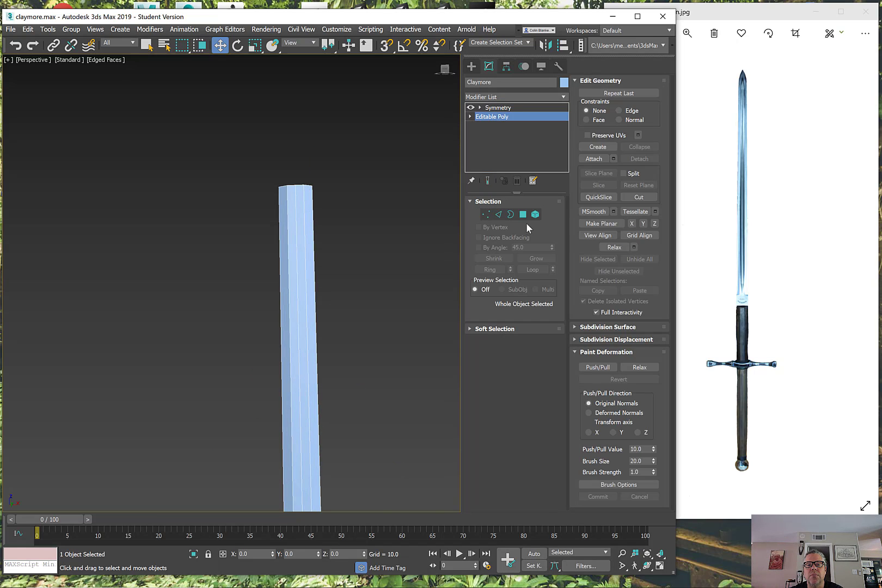
{"action": "scroll", "coordinate": [373, 266], "scroll_direction": "down", "scroll_amount": 4}
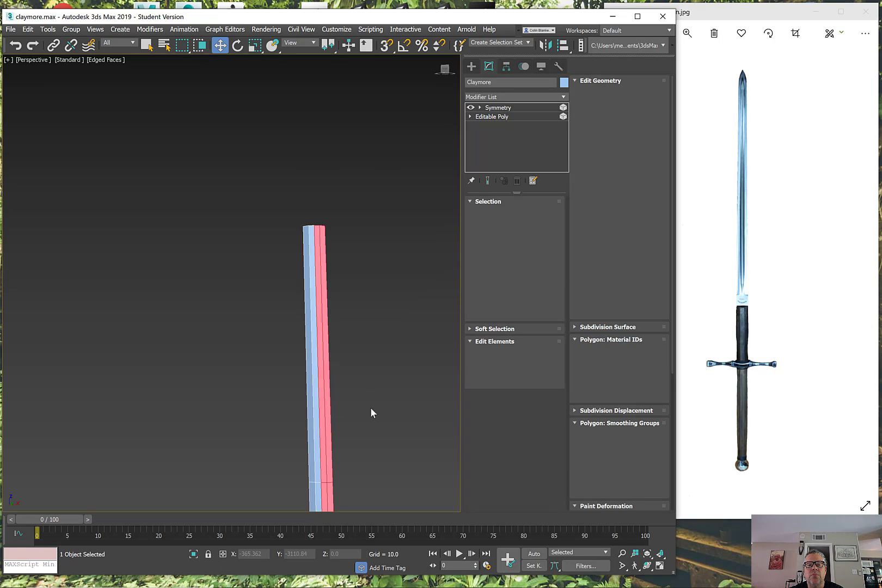
{"action": "middle_click_drag", "start_coordinate": [370, 411], "coordinate": [365, 218]}
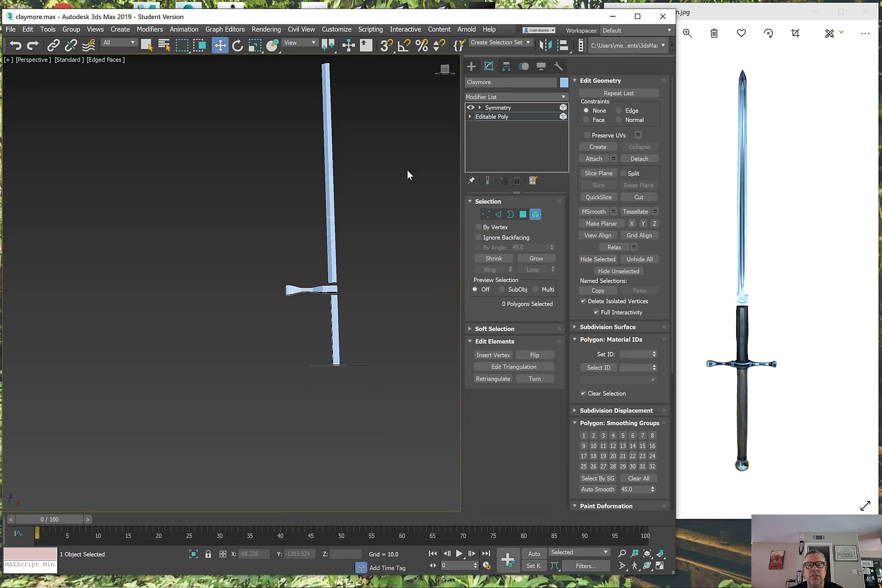
Step: At Polygon level, select the two polygons capping the upper end of the remaining blade half
{"action": "middle_click_drag", "start_coordinate": [369, 150], "coordinate": [368, 274]}
{"action": "scroll", "coordinate": [311, 212], "scroll_direction": "up", "scroll_amount": 4}
{"action": "scroll", "coordinate": [329, 189], "scroll_direction": "up", "scroll_amount": 4}
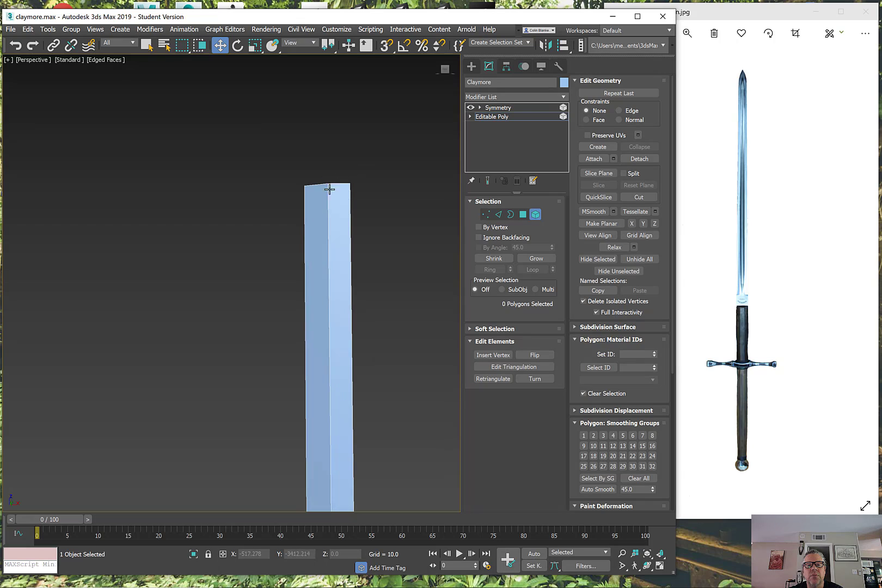
{"action": "middle_click_drag", "start_coordinate": [353, 209], "coordinate": [291, 240]}
{"action": "left_click", "coordinate": [131, 349]}
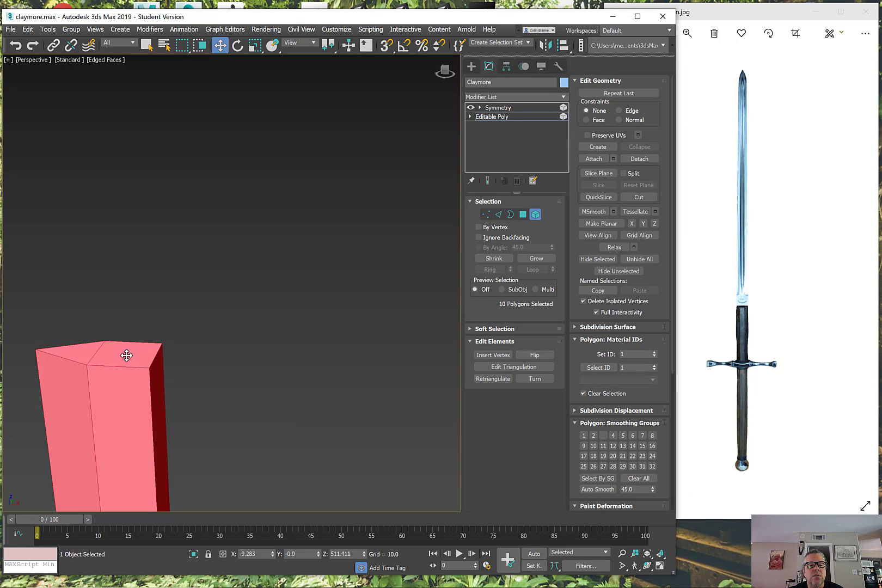
{"action": "middle_click_drag", "start_coordinate": [126, 355], "coordinate": [213, 315]}
{"action": "key", "text": "4"}
{"action": "left_click", "coordinate": [166, 326]}
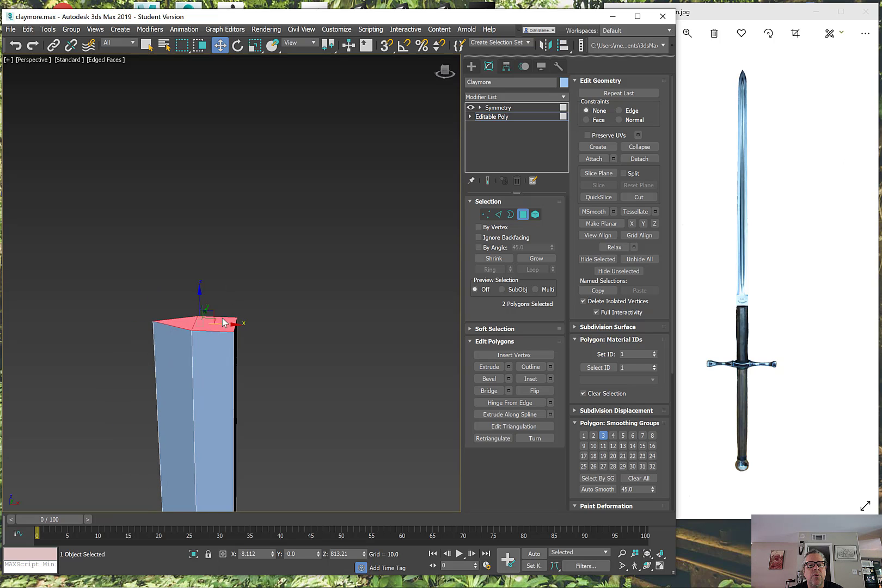
Step: Try to extrude the two end-cap polygons of the blade by 10
{"action": "right_click", "coordinate": [195, 330]}
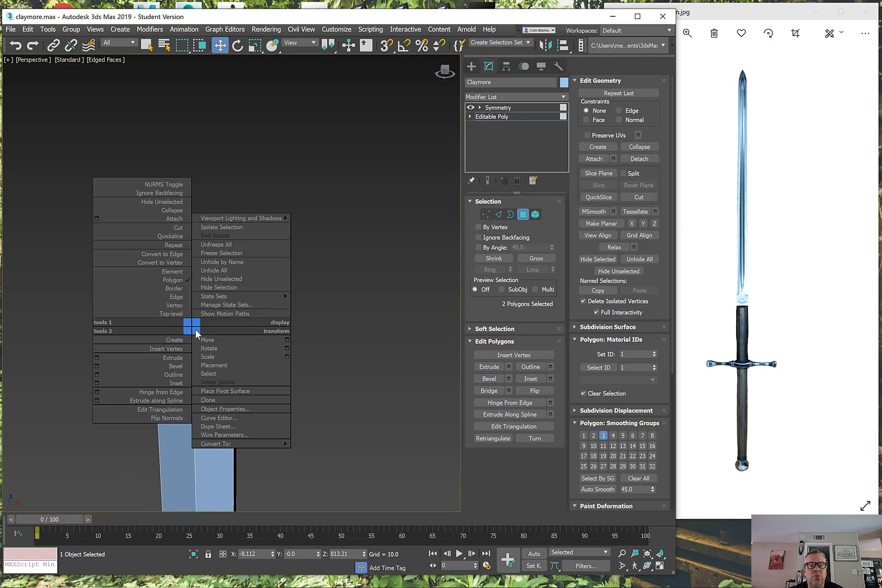
{"action": "left_click", "coordinate": [97, 358]}
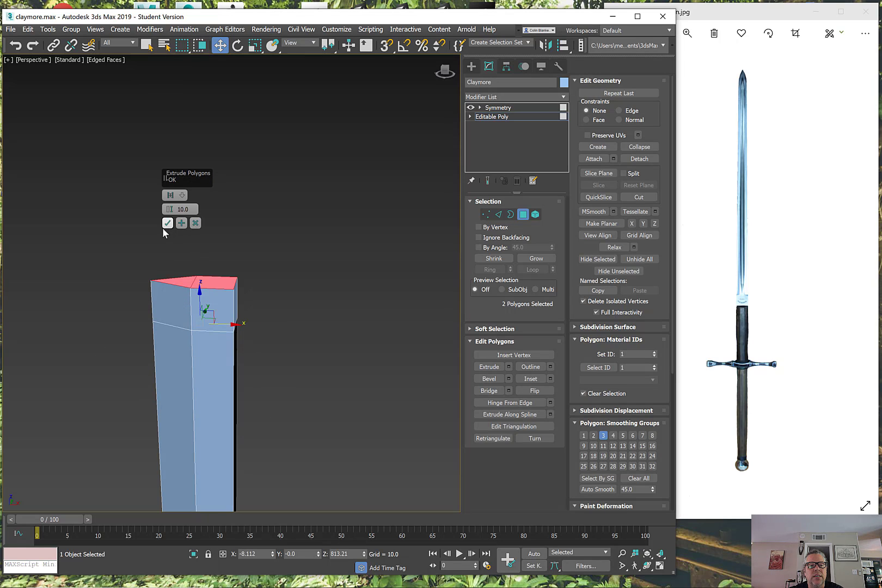
{"action": "left_click", "coordinate": [167, 223]}
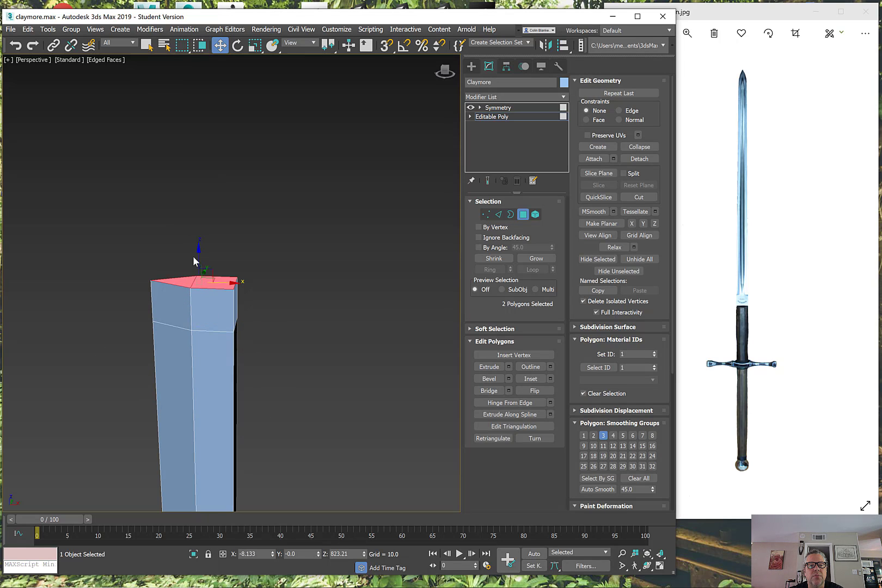
{"action": "mouse_move", "coordinate": [197, 253]}
{"action": "left_mouse_down"}
{"action": "mouse_move", "coordinate": [201, 198]}
{"action": "mouse_move", "coordinate": [208, 257]}
{"action": "left_mouse_up"}
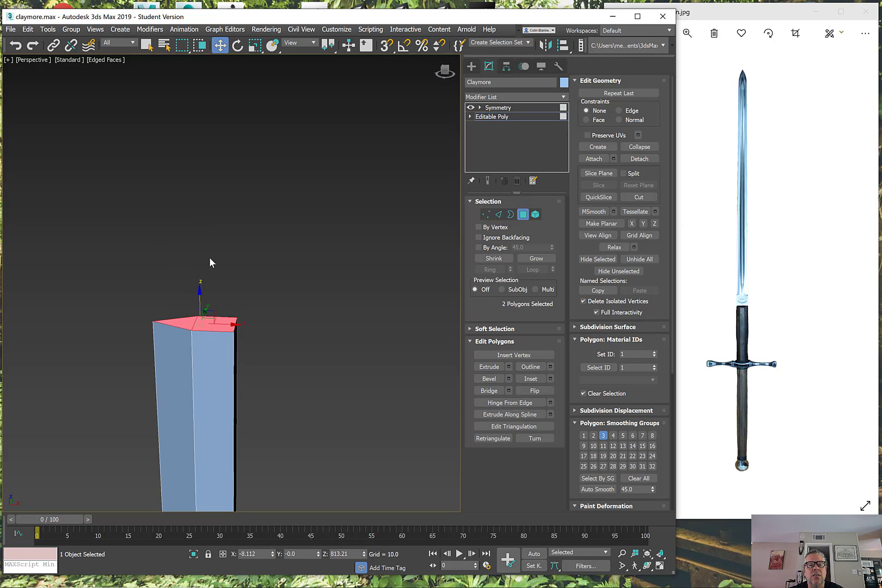
Step: Bevel the blade's end-cap polygons in three successive segments of height 10, with an outline of -1.0 and then -1.394, to taper the tip
{"action": "right_click", "coordinate": [206, 255]}
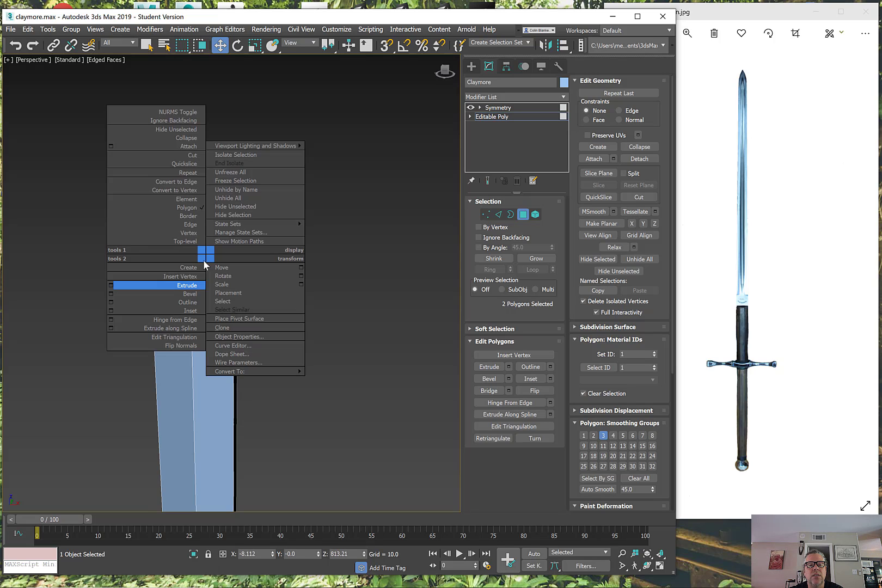
{"action": "left_click", "coordinate": [111, 295]}
{"action": "middle_click_drag", "start_coordinate": [190, 286], "coordinate": [331, 341]}
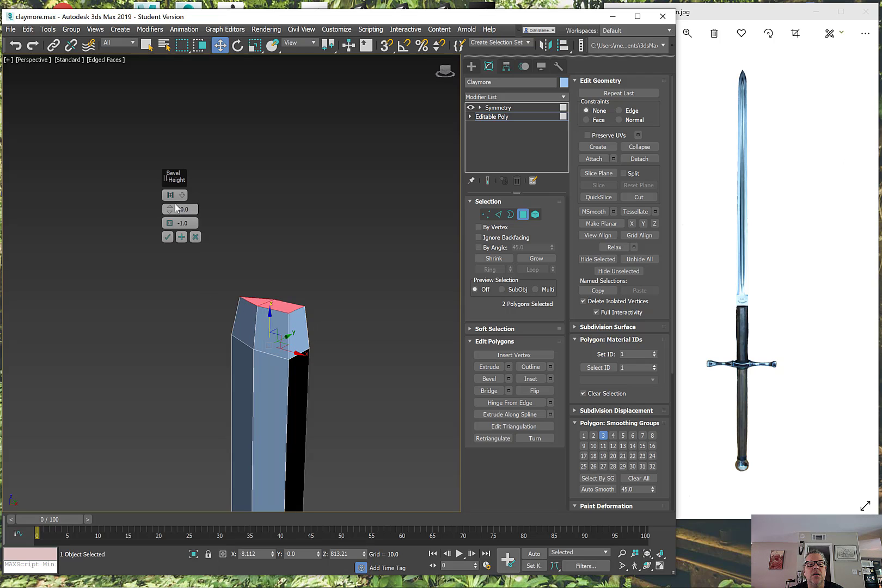
{"action": "left_click", "coordinate": [181, 237]}
{"action": "middle_click_drag", "start_coordinate": [209, 257], "coordinate": [203, 248], "text": "alt"}
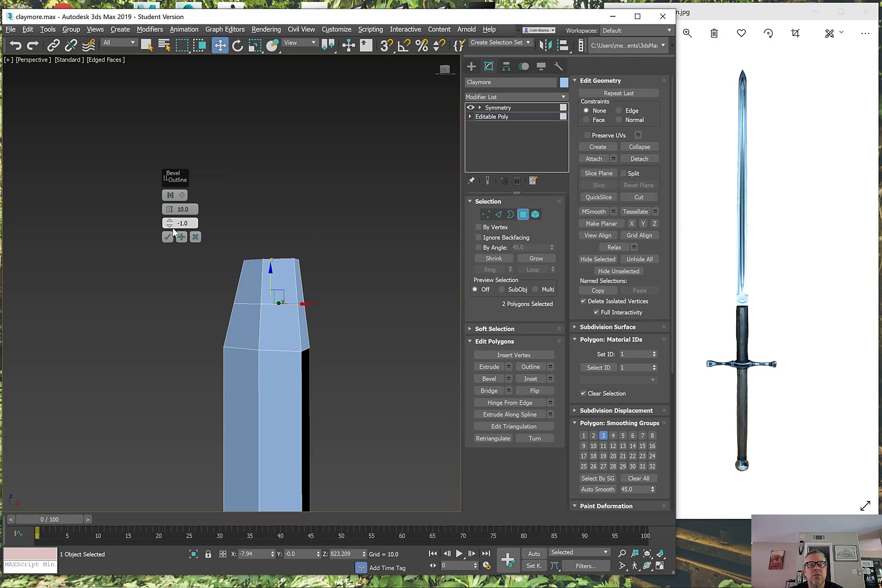
{"action": "left_click_drag", "start_coordinate": [170, 225], "coordinate": [172, 228]}
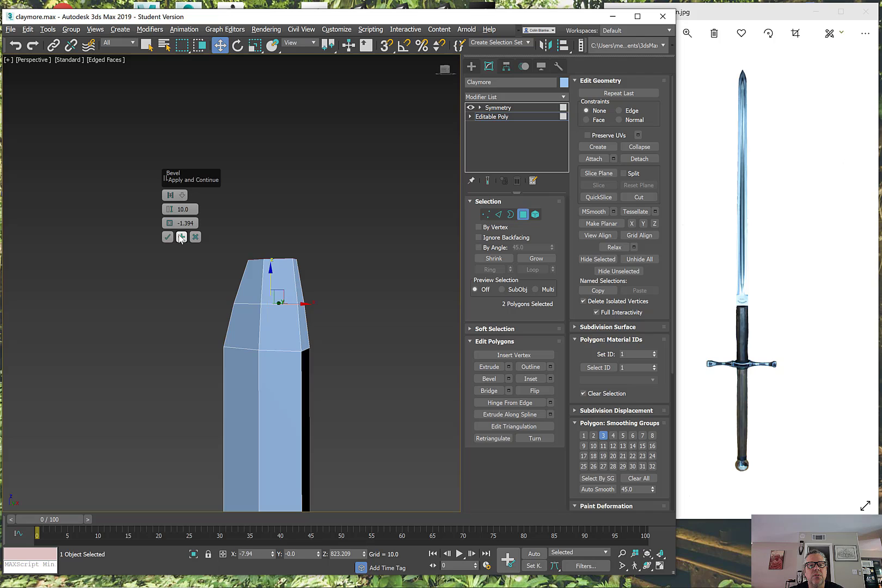
{"action": "left_click", "coordinate": [181, 237]}
{"action": "left_click", "coordinate": [167, 237]}
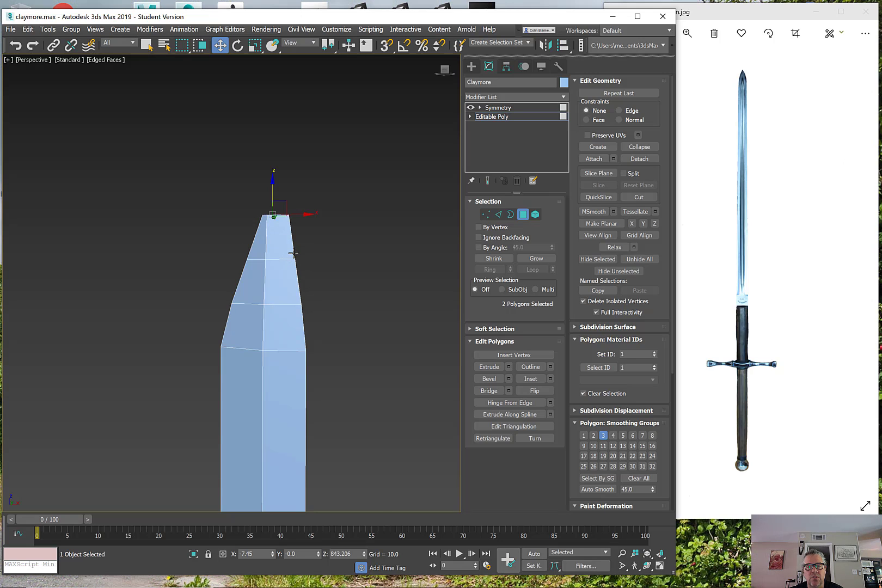
Step: In the Front view at Vertex level, flatten the inner-edge vertices of the three tip rows along X and shift them toward the centre line
{"action": "key", "text": "alt+w"}
{"action": "scroll", "coordinate": [353, 188], "scroll_direction": "up", "scroll_amount": 3}
{"action": "key", "text": "alt+w"}
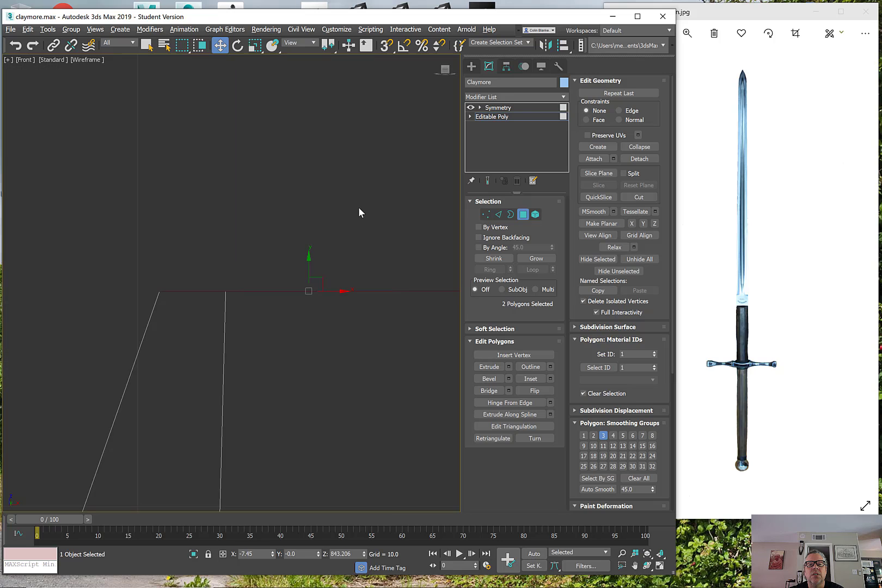
{"action": "scroll", "coordinate": [359, 212], "scroll_direction": "down", "scroll_amount": 5}
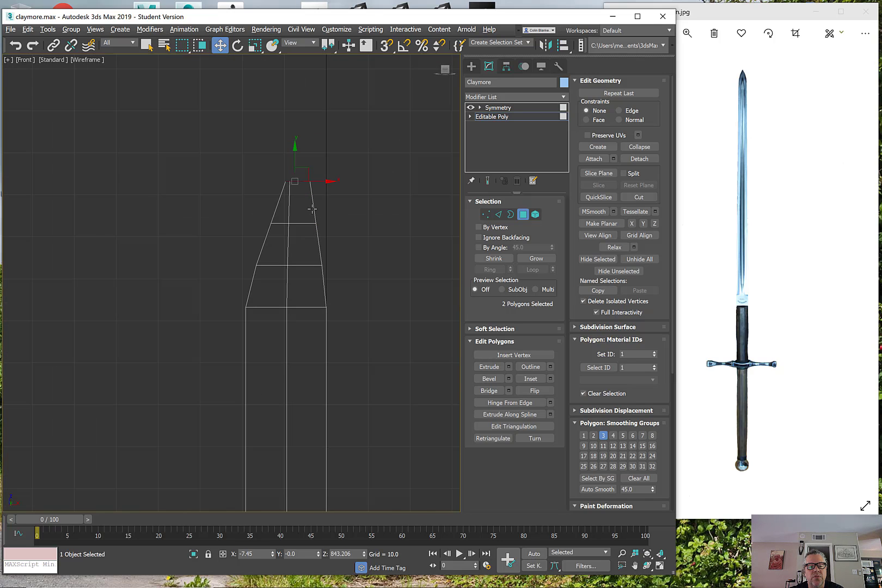
{"action": "key", "text": "1"}
{"action": "left_click_drag", "start_coordinate": [301, 166], "coordinate": [334, 233]}
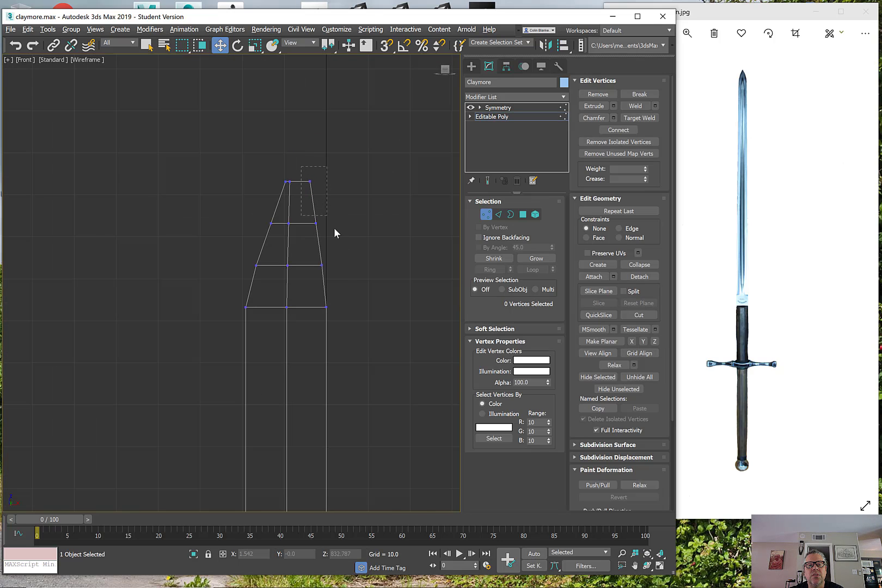
{"action": "left_click_drag", "start_coordinate": [344, 274], "coordinate": [344, 271]}
{"action": "key", "text": "r"}
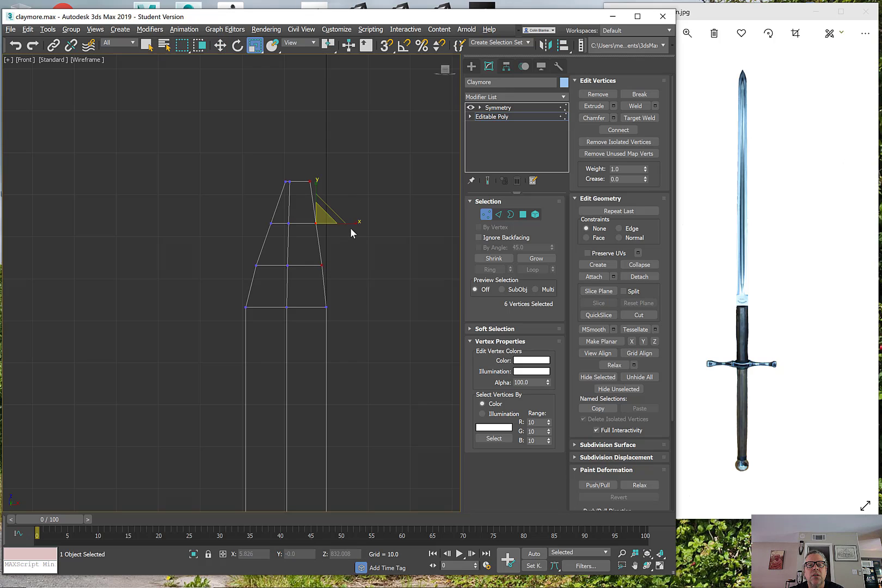
{"action": "left_click_drag", "start_coordinate": [353, 224], "coordinate": [289, 229]}
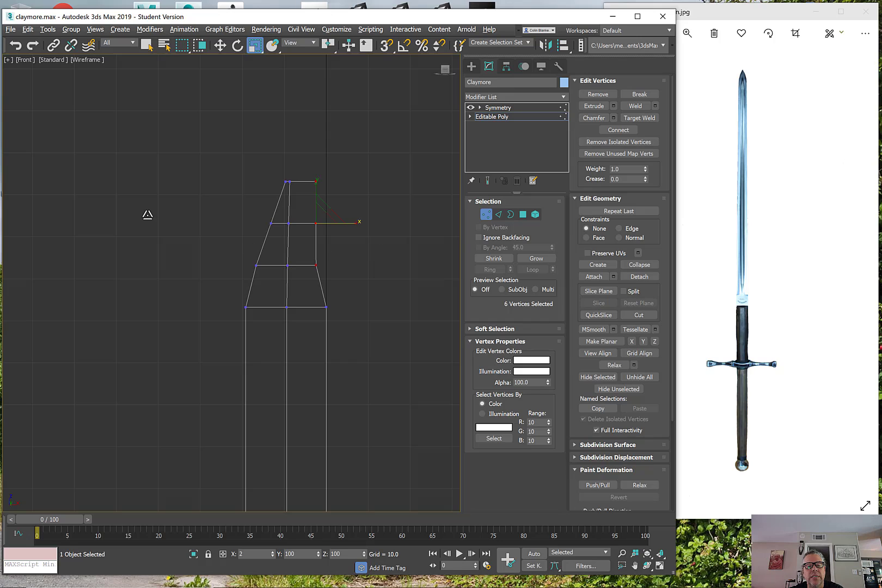
{"action": "key", "text": "w"}
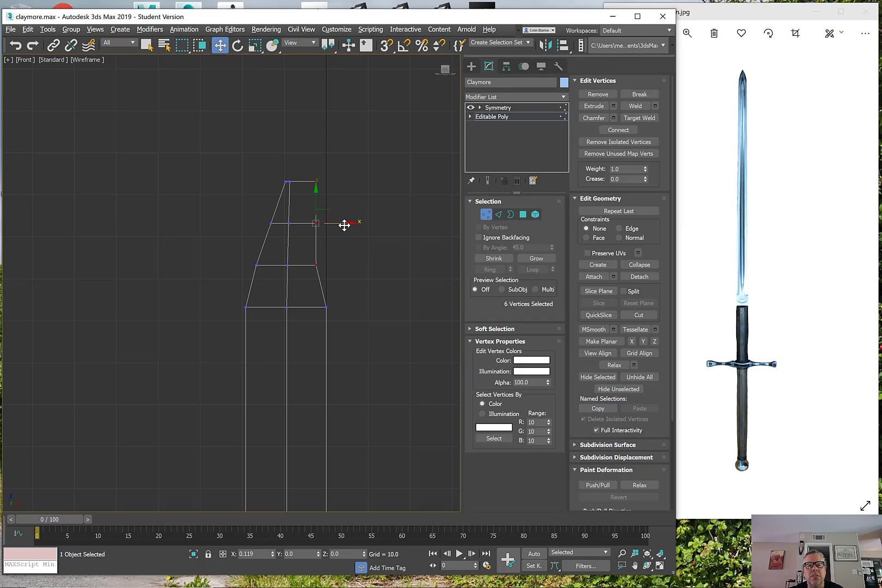
{"action": "left_click_drag", "start_coordinate": [346, 224], "coordinate": [349, 225]}
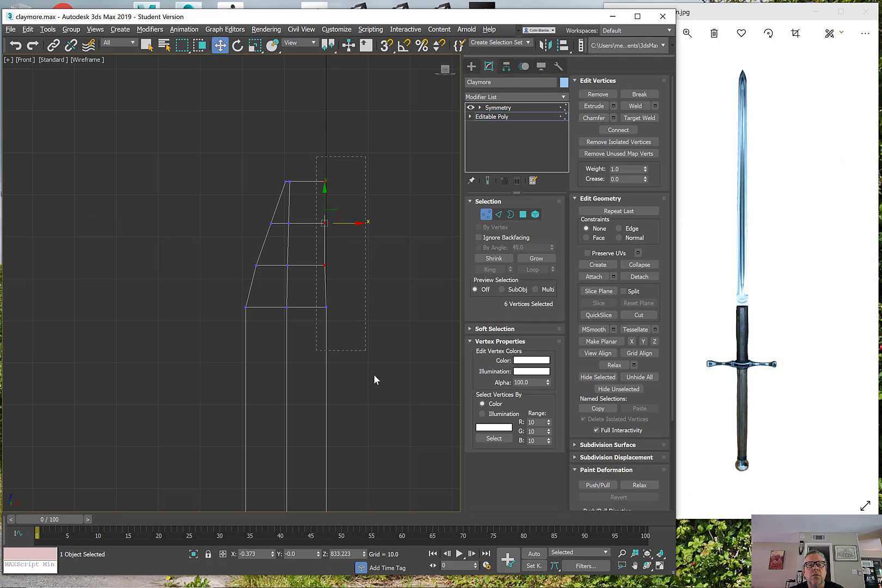
Step: Select the inner-edge vertices of all four tip rows, flatten them along X and move them just past the mirror line, to X about 0.487
{"action": "left_click_drag", "start_coordinate": [374, 379], "coordinate": [374, 380]}
{"action": "key", "text": "r"}
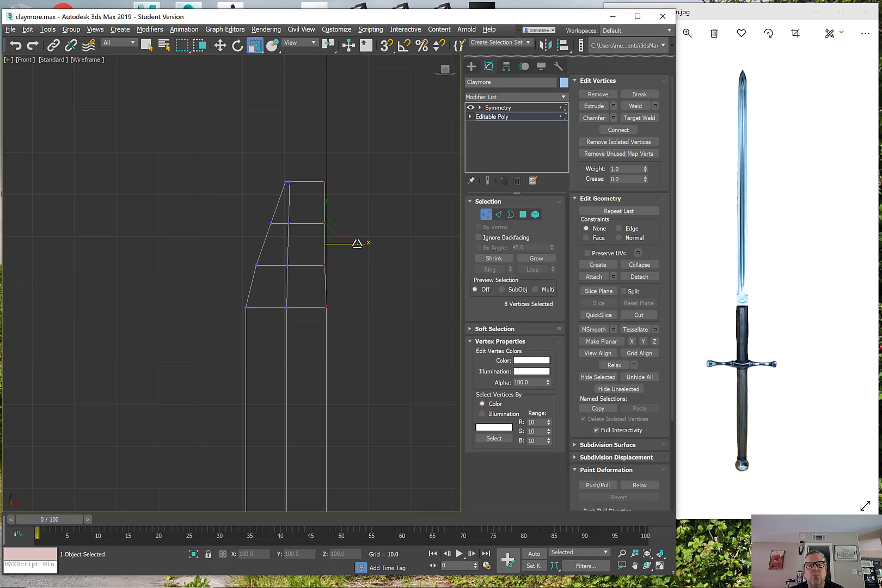
{"action": "left_click_drag", "start_coordinate": [362, 242], "coordinate": [20, 250]}
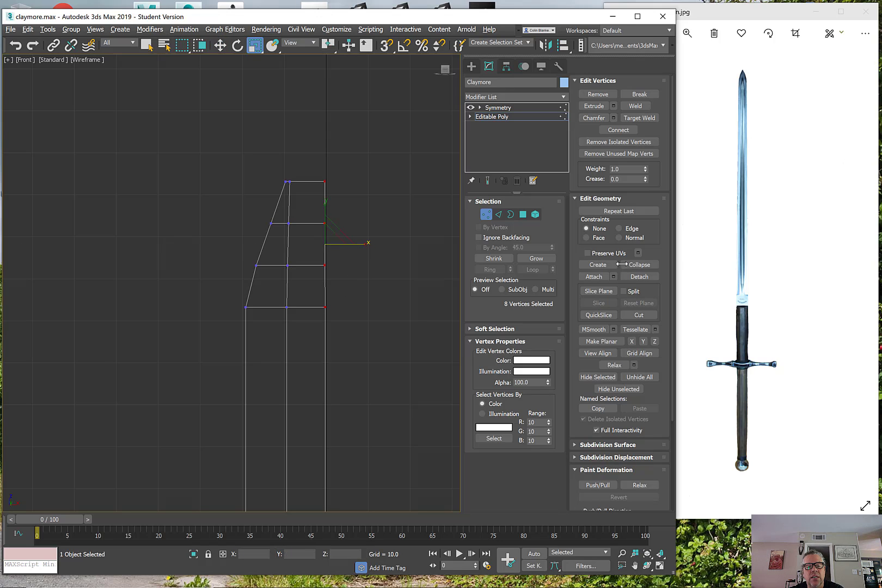
{"action": "key", "text": "w"}
{"action": "left_click_drag", "start_coordinate": [354, 249], "coordinate": [358, 247]}
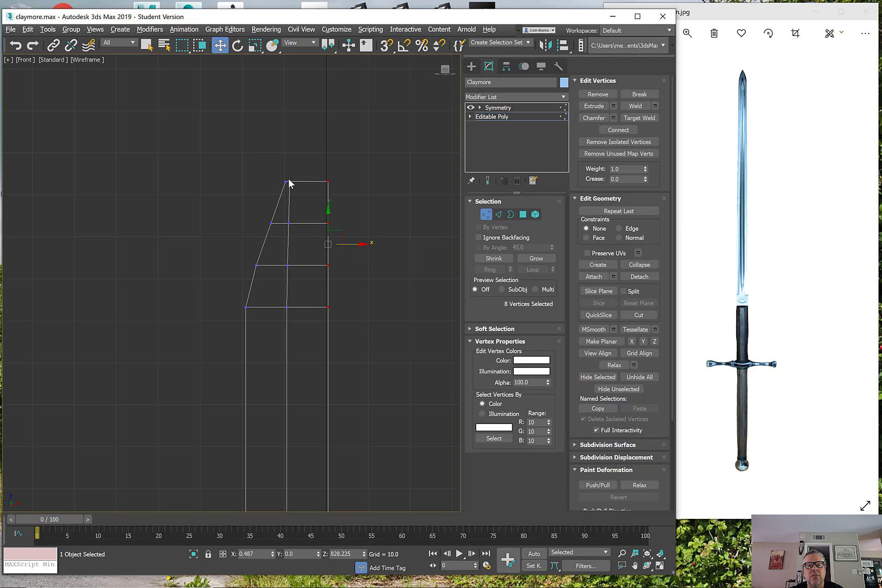
Step: Shift the middle column of tip vertices progressively toward the centre line, leaving the lowest row in place and bringing the top pair to X about -4.677
{"action": "left_click_drag", "start_coordinate": [298, 182], "coordinate": [285, 323]}
{"action": "scroll", "coordinate": [278, 161], "scroll_direction": "up", "scroll_amount": 5}
{"action": "left_click_drag", "start_coordinate": [294, 244], "coordinate": [303, 243], "text": "alt"}
{"action": "scroll", "coordinate": [303, 243], "scroll_direction": "down", "scroll_amount": 5}
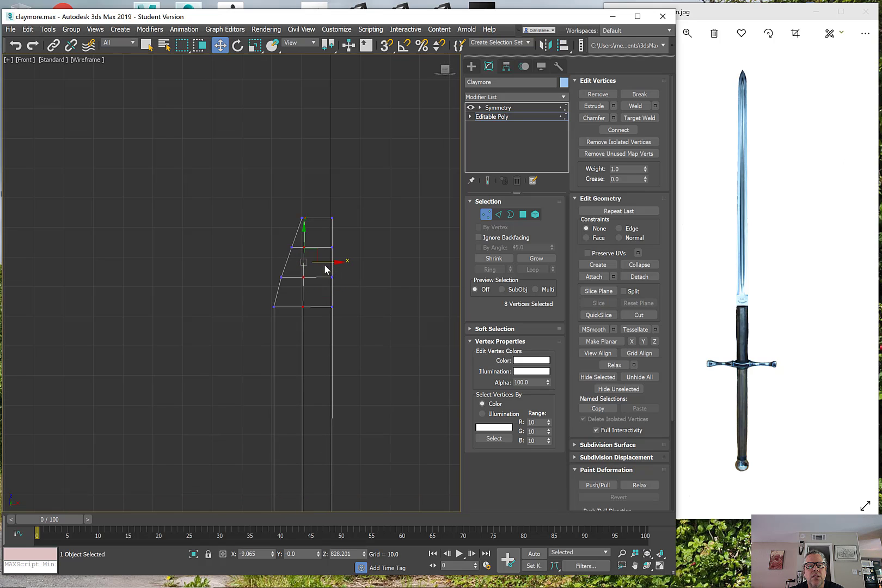
{"action": "left_click_drag", "start_coordinate": [310, 326], "coordinate": [311, 325], "text": "alt"}
{"action": "left_click_drag", "start_coordinate": [326, 249], "coordinate": [339, 232]}
{"action": "left_click", "coordinate": [307, 276], "text": "alt"}
{"action": "left_click", "coordinate": [313, 250], "text": "alt"}
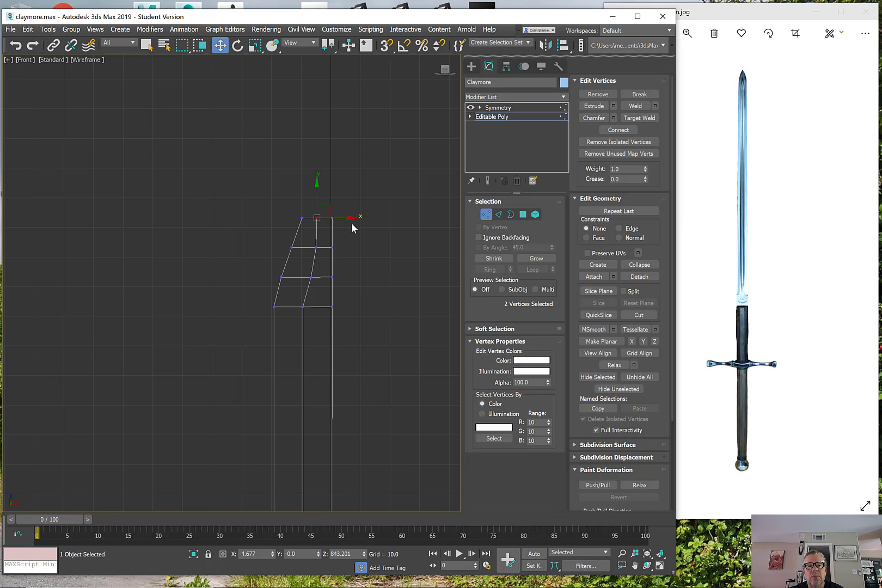
Step: Pull the outer and middle vertices of the tip inward along X, bringing the top ones close to the centre line to form a point
{"action": "left_click_drag", "start_coordinate": [261, 211], "coordinate": [344, 217]}
{"action": "scroll", "coordinate": [306, 251], "scroll_direction": "up", "scroll_amount": 2}
{"action": "left_click_drag", "start_coordinate": [285, 244], "coordinate": [325, 273]}
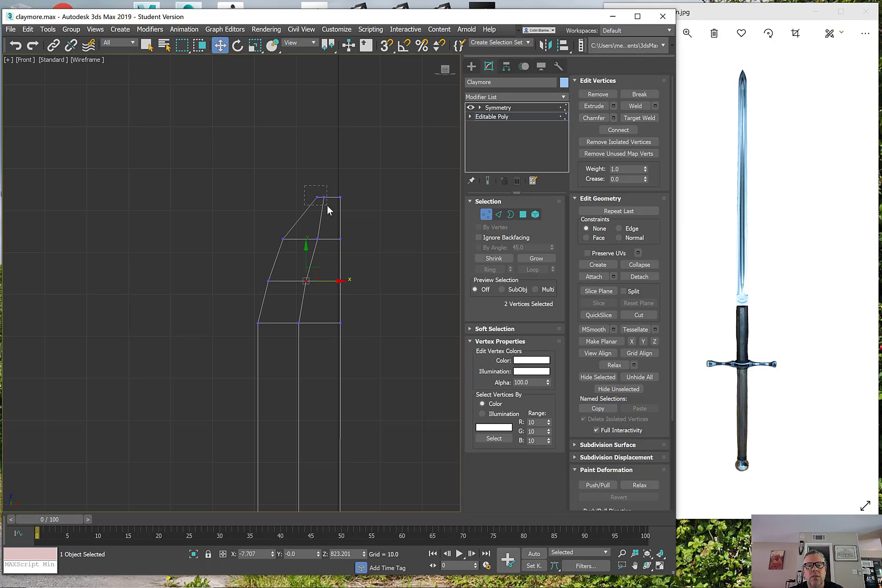
{"action": "left_click_drag", "start_coordinate": [328, 206], "coordinate": [342, 196]}
Step: In the Perspective view, leave Vertex level and enable Flip on the Symmetry modifier with X as the mirror axis
{"action": "key", "text": "alt+w"}
{"action": "right_click", "coordinate": [404, 403]}
{"action": "key", "text": "alt+w"}
{"action": "scroll", "coordinate": [321, 305], "scroll_direction": "down", "scroll_amount": 4}
{"action": "middle_click_drag", "start_coordinate": [300, 269], "coordinate": [323, 335]}
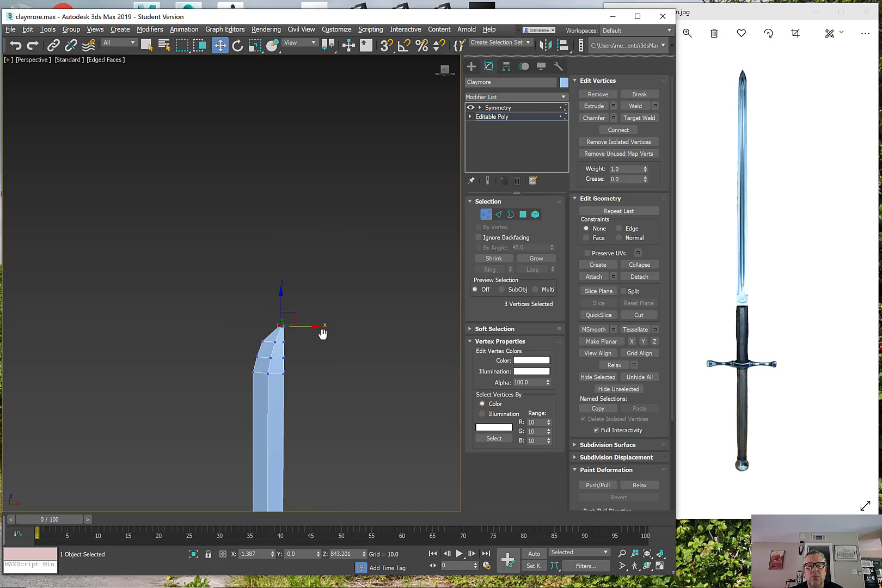
{"action": "scroll", "coordinate": [335, 407], "scroll_direction": "down", "scroll_amount": 5}
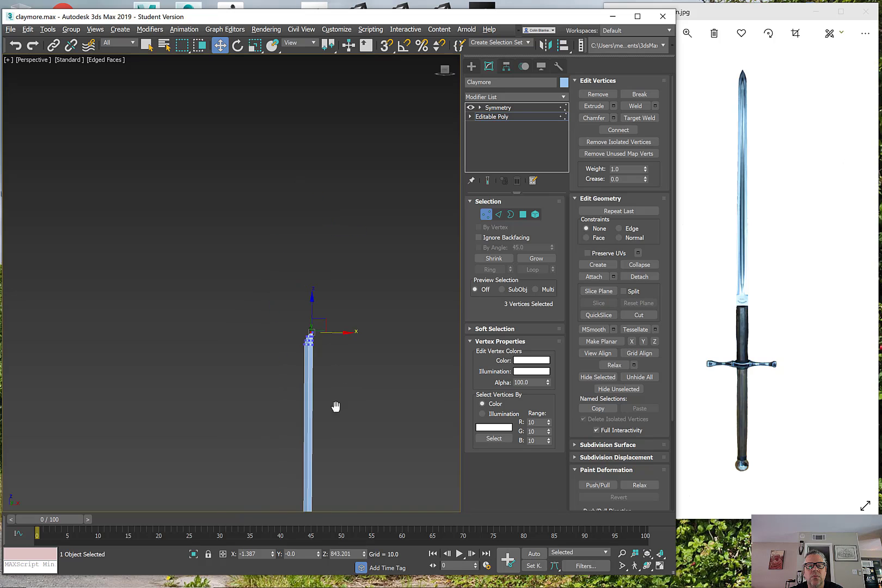
{"action": "left_click", "coordinate": [485, 215]}
{"action": "left_click", "coordinate": [498, 107]}
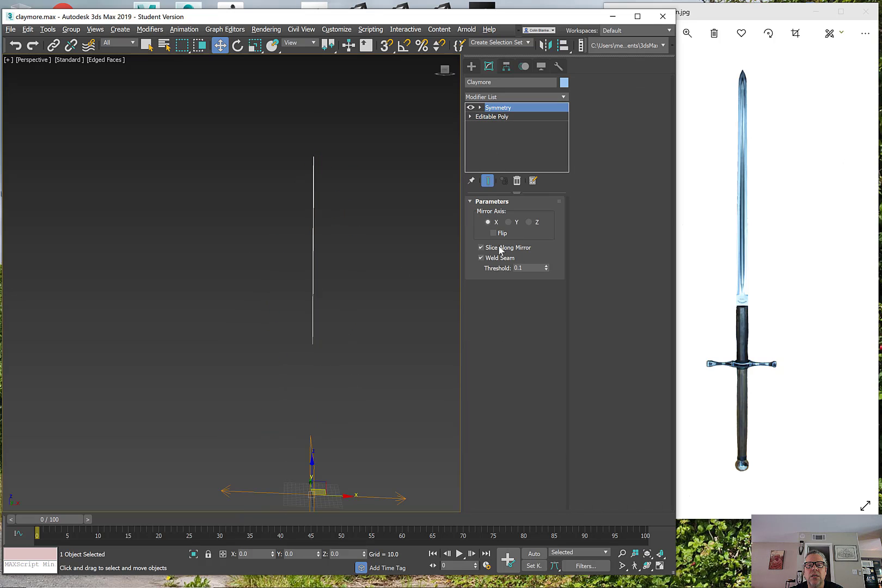
{"action": "left_click", "coordinate": [494, 234]}
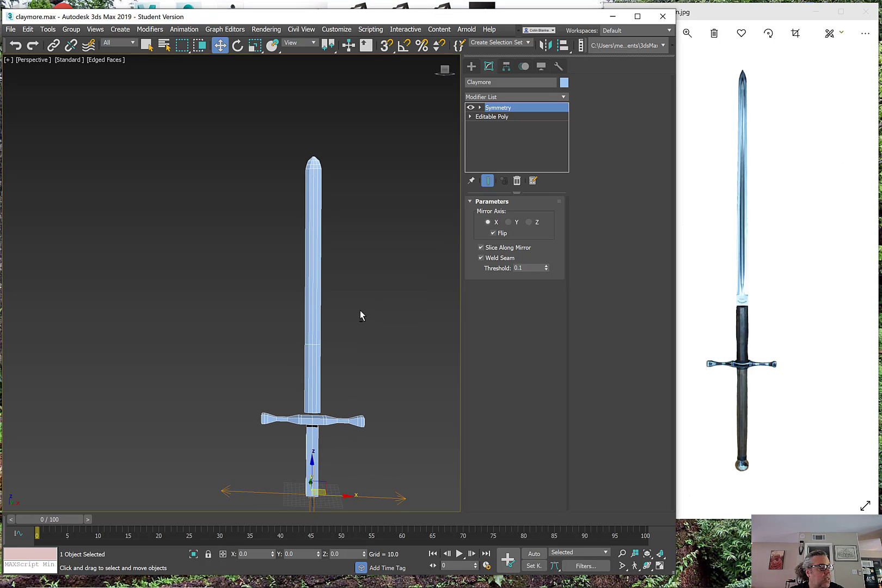
Step: Switch the Symmetry modifier's Flip off and on again to compare the mirrored sword, leaving Flip enabled
{"action": "left_click", "coordinate": [494, 234]}
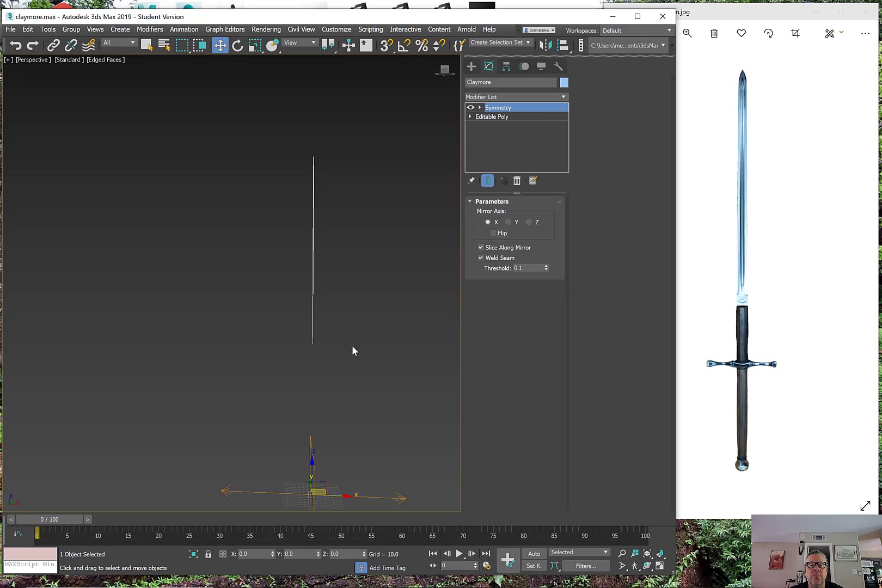
{"action": "middle_click_drag", "start_coordinate": [352, 350], "coordinate": [340, 260], "text": "alt"}
{"action": "middle_click_drag", "start_coordinate": [393, 355], "coordinate": [373, 309]}
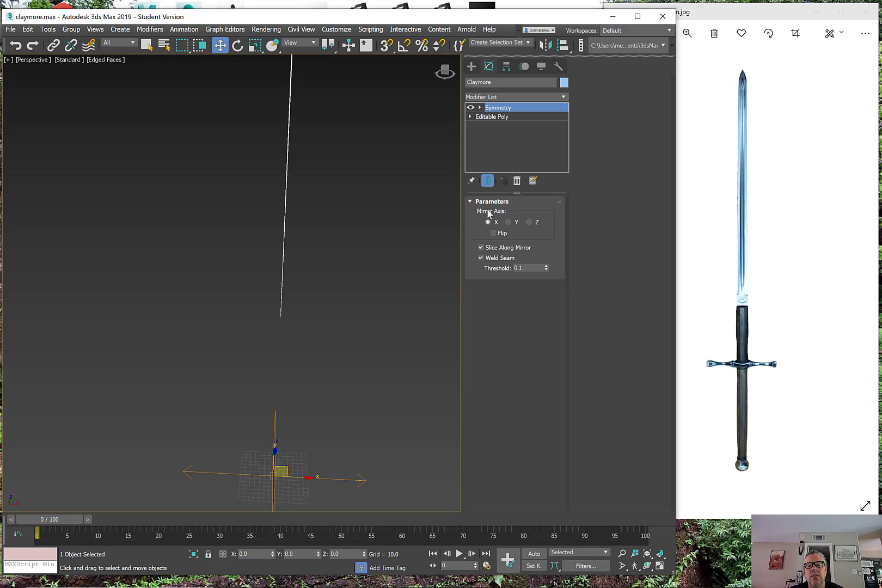
{"action": "left_click", "coordinate": [494, 233]}
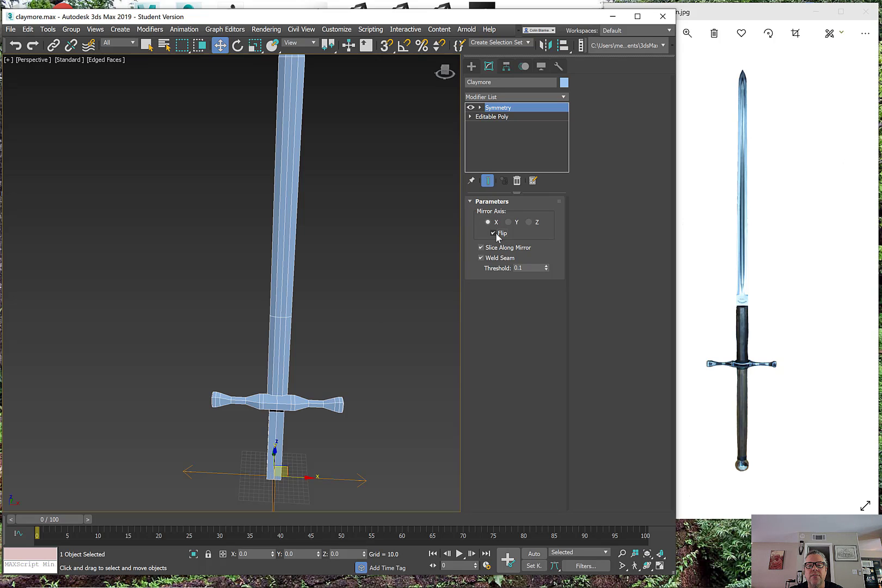
{"action": "left_click", "coordinate": [493, 234]}
{"action": "middle_click_drag", "start_coordinate": [281, 97], "coordinate": [279, 178]}
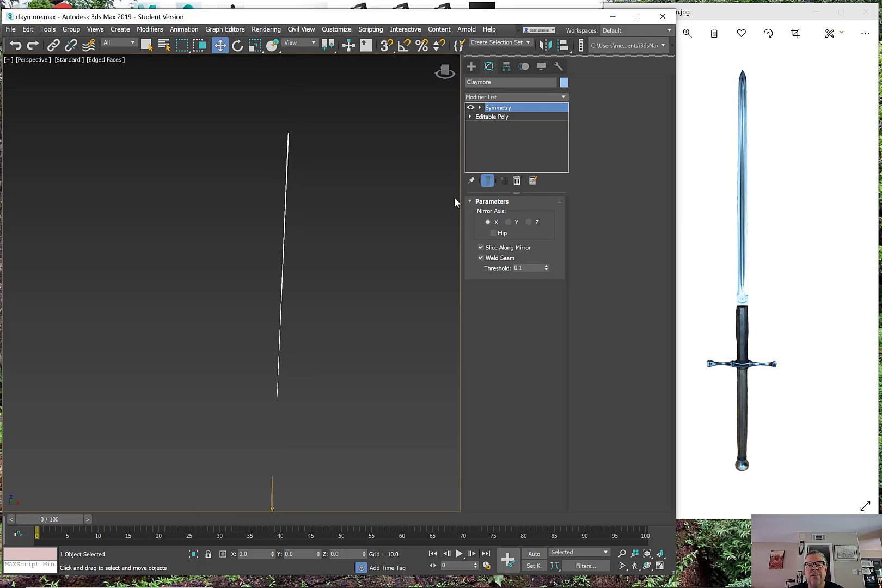
{"action": "left_click", "coordinate": [501, 234]}
Step: Display the sword in wireframe and, at the Editable Poly's Polygon level, select the seam-side polygon of the lowest tip segment
{"action": "middle_click_drag", "start_coordinate": [344, 356], "coordinate": [304, 339]}
{"action": "scroll", "coordinate": [347, 304], "scroll_direction": "down", "scroll_amount": 3}
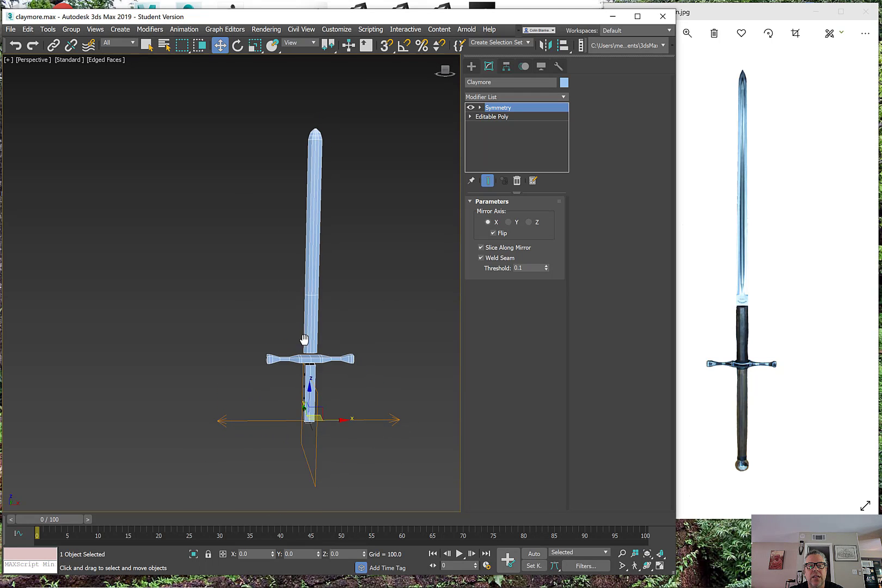
{"action": "key", "text": "F3"}
{"action": "scroll", "coordinate": [299, 223], "scroll_direction": "up", "scroll_amount": 6}
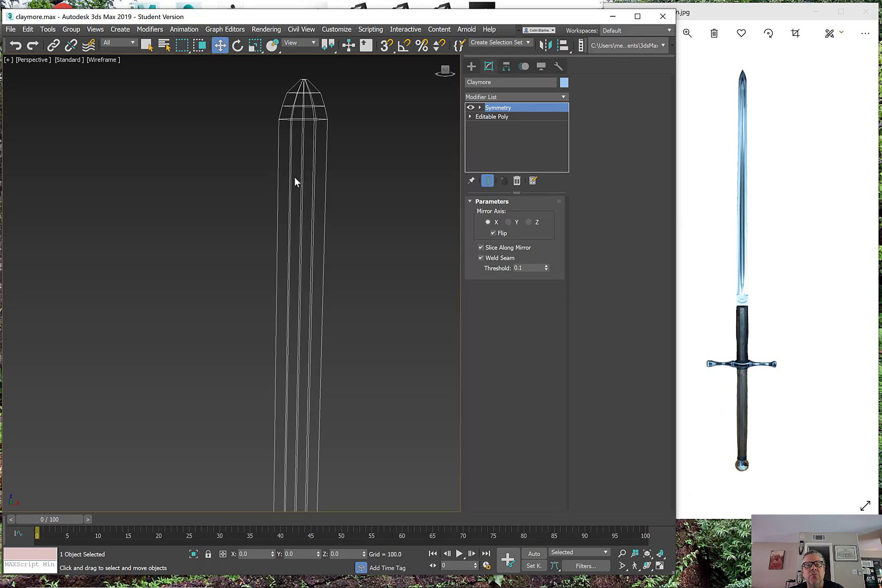
{"action": "left_click", "coordinate": [486, 179]}
{"action": "left_click", "coordinate": [486, 178]}
{"action": "left_click", "coordinate": [471, 117]}
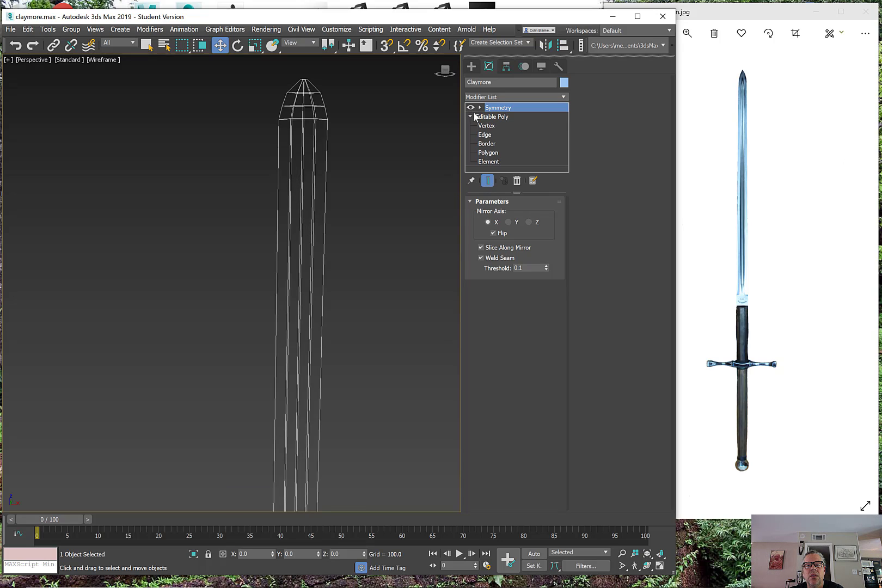
{"action": "left_click", "coordinate": [488, 144]}
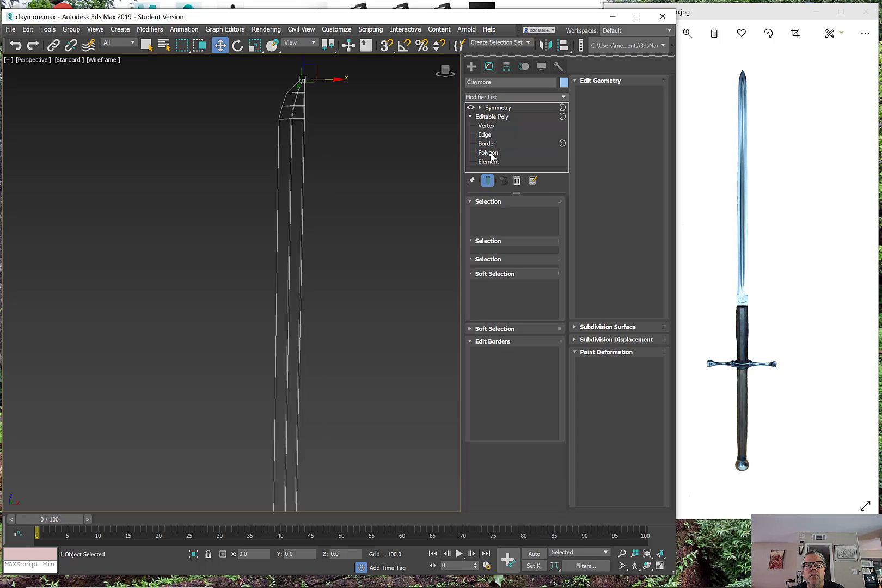
{"action": "left_click", "coordinate": [492, 155]}
{"action": "scroll", "coordinate": [306, 111], "scroll_direction": "up", "scroll_amount": 4}
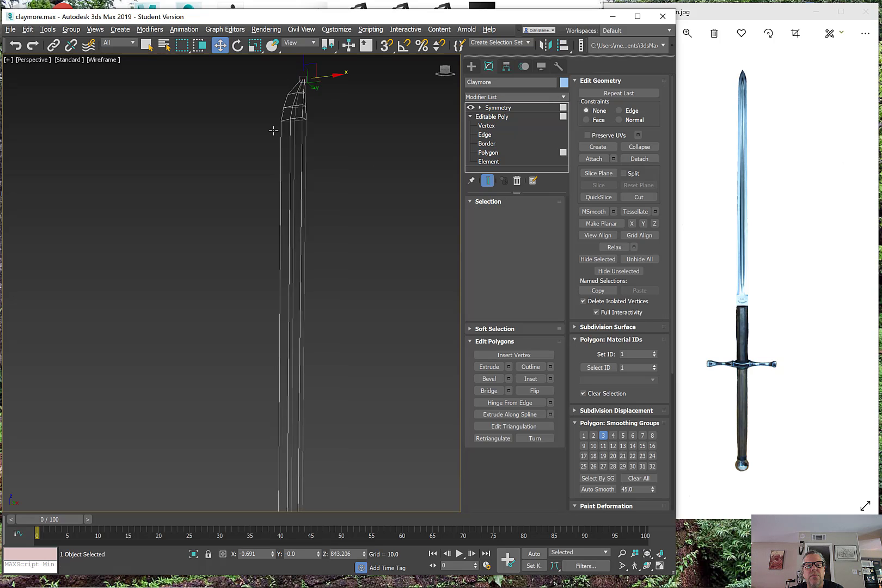
{"action": "left_click", "coordinate": [306, 110]}
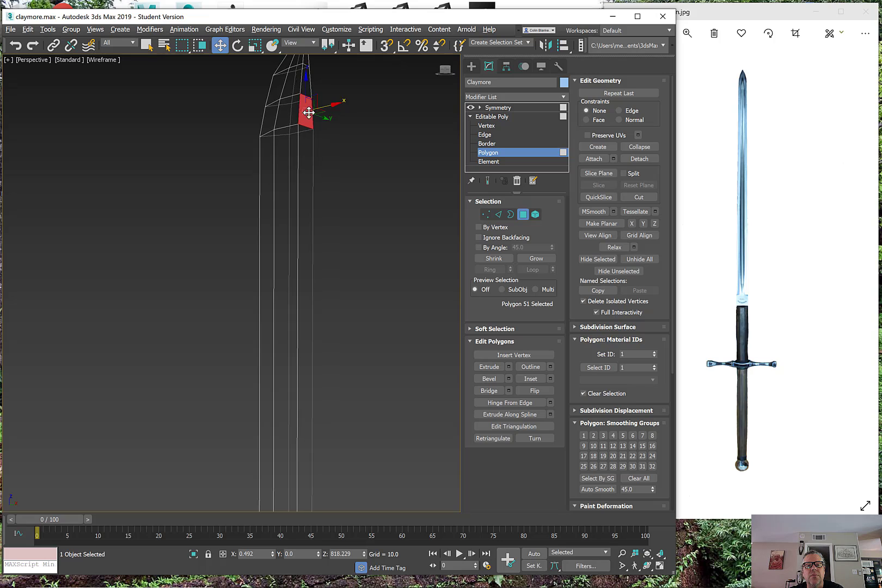
Step: Show the end result of the modifier stack and move the selected seam polygon inside the blade half, to X about -0.713
{"action": "scroll", "coordinate": [357, 148], "scroll_direction": "down", "scroll_amount": 3}
{"action": "left_click", "coordinate": [488, 181]}
{"action": "middle_click_drag", "start_coordinate": [361, 168], "coordinate": [278, 181], "text": "alt"}
{"action": "scroll", "coordinate": [317, 143], "scroll_direction": "up", "scroll_amount": 3}
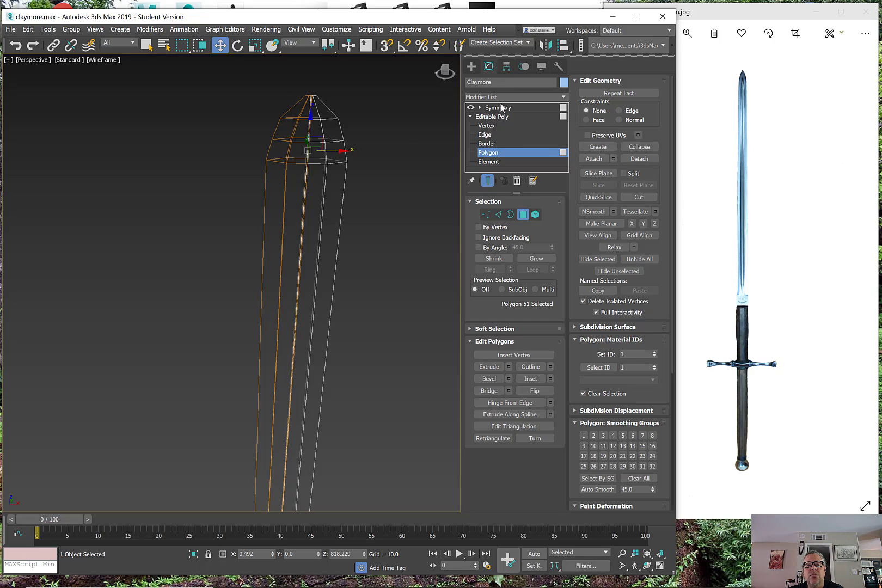
{"action": "scroll", "coordinate": [315, 151], "scroll_direction": "up", "scroll_amount": 8}
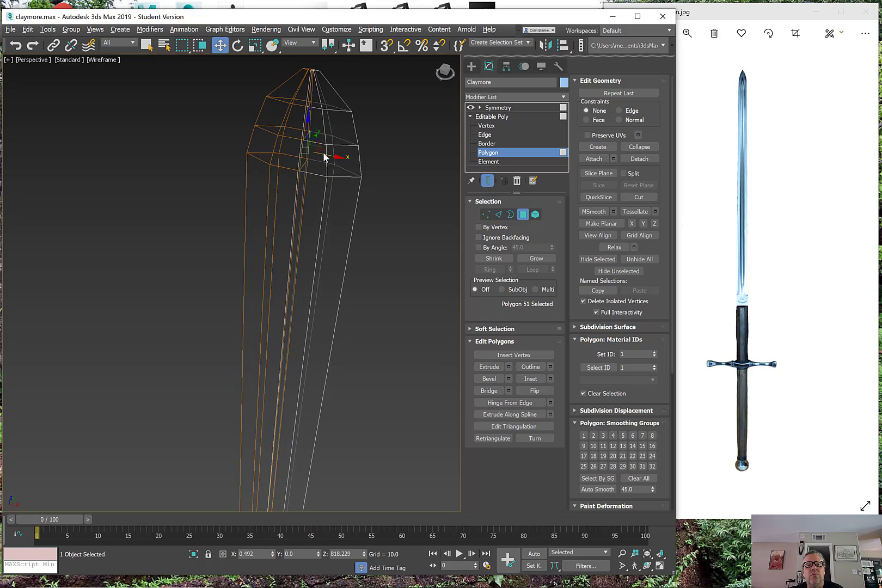
{"action": "mouse_move", "coordinate": [319, 154]}
{"action": "middle_mouse_down", "text": "alt"}
{"action": "mouse_move", "coordinate": [331, 156]}
{"action": "mouse_move", "coordinate": [314, 155]}
{"action": "middle_mouse_up", "text": "alt"}
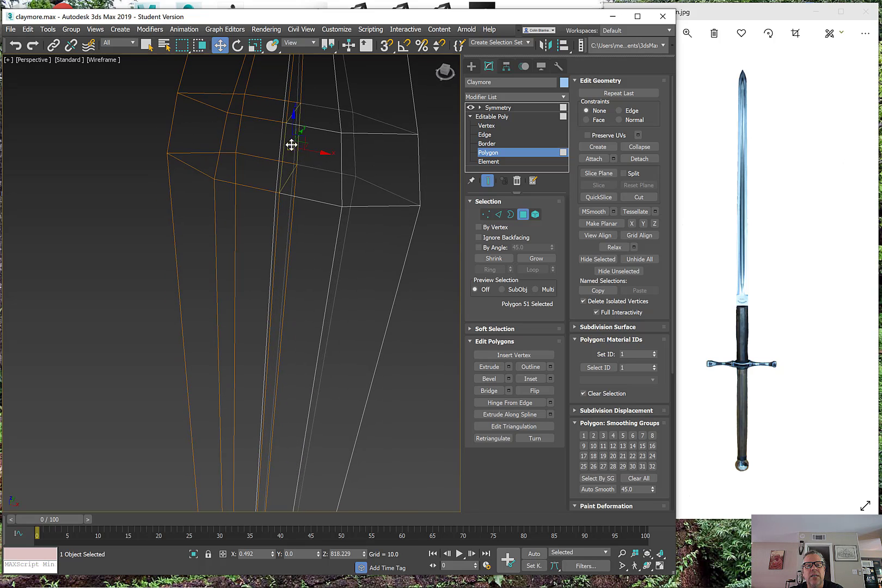
{"action": "mouse_move", "coordinate": [310, 150]}
{"action": "left_mouse_down"}
{"action": "mouse_move", "coordinate": [323, 152]}
{"action": "mouse_move", "coordinate": [303, 147]}
{"action": "mouse_move", "coordinate": [297, 134]}
{"action": "left_mouse_up"}
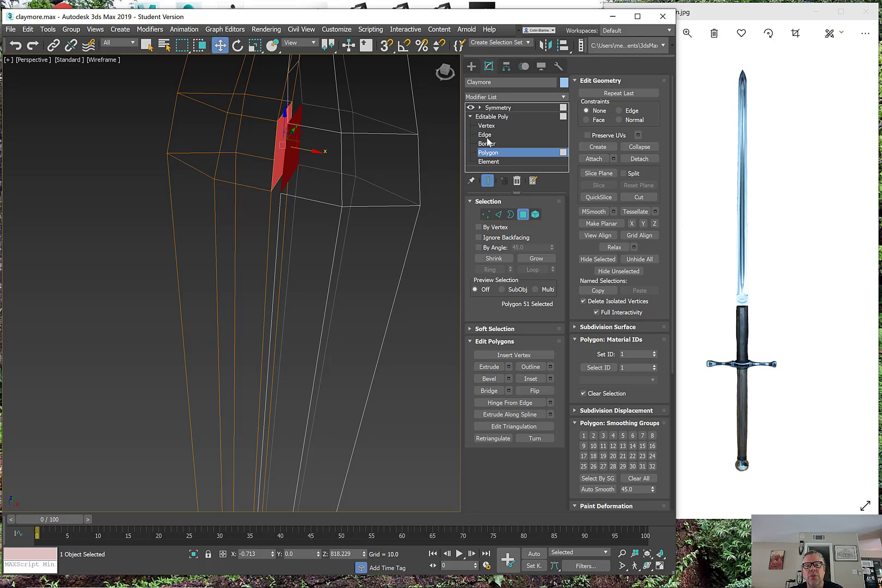
Step: Expand the Symmetry modifier, move the seam polygon across the mirror plane to X about 11.737, and display the blade shaded with edges
{"action": "left_click", "coordinate": [480, 108]}
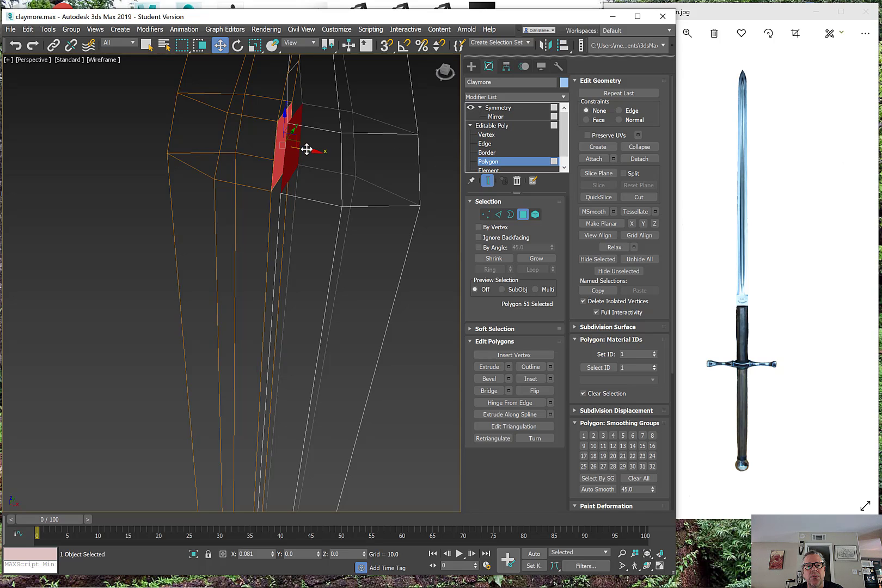
{"action": "left_click_drag", "start_coordinate": [305, 150], "coordinate": [310, 147]}
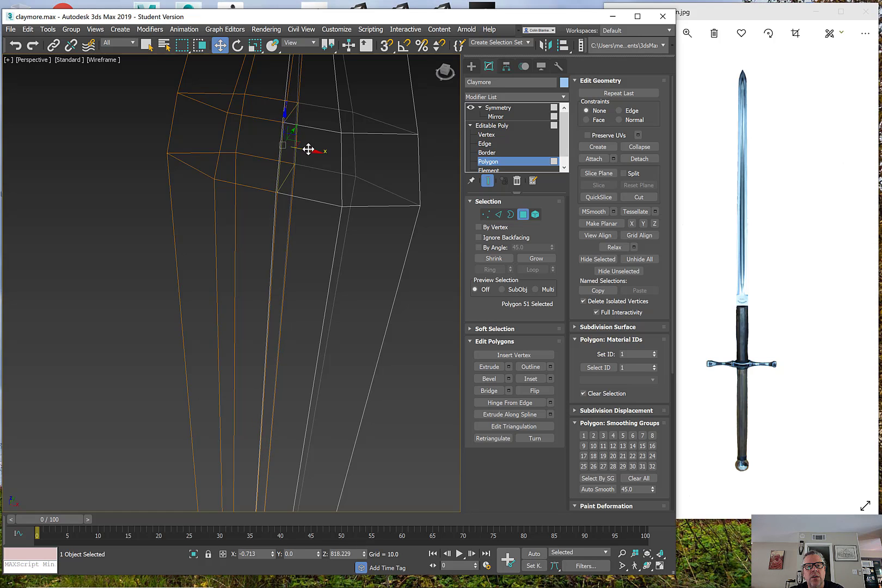
{"action": "middle_click_drag", "start_coordinate": [310, 184], "coordinate": [319, 167], "text": "alt"}
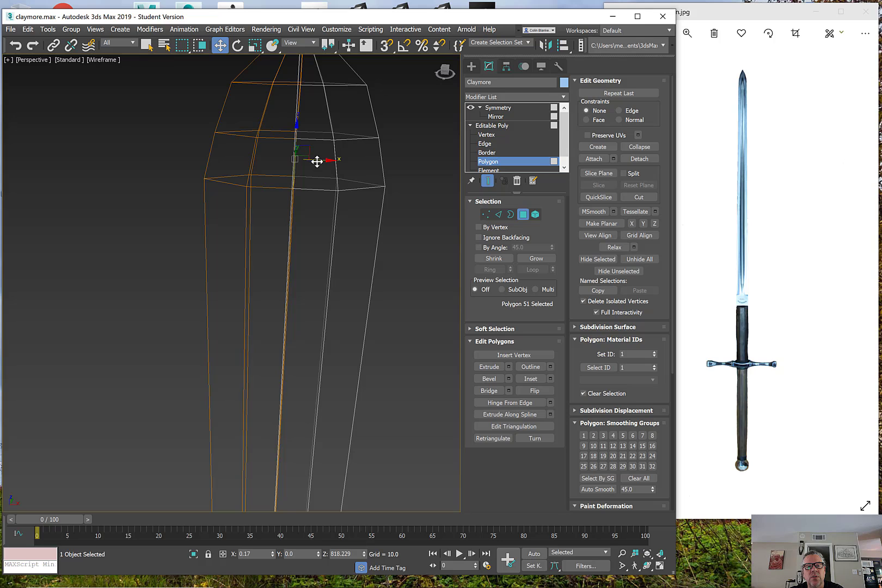
{"action": "left_click_drag", "start_coordinate": [316, 159], "coordinate": [375, 161]}
{"action": "key", "text": "F3"}
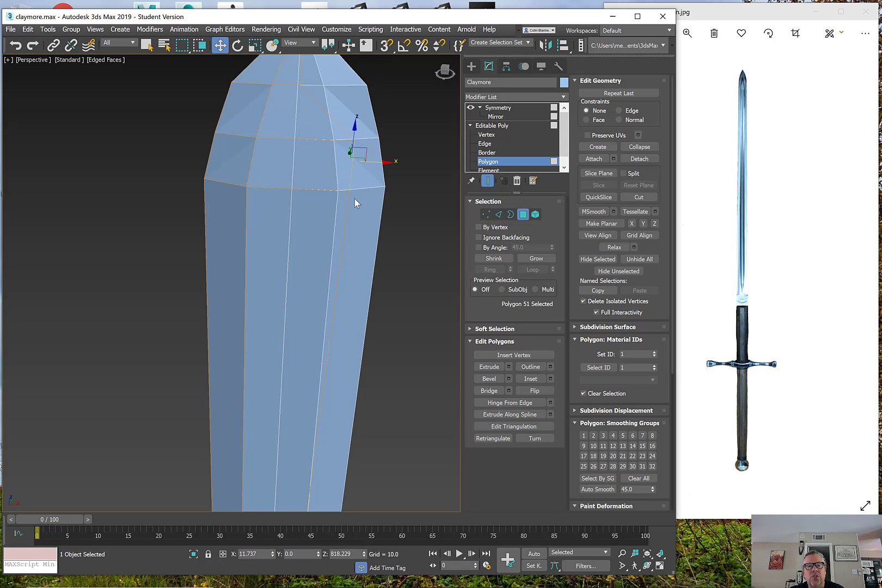
Step: Try the seam polygon at X about 40.408, compare it with the modifier end result hidden and shown, and undo the move
{"action": "middle_click_drag", "start_coordinate": [356, 203], "coordinate": [394, 204], "text": "alt"}
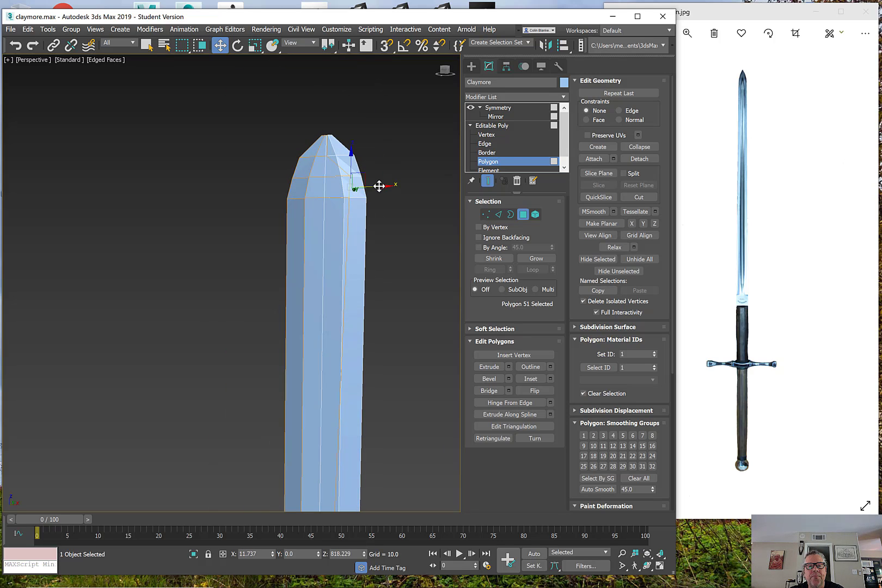
{"action": "left_click_drag", "start_coordinate": [377, 184], "coordinate": [441, 189]}
{"action": "middle_click_drag", "start_coordinate": [408, 227], "coordinate": [372, 229]}
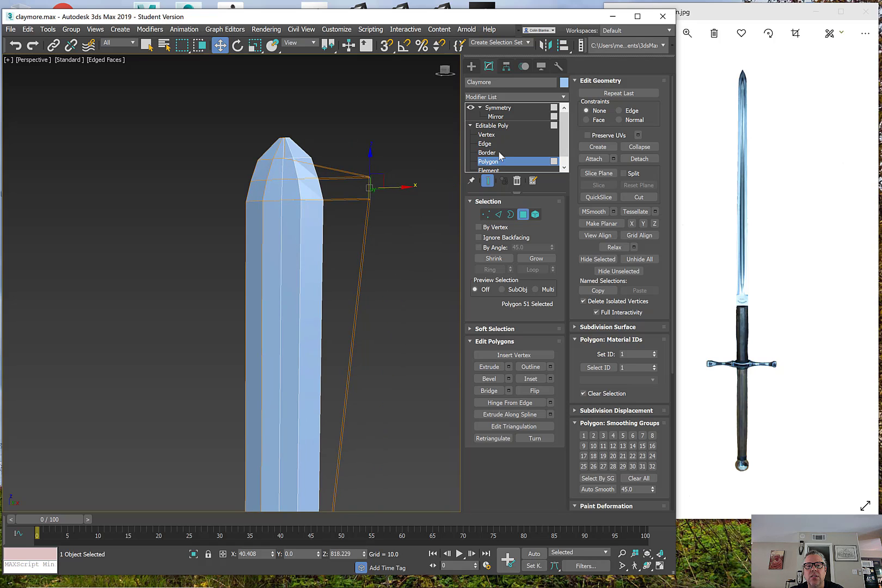
{"action": "left_click", "coordinate": [488, 183]}
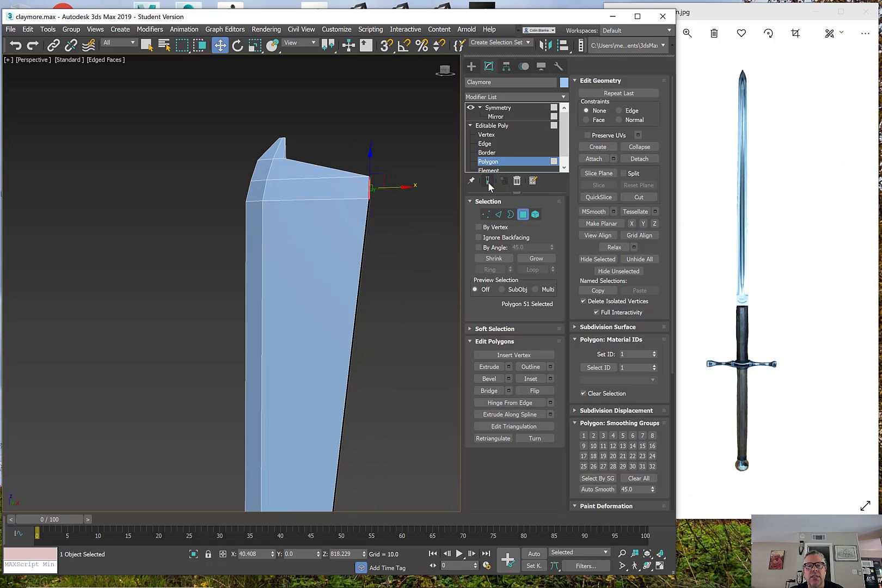
{"action": "left_click", "coordinate": [488, 182]}
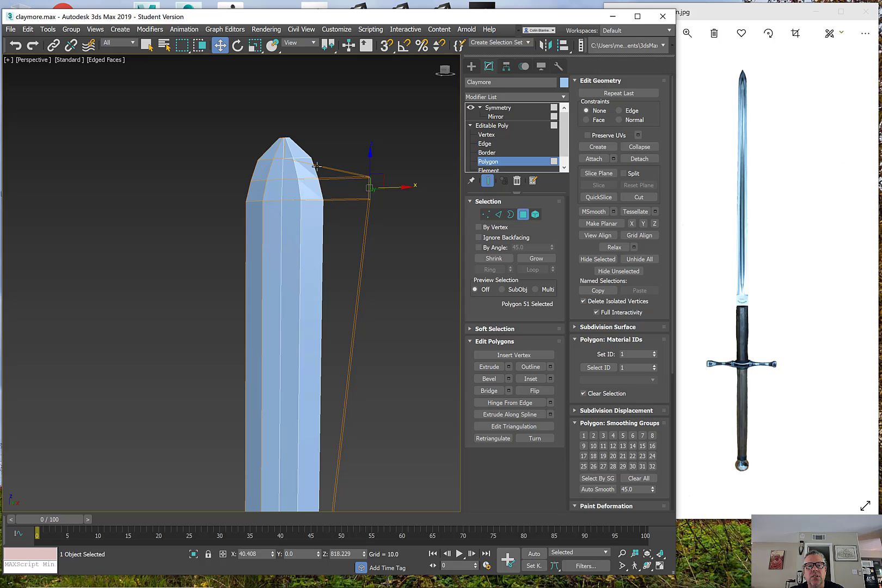
{"action": "key", "text": "ctrl+z"}
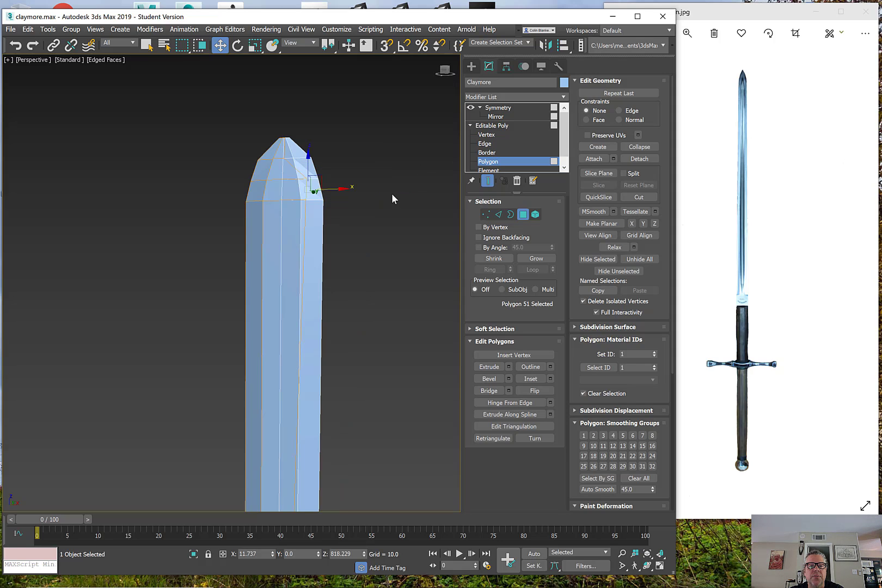
Step: Display the sword in wireframe and move the selected seam polygon back to the blade's centre seam, to X about 0.776
{"action": "scroll", "coordinate": [324, 192], "scroll_direction": "up", "scroll_amount": 5}
{"action": "middle_click_drag", "start_coordinate": [323, 192], "coordinate": [335, 198]}
{"action": "scroll", "coordinate": [269, 223], "scroll_direction": "down", "scroll_amount": 2}
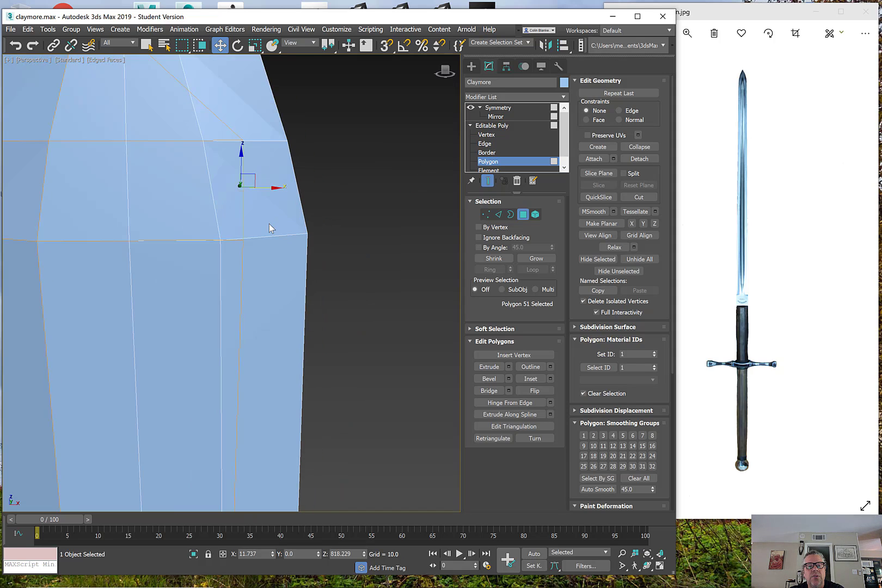
{"action": "key", "text": "F3"}
{"action": "scroll", "coordinate": [250, 212], "scroll_direction": "down", "scroll_amount": 6}
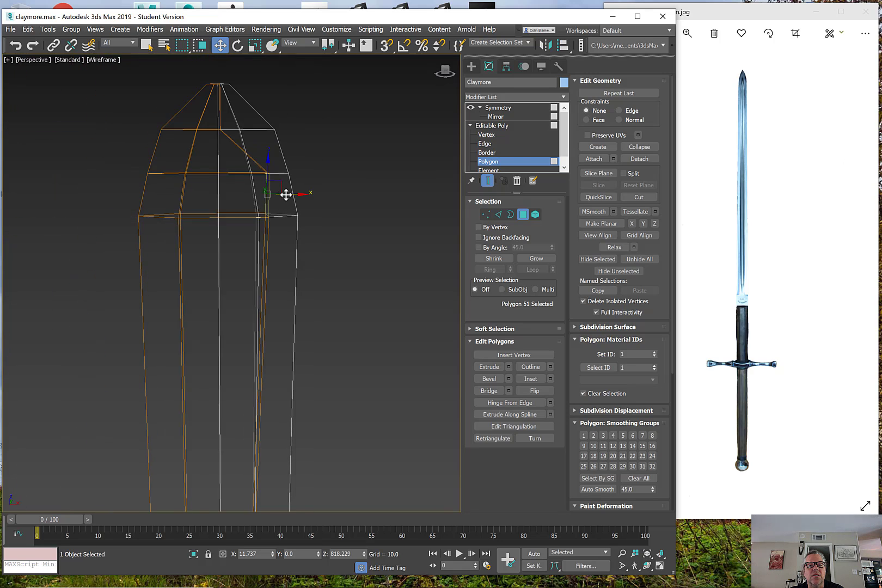
{"action": "left_click_drag", "start_coordinate": [283, 194], "coordinate": [236, 192]}
{"action": "scroll", "coordinate": [237, 192], "scroll_direction": "down", "scroll_amount": 2}
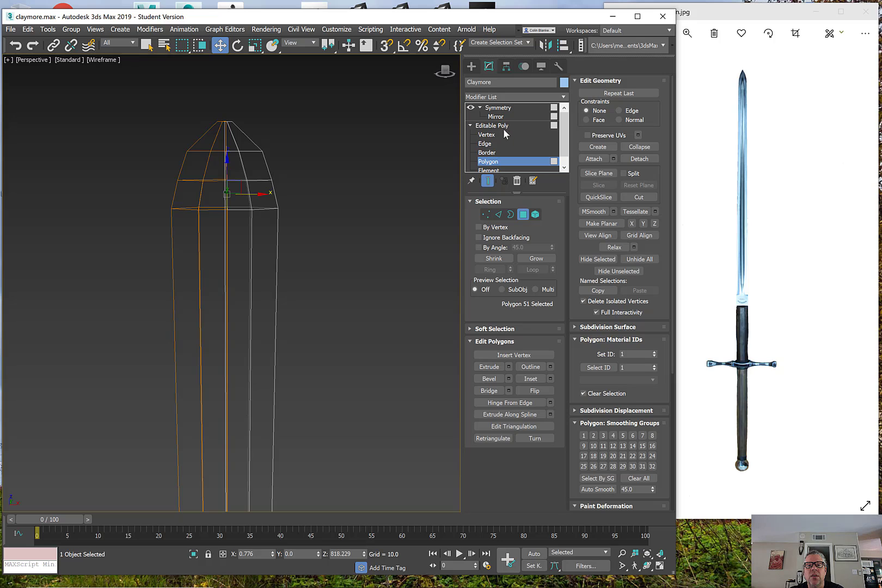
Step: Return to the Editable Poly's object level, collapse the Symmetry entry in the modifier stack, and display the sword shaded with edges
{"action": "scroll", "coordinate": [308, 323], "scroll_direction": "down", "scroll_amount": 8}
{"action": "middle_click_drag", "start_coordinate": [288, 478], "coordinate": [307, 270]}
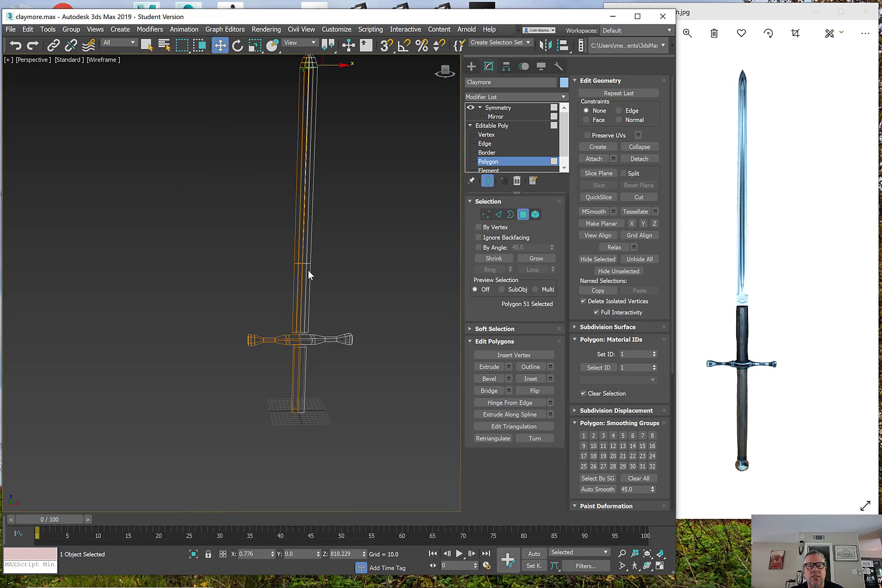
{"action": "middle_click_drag", "start_coordinate": [382, 216], "coordinate": [369, 279]}
{"action": "left_click", "coordinate": [489, 126]}
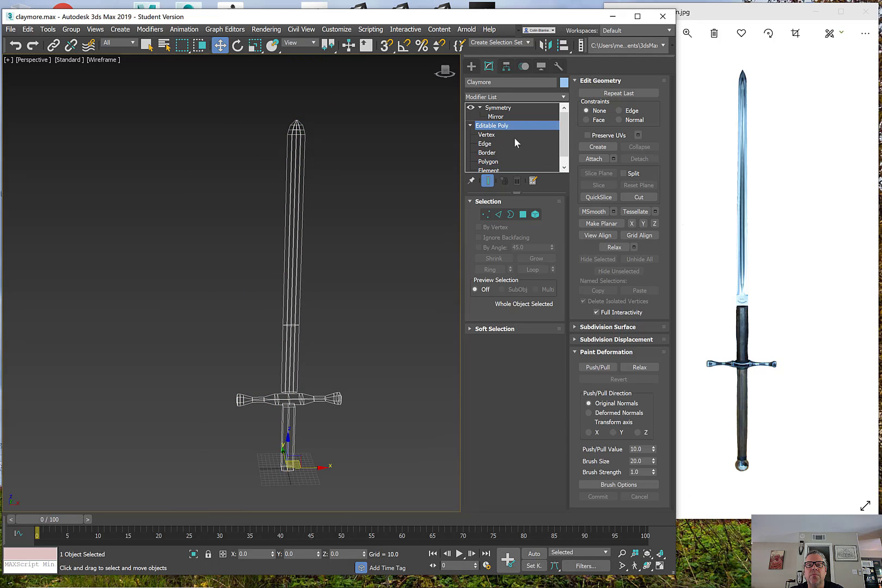
{"action": "left_click", "coordinate": [480, 107]}
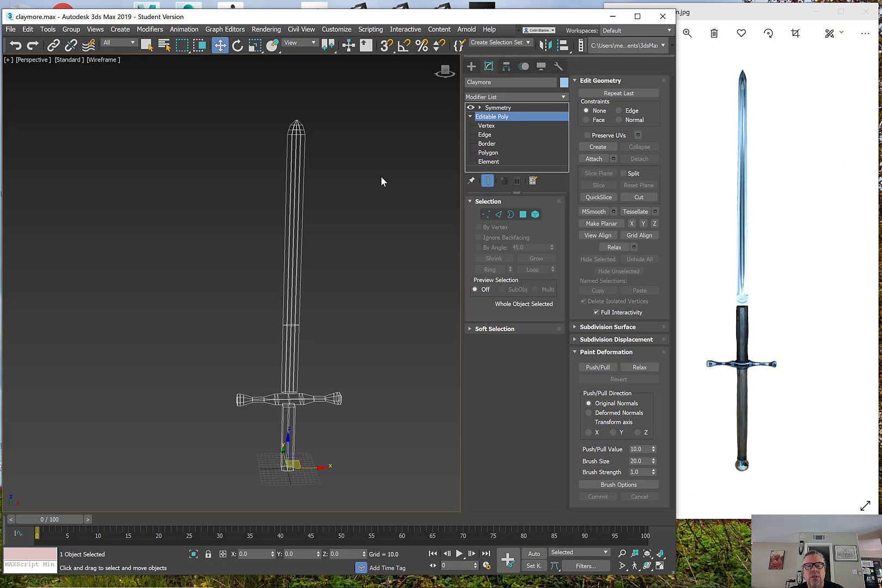
{"action": "key", "text": "alt+w"}
{"action": "key", "text": "alt+w"}
{"action": "key", "text": "F3"}
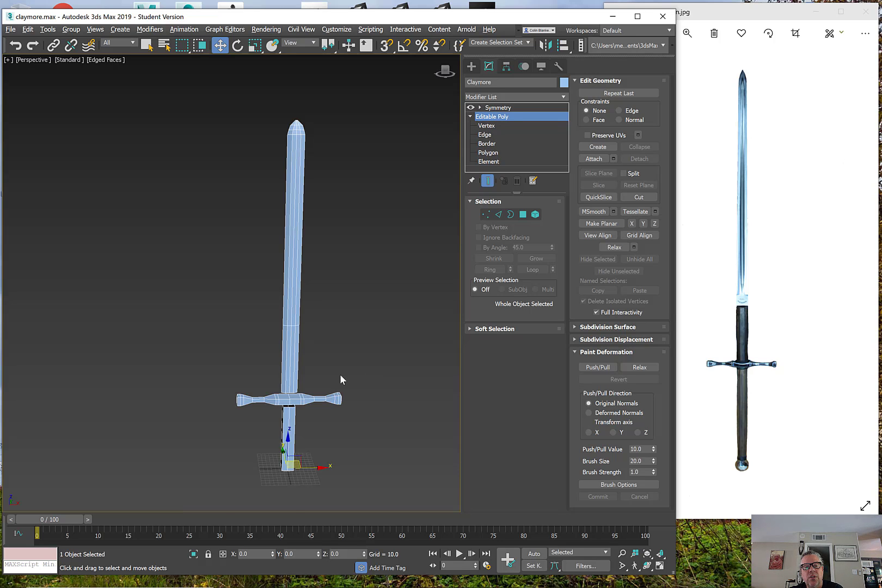
Step: Examine the lower blade, crossguard and grip from several angles, including the places where these parts meet
{"action": "scroll", "coordinate": [305, 365], "scroll_direction": "up", "scroll_amount": 5}
{"action": "middle_click_drag", "start_coordinate": [281, 423], "coordinate": [297, 369]}
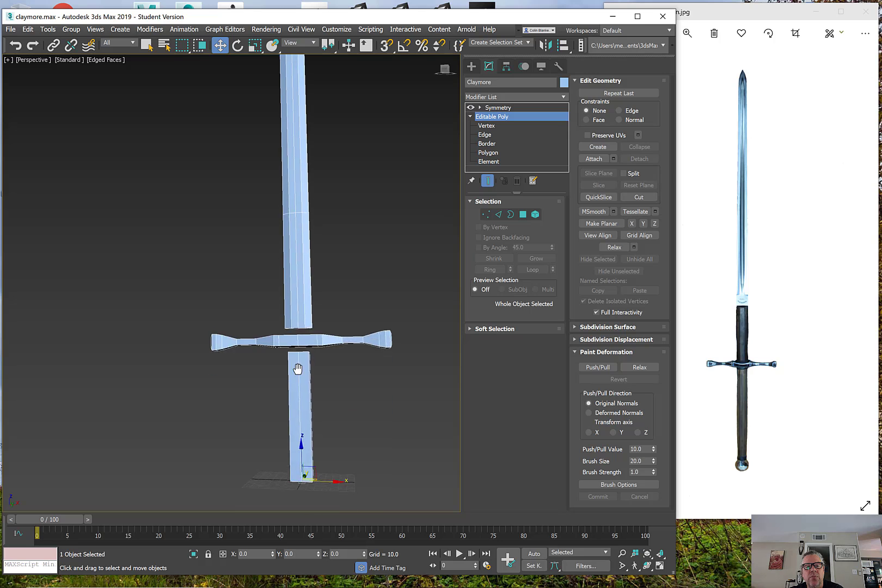
{"action": "scroll", "coordinate": [305, 337], "scroll_direction": "up", "scroll_amount": 8}
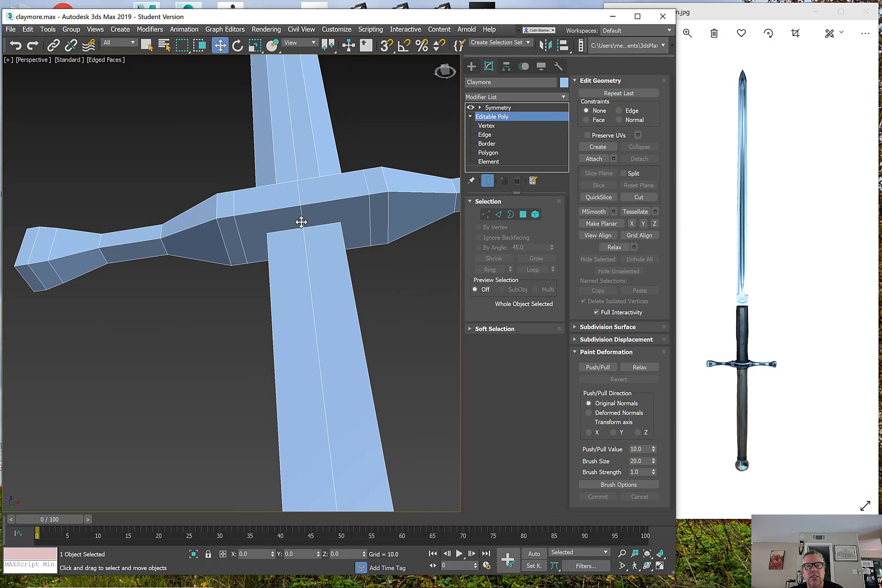
{"action": "middle_click_drag", "start_coordinate": [290, 228], "coordinate": [304, 307], "text": "alt"}
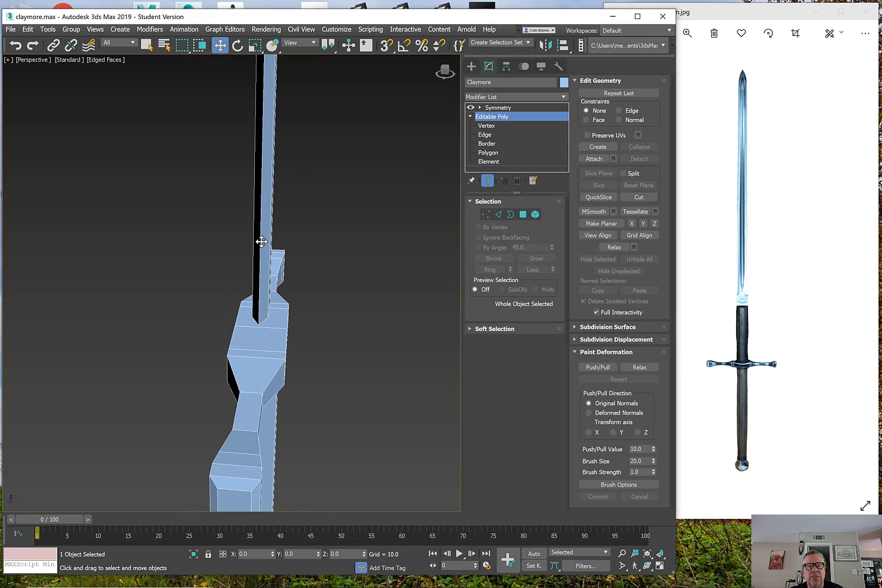
{"action": "key", "text": "shift+z"}
{"action": "key", "text": "shift+z"}
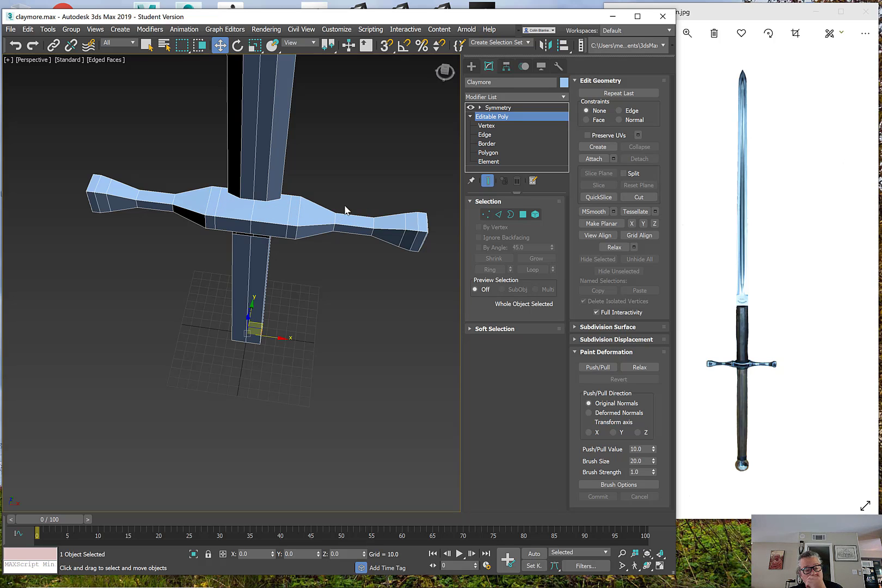
{"action": "key", "text": "shift+z"}
{"action": "key", "text": "shift+z"}
{"action": "key", "text": "shift+z"}
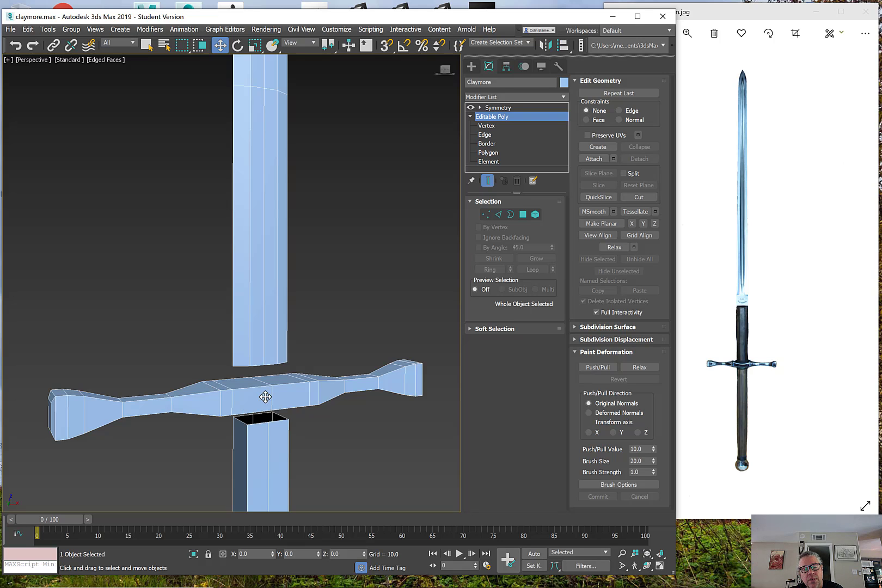
{"action": "key", "text": "shift+z"}
{"action": "key", "text": "shift+z"}
{"action": "key", "text": "shift+z"}
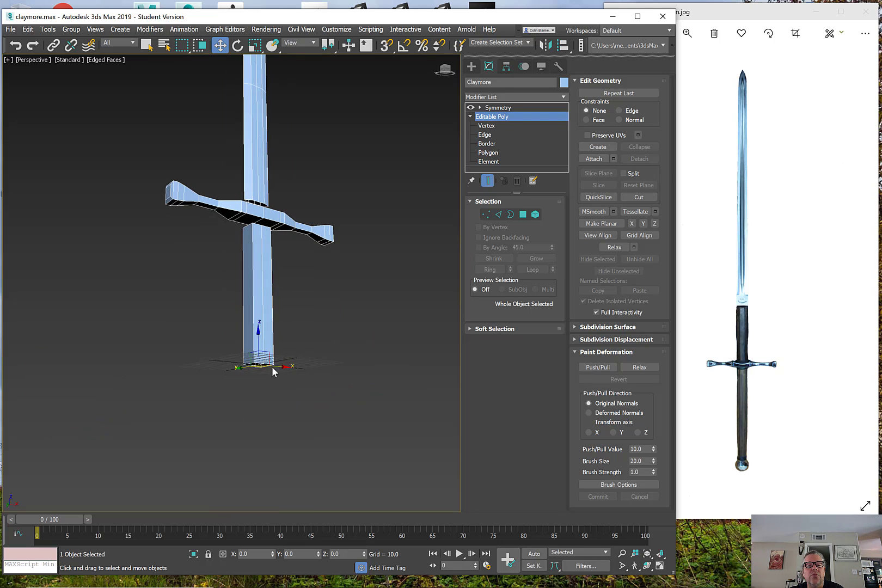
{"action": "key", "text": "shift+z"}
{"action": "key", "text": "shift+z"}
{"action": "key", "text": "shift+z"}
{"action": "key", "text": "shift+z"}
{"action": "middle_click_drag", "start_coordinate": [262, 321], "coordinate": [261, 364], "text": "alt"}
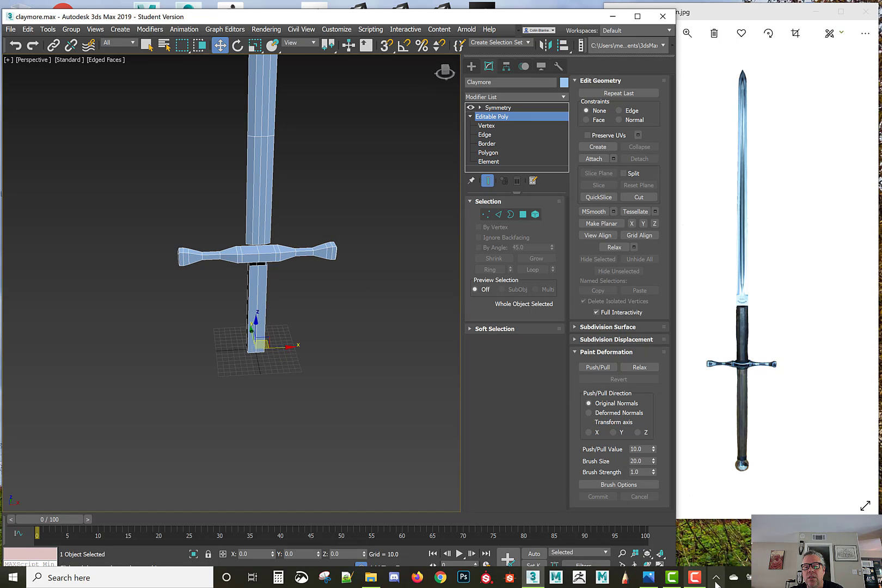
{"action": "left_click", "coordinate": [693, 578]}
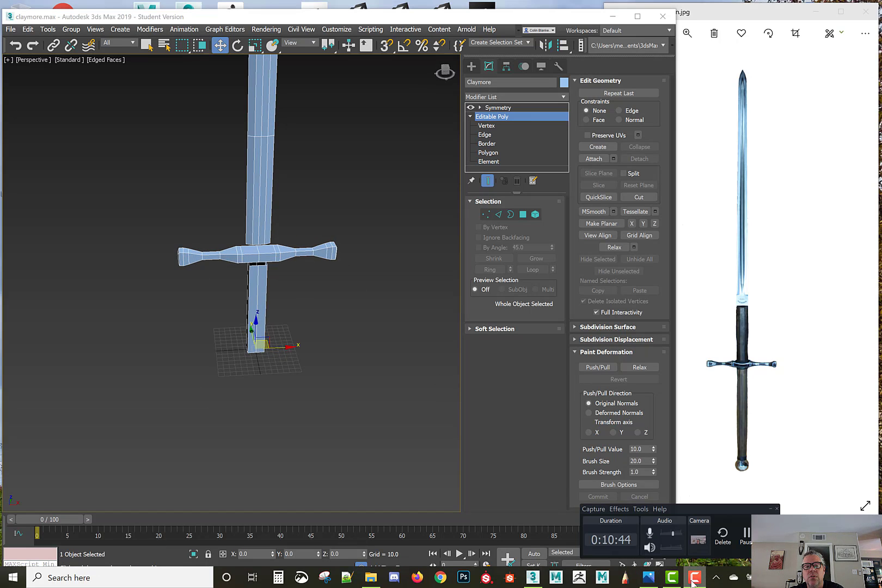
{"action": "left_click", "coordinate": [693, 579]}
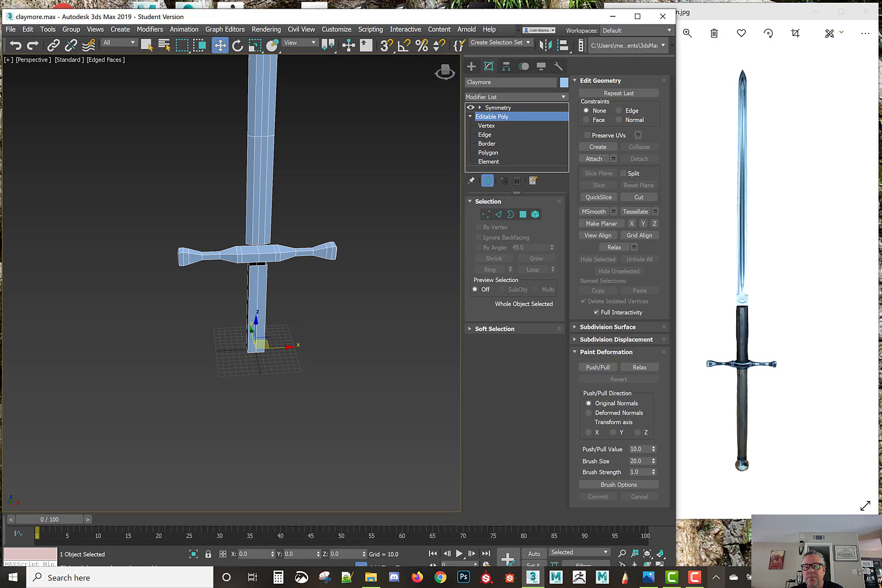